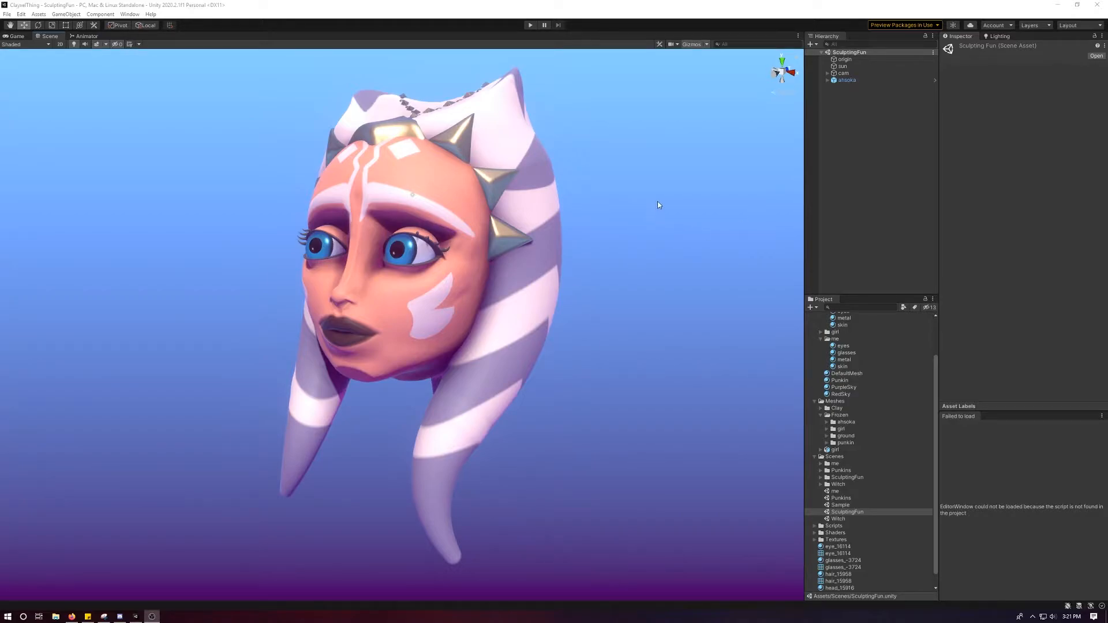
# Open the "me" scene and examine the bearded head model up close from several angles.
pyautogui.keyDown('alt'); pyautogui.moveTo(657, 212); pyautogui.dragTo(648, 216); pyautogui.keyUp('alt')
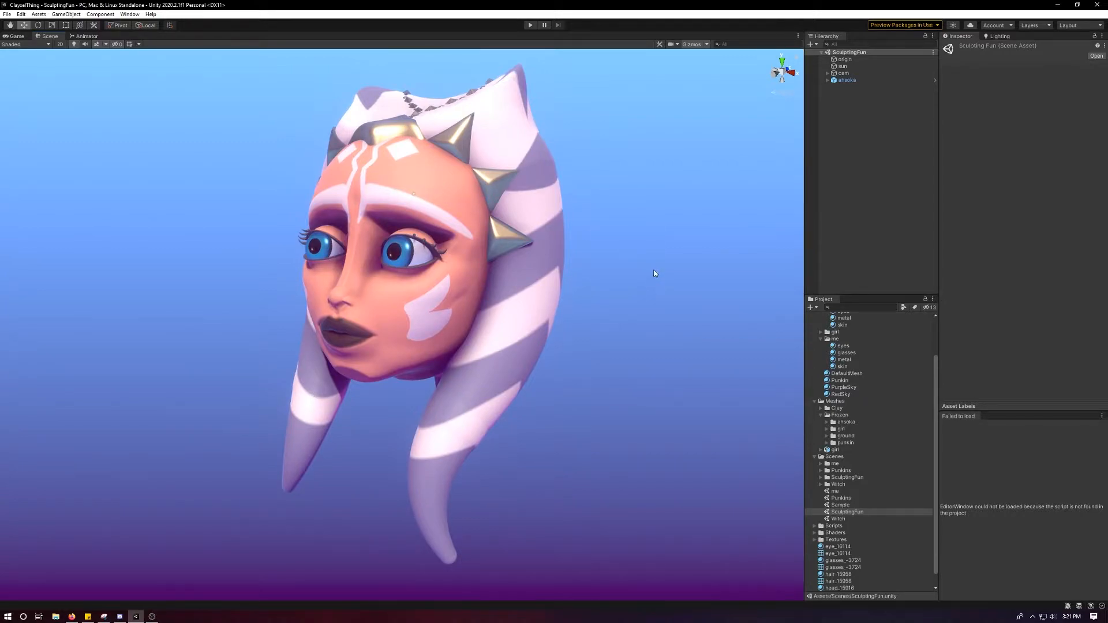
pyautogui.moveTo(656, 262)
pyautogui.keyDown('alt'); pyautogui.mouseDown()
pyautogui.moveTo(672, 255)
pyautogui.moveTo(659, 269)
pyautogui.mouseUp(); pyautogui.keyUp('alt')
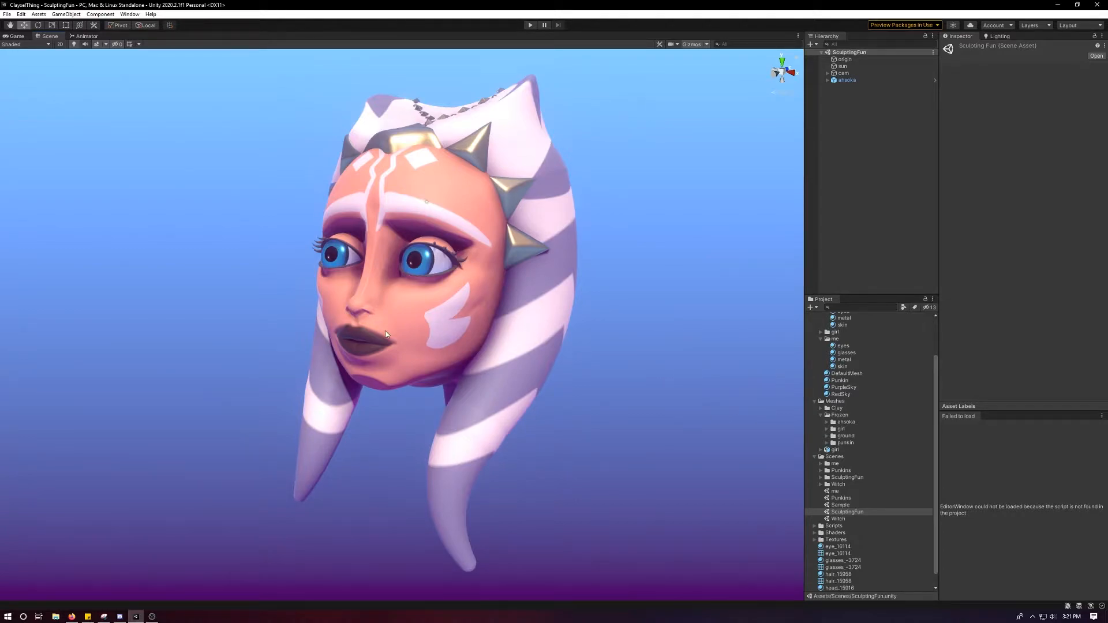
pyautogui.moveTo(848, 492); pyautogui.dragTo(746, 442)
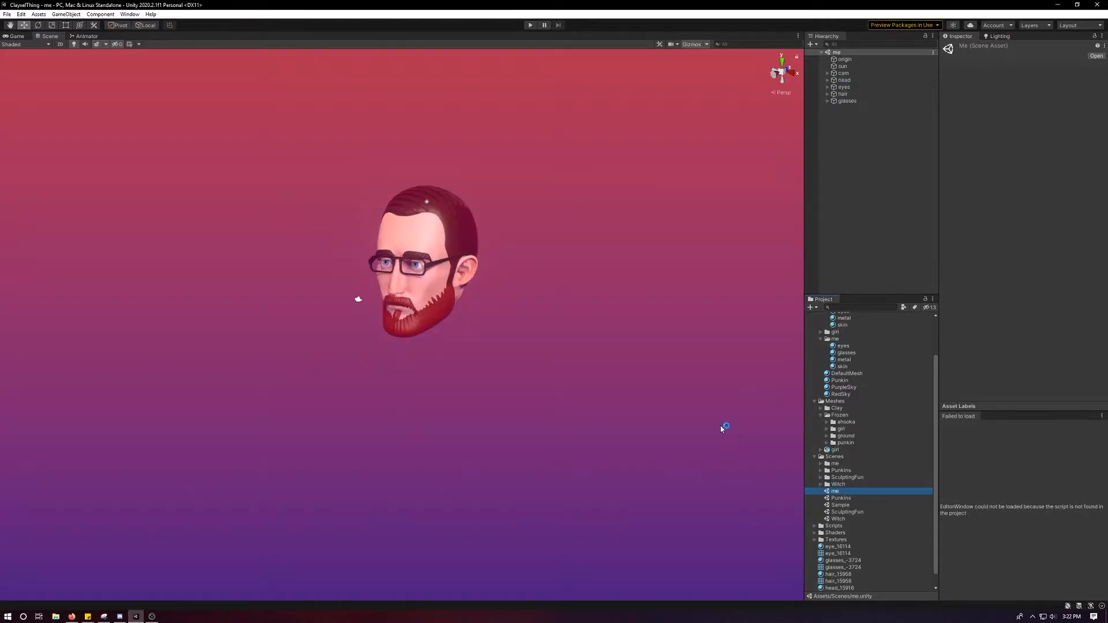
pyautogui.scroll(8, 514, 294)
pyautogui.keyDown('alt'); pyautogui.moveTo(513, 294); pyautogui.dragTo(523, 272); pyautogui.keyUp('alt')
pyautogui.scroll(5, 513, 294)
pyautogui.keyDown('alt'); pyautogui.moveTo(522, 271); pyautogui.dragTo(525, 384, button='middle'); pyautogui.keyUp('alt')
pyautogui.keyDown('alt'); pyautogui.moveTo(524, 383); pyautogui.dragTo(544, 372); pyautogui.keyUp('alt')
pyautogui.keyDown('alt'); pyautogui.moveTo(544, 371); pyautogui.dragTo(550, 407, button='right'); pyautogui.keyUp('alt')
pyautogui.keyDown('alt'); pyautogui.moveTo(550, 406); pyautogui.dragTo(542, 391); pyautogui.keyUp('alt')
pyautogui.keyDown('alt'); pyautogui.moveTo(542, 391); pyautogui.dragTo(555, 439, button='right'); pyautogui.keyUp('alt')
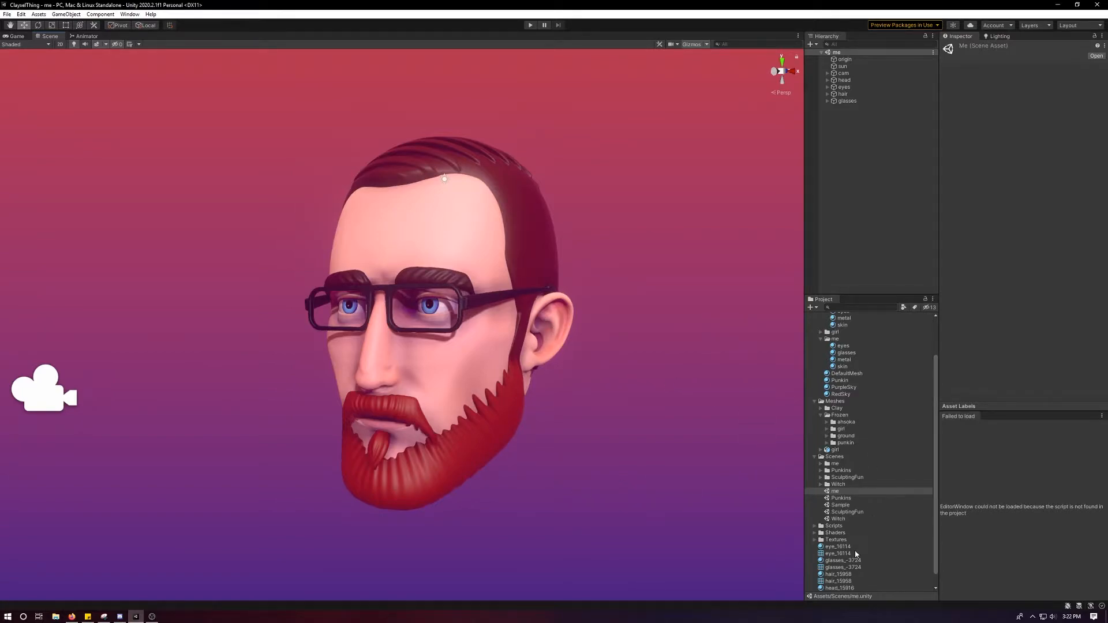
# Open the Sample scene and bring its cube into view.
pyautogui.scroll(-1, 855, 559)
pyautogui.doubleClick(853, 492)
pyautogui.scroll(6, 540, 360)
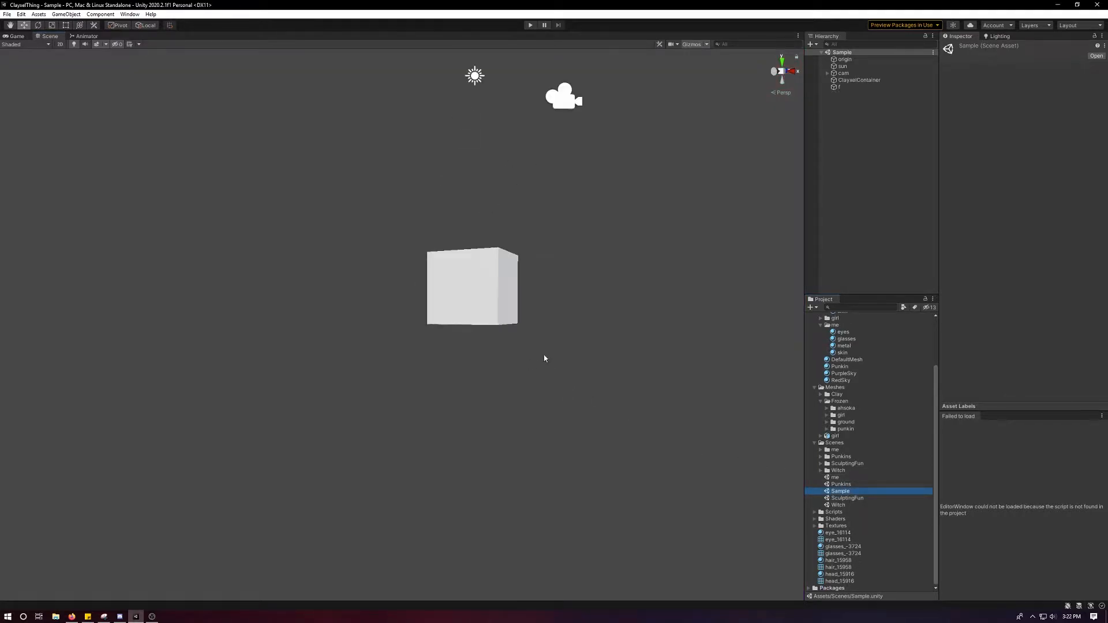
pyautogui.keyDown('alt'); pyautogui.moveTo(555, 340); pyautogui.dragTo(494, 389, button='middle'); pyautogui.keyUp('alt')
pyautogui.keyDown('alt'); pyautogui.moveTo(495, 389); pyautogui.dragTo(512, 381); pyautogui.keyUp('alt')
pyautogui.keyDown('alt'); pyautogui.moveTo(512, 381); pyautogui.dragTo(484, 441, button='middle'); pyautogui.keyUp('alt')
pyautogui.keyDown('alt'); pyautogui.moveTo(484, 441); pyautogui.dragTo(478, 378); pyautogui.keyUp('alt')
# Delete the existing cube and the old ClayxelContainer from the Sample scene.
pyautogui.click(456, 371)
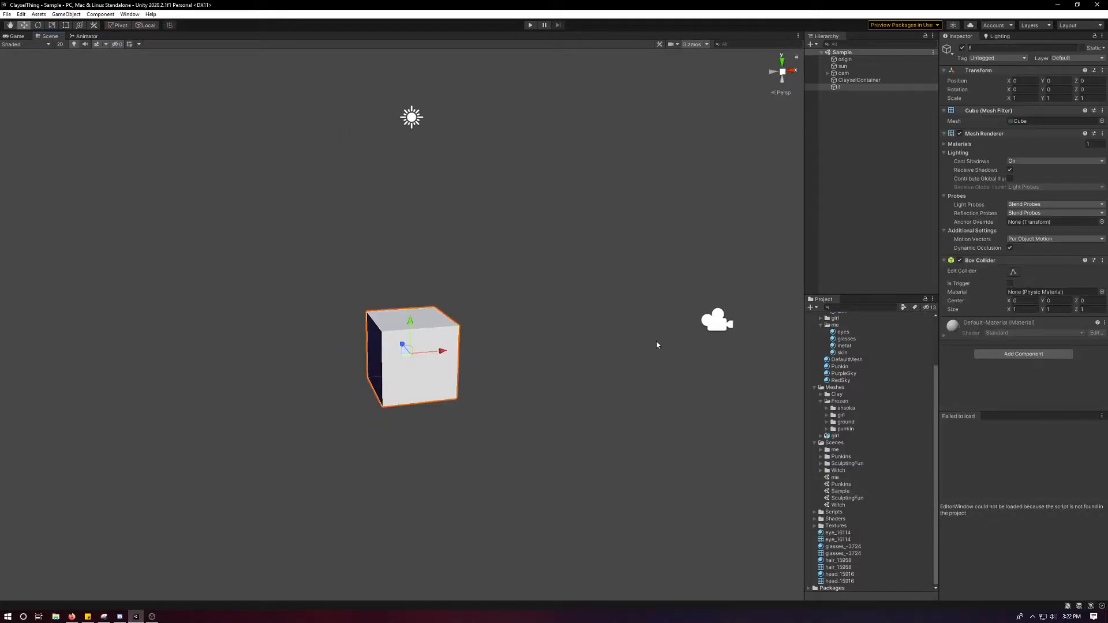
pyautogui.press('Delete')
pyautogui.rightClick(837, 216)
pyautogui.click(854, 101)
pyautogui.click(861, 73)
pyautogui.click(862, 80)
pyautogui.press('Delete')
# Create a new Clayxel Container 3D object in the scene.
pyautogui.rightClick(857, 112)
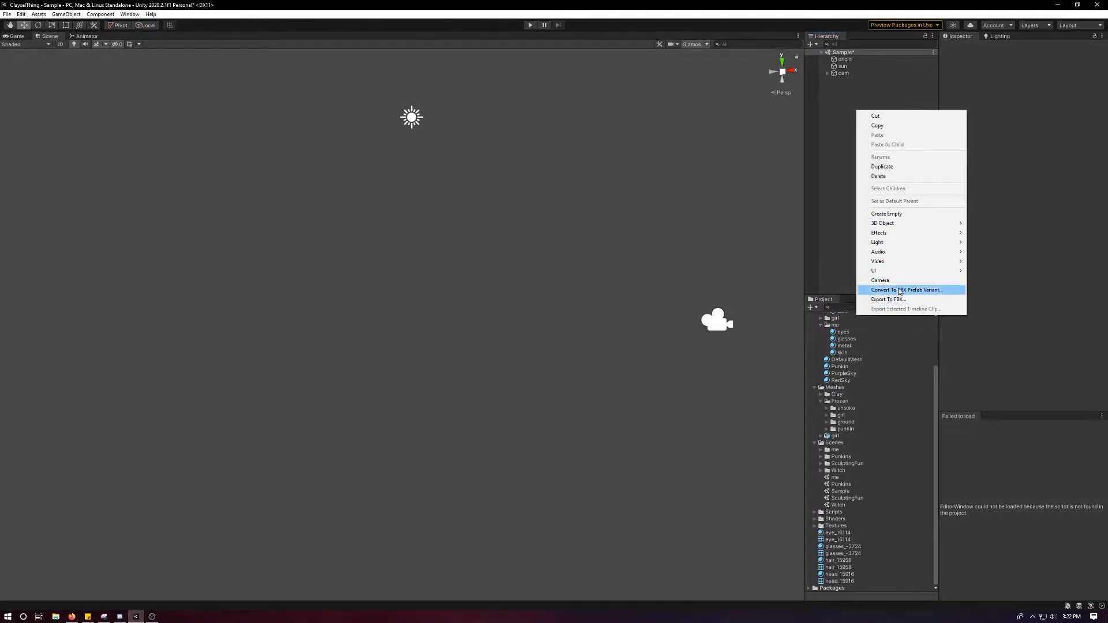
pyautogui.moveTo(912, 227)
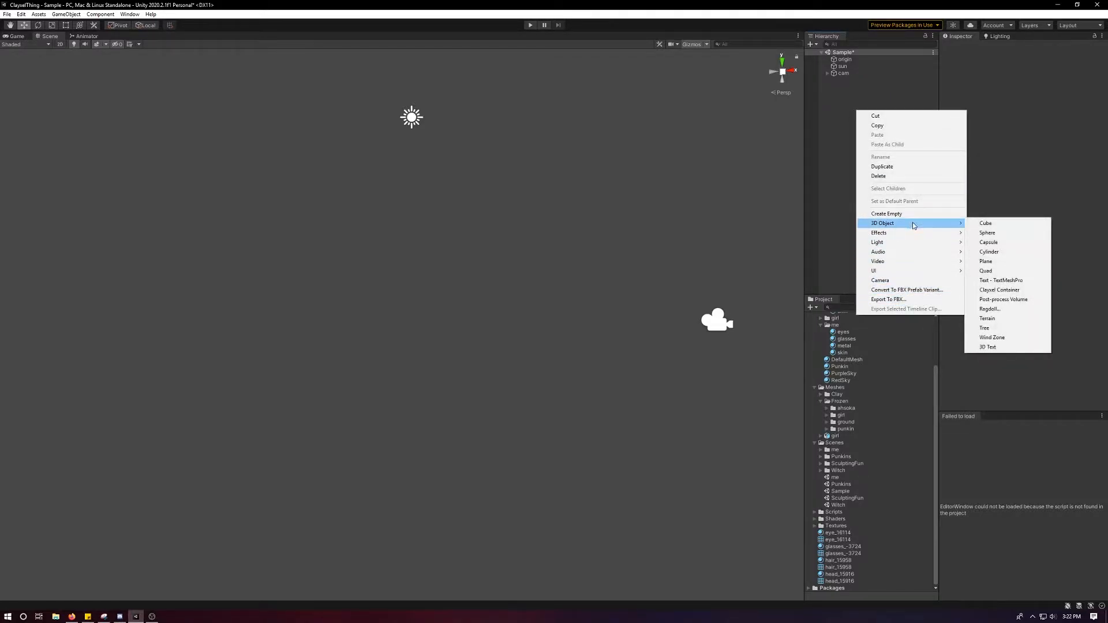
pyautogui.click(996, 289)
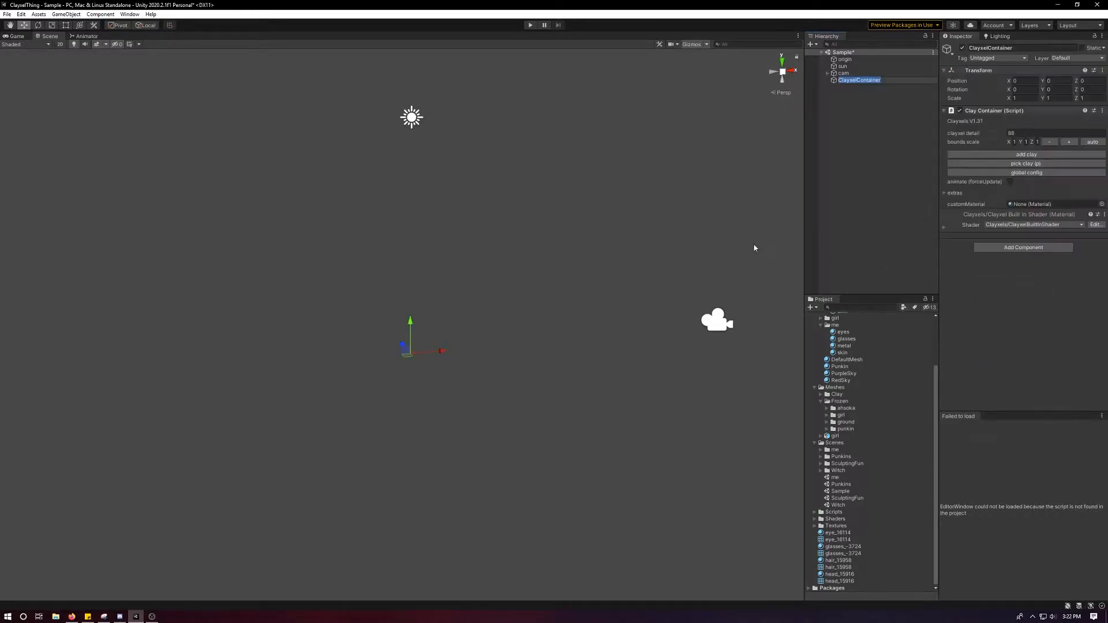
# Examine the new container's wireframe bounds from several angles and distances.
pyautogui.scroll(3, 632, 256)
pyautogui.keyDown('alt'); pyautogui.moveTo(637, 256); pyautogui.dragTo(543, 256); pyautogui.keyUp('alt')
pyautogui.keyDown('alt'); pyautogui.moveTo(595, 283); pyautogui.dragTo(575, 277, button='right'); pyautogui.keyUp('alt')
pyautogui.keyDown('alt'); pyautogui.moveTo(594, 286); pyautogui.dragTo(572, 282); pyautogui.keyUp('alt')
pyautogui.keyDown('alt'); pyautogui.moveTo(571, 283); pyautogui.dragTo(560, 278, button='right'); pyautogui.keyUp('alt')
pyautogui.click(852, 81)
pyautogui.scroll(-2, 578, 220)
pyautogui.keyDown('alt'); pyautogui.moveTo(502, 237); pyautogui.dragTo(606, 254); pyautogui.keyUp('alt')
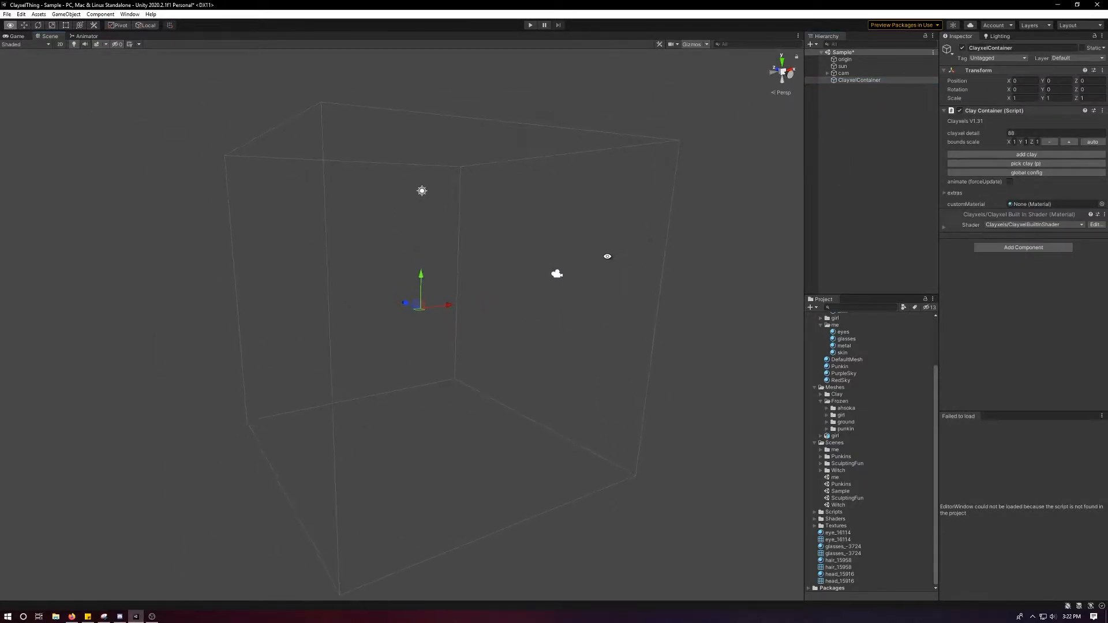
pyautogui.keyDown('alt'); pyautogui.moveTo(453, 206); pyautogui.dragTo(393, 217); pyautogui.keyUp('alt')
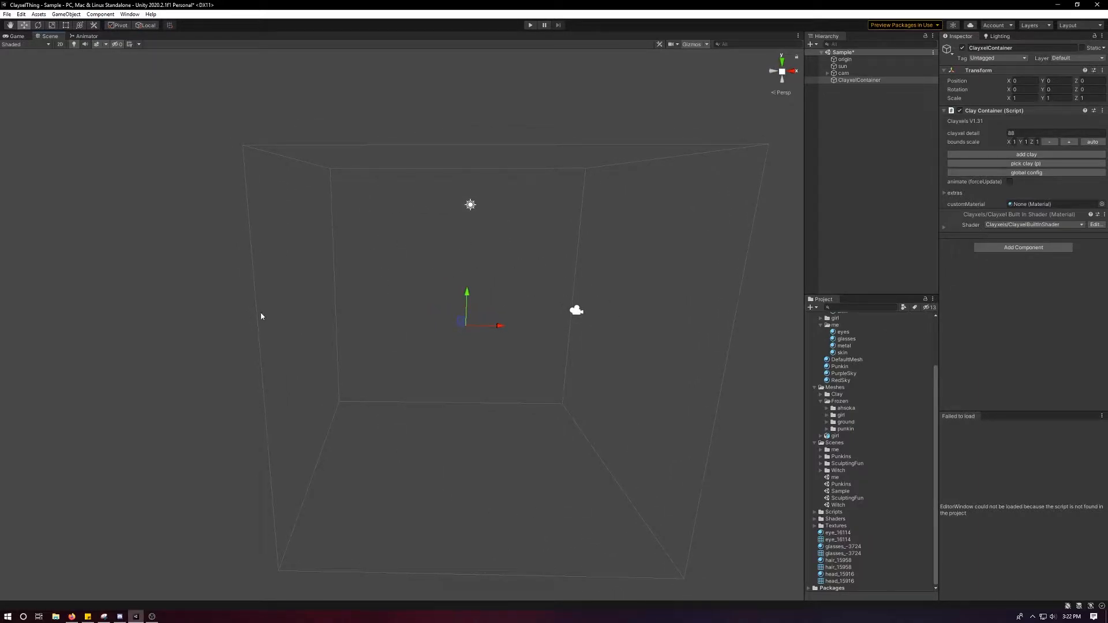
pyautogui.keyDown('alt'); pyautogui.moveTo(520, 389); pyautogui.dragTo(577, 377); pyautogui.keyUp('alt')
# Add a clay object to the ClayxelContainer.
pyautogui.rightClick(849, 81)
pyautogui.click(848, 83)
pyautogui.rightClick(848, 83)
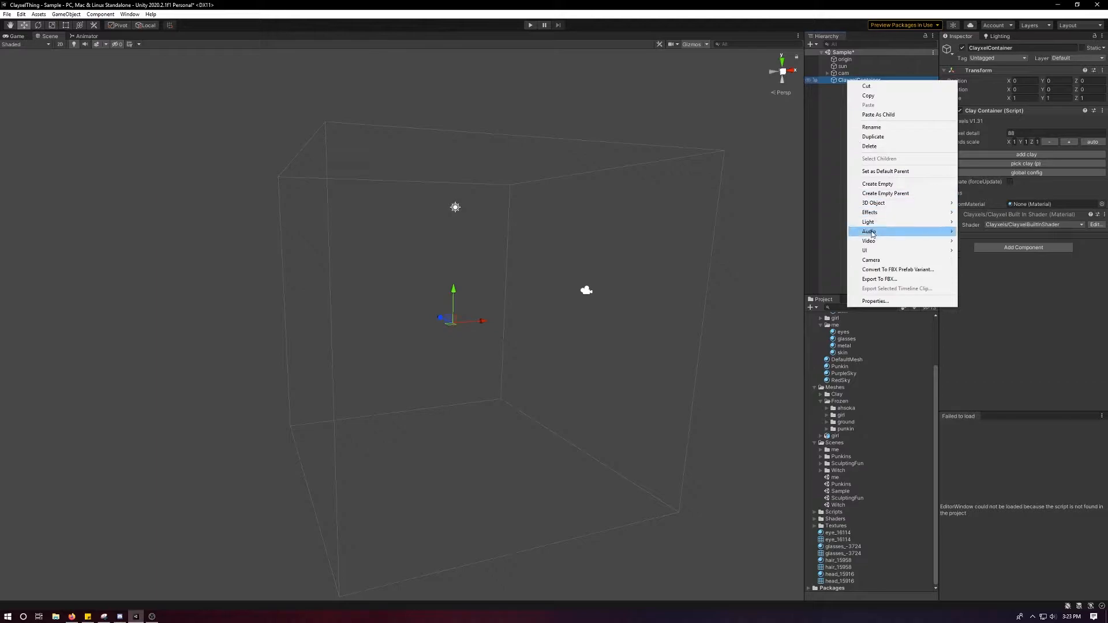
pyautogui.click(829, 172)
pyautogui.click(874, 80)
pyautogui.click(1016, 153)
# Examine the clay cube's edges and surface points up close and from different angles.
pyautogui.scroll(4, 624, 285)
pyautogui.scroll(-1, 513, 324)
pyautogui.scroll(10, 531, 330)
pyautogui.moveTo(575, 315); pyautogui.dragTo(358, 383, button='middle')
pyautogui.scroll(6, 502, 477)
pyautogui.keyDown('alt'); pyautogui.moveTo(513, 404); pyautogui.dragTo(545, 411); pyautogui.keyUp('alt')
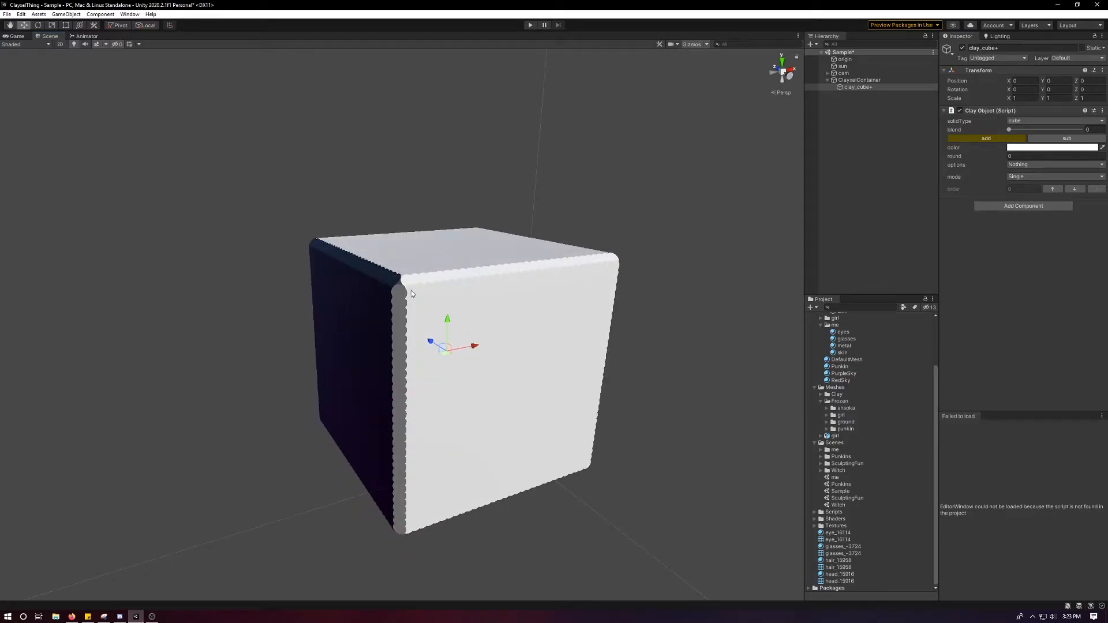
pyautogui.scroll(5, 420, 269)
pyautogui.scroll(-6, 448, 276)
pyautogui.keyDown('alt'); pyautogui.scroll(4, 467, 312); pyautogui.keyUp('alt')
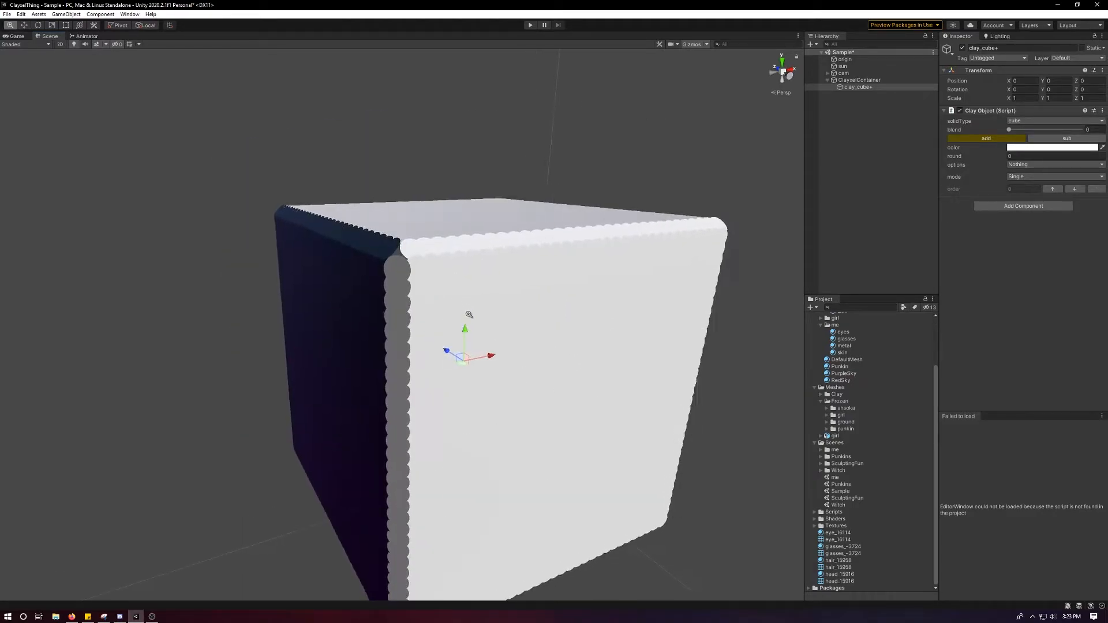
pyautogui.keyDown('alt'); pyautogui.moveTo(483, 414); pyautogui.dragTo(526, 297); pyautogui.keyUp('alt')
pyautogui.scroll(-6, 410, 295)
pyautogui.press('f')
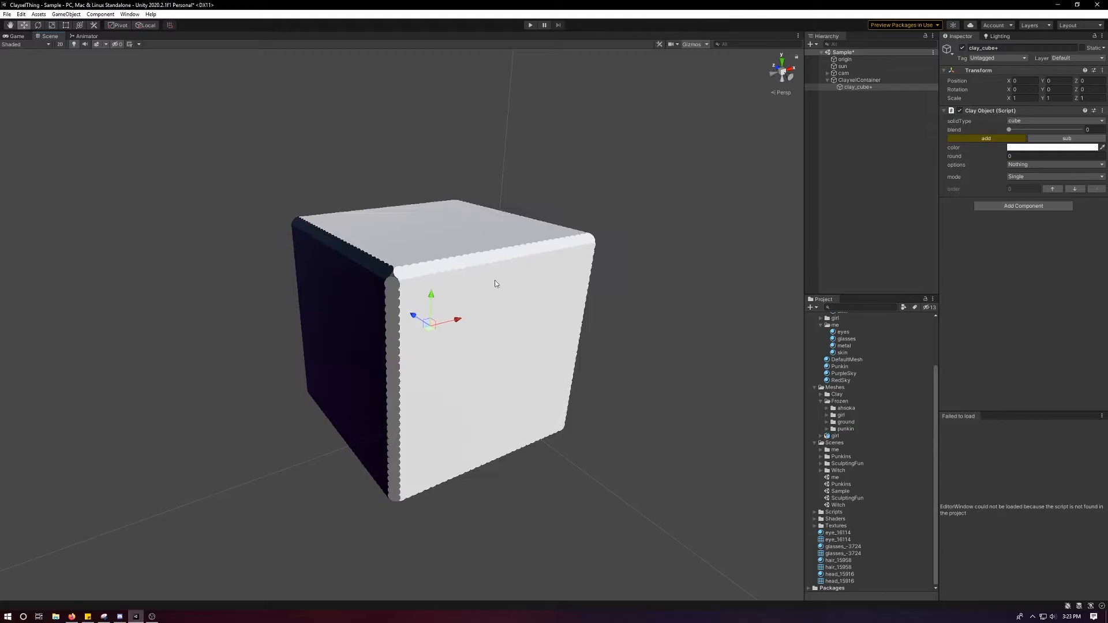
pyautogui.scroll(8, 386, 298)
pyautogui.scroll(-6, 410, 297)
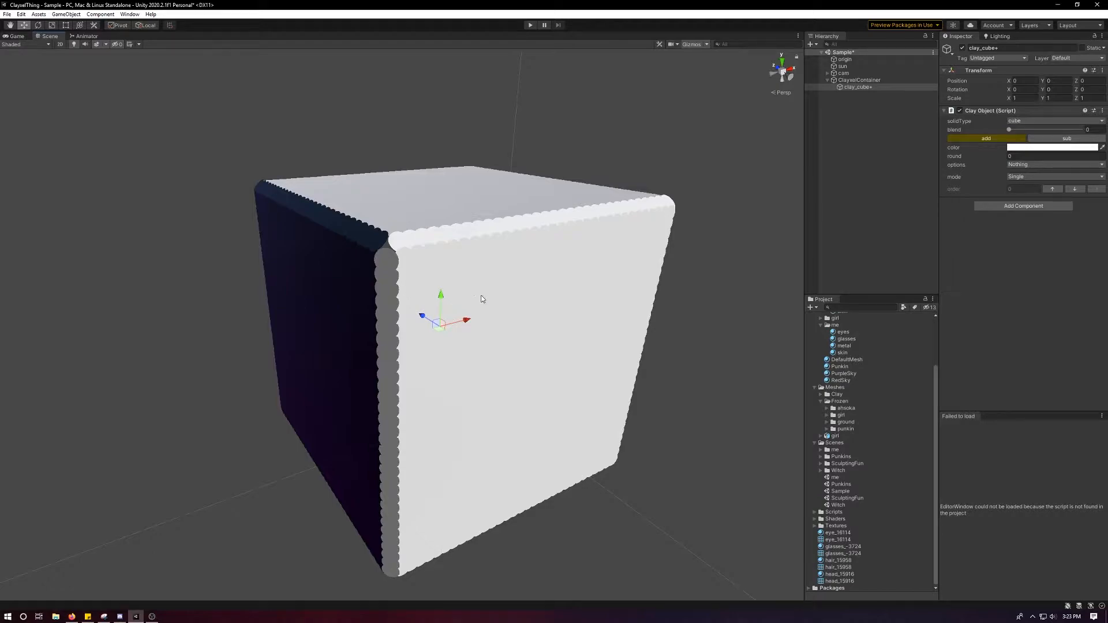
pyautogui.keyDown('alt'); pyautogui.moveTo(405, 260); pyautogui.dragTo(341, 246); pyautogui.keyUp('alt')
pyautogui.keyDown('alt'); pyautogui.scroll(-8, 413, 145); pyautogui.keyUp('alt')
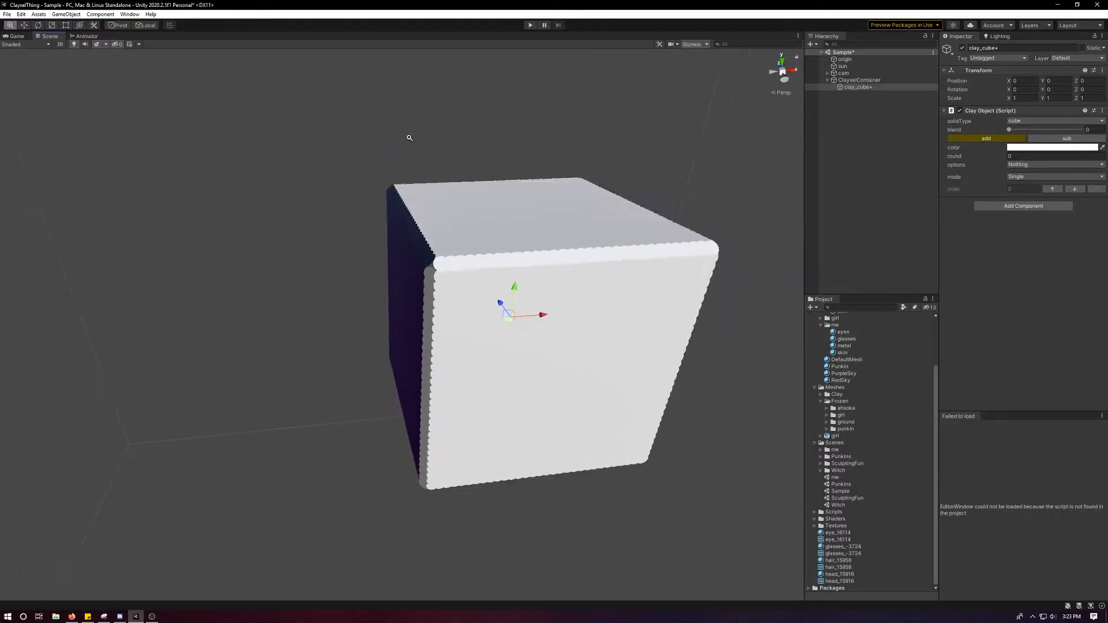
# Move the clay cube off-centre within the container, to about X -1.72, Y 2.685.
pyautogui.keyDown('alt'); pyautogui.moveTo(358, 332); pyautogui.dragTo(390, 179, button='right'); pyautogui.keyUp('alt')
pyautogui.keyDown('alt'); pyautogui.moveTo(457, 305); pyautogui.dragTo(483, 291, button='middle'); pyautogui.keyUp('alt')
pyautogui.keyDown('alt'); pyautogui.moveTo(484, 291); pyautogui.dragTo(485, 248); pyautogui.keyUp('alt')
pyautogui.moveTo(433, 334); pyautogui.dragTo(431, 236)
pyautogui.keyDown('alt'); pyautogui.moveTo(430, 237); pyautogui.dragTo(492, 349, button='middle'); pyautogui.keyUp('alt')
pyautogui.keyDown('alt'); pyautogui.moveTo(492, 349); pyautogui.dragTo(505, 461, button='right'); pyautogui.keyUp('alt')
# Shrink the clay cube uniformly to a scale of about 0.08 and inspect its few surface points.
pyautogui.press('r')
pyautogui.moveTo(398, 293); pyautogui.dragTo(342, 271)
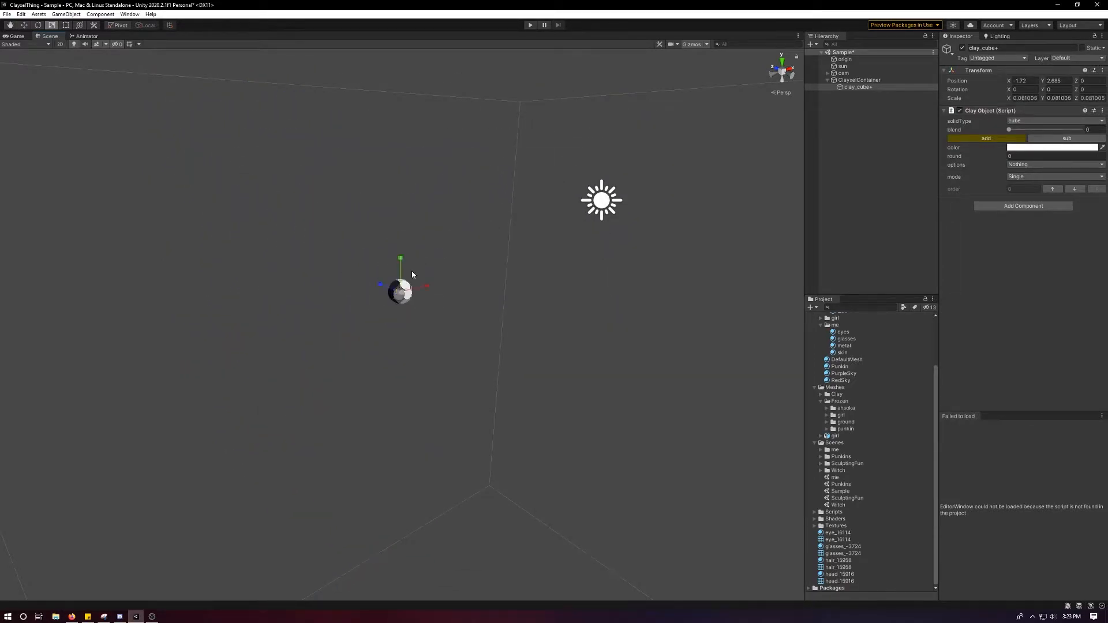
pyautogui.scroll(5, 440, 273)
pyautogui.scroll(-5, 439, 270)
pyautogui.moveTo(438, 270); pyautogui.dragTo(403, 374, button='middle')
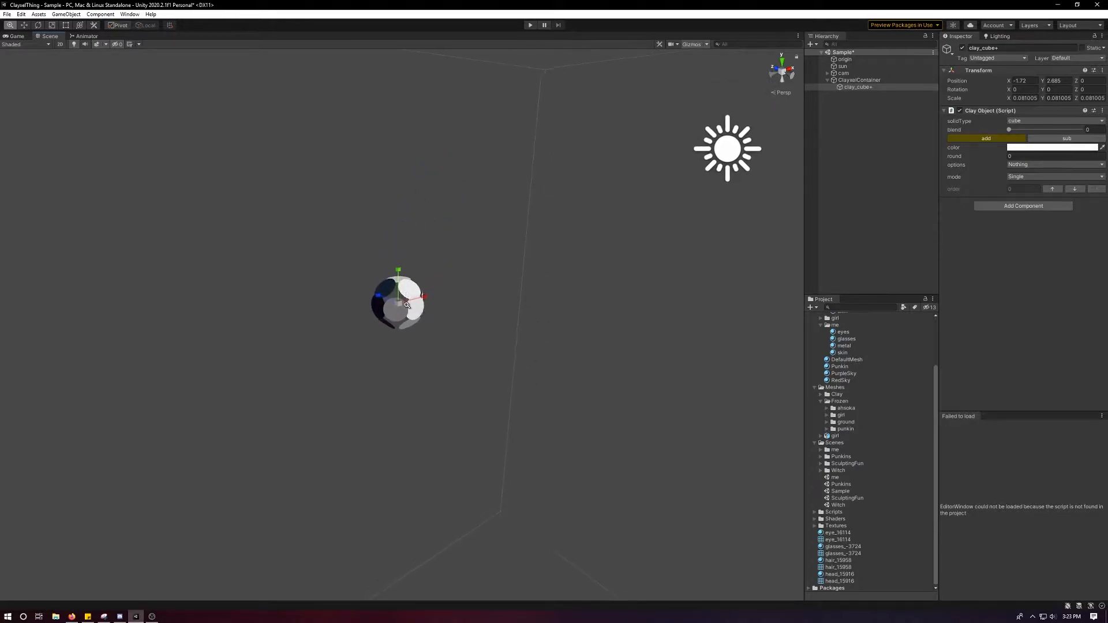
pyautogui.scroll(5, 404, 370)
# Scale the clay cube up uniformly to about 0.48.
pyautogui.moveTo(393, 282); pyautogui.dragTo(612, 241)
pyautogui.scroll(-15, 580, 250)
pyautogui.keyDown('alt'); pyautogui.moveTo(490, 299); pyautogui.dragTo(537, 320); pyautogui.keyUp('alt')
# Set the ClayxelContainer's clayxel detail to 50.
pyautogui.click(876, 80)
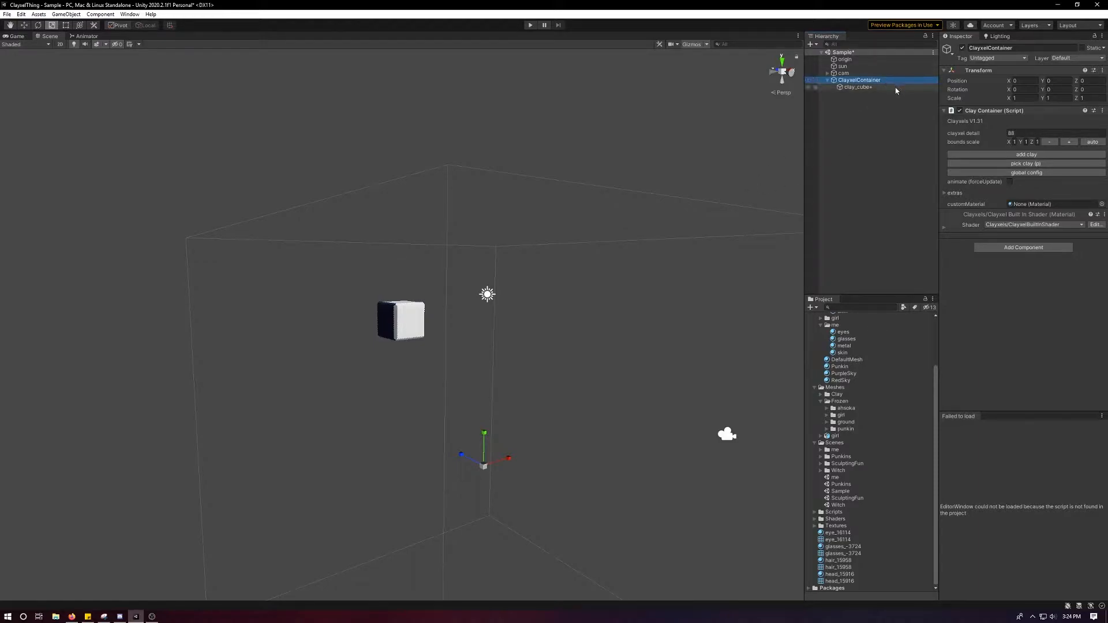
pyautogui.click(1020, 134)
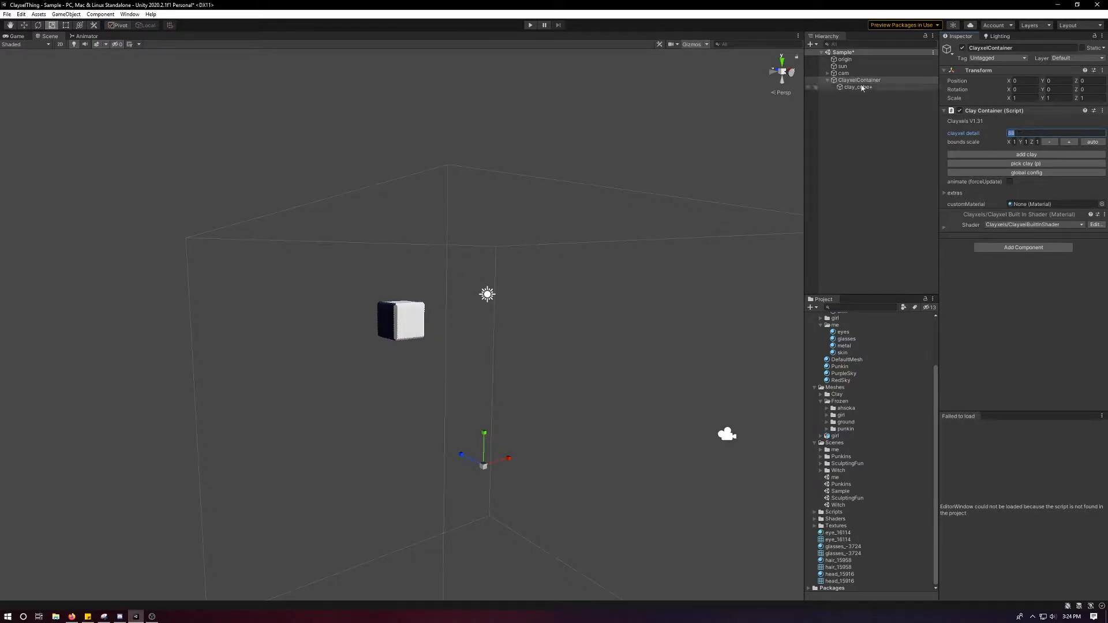
pyautogui.scroll(-3, 489, 306)
pyautogui.moveTo(437, 321); pyautogui.dragTo(400, 262, button='middle')
pyautogui.keyDown('alt'); pyautogui.moveTo(400, 262); pyautogui.dragTo(351, 282); pyautogui.keyUp('alt')
pyautogui.scroll(3, 585, 250)
pyautogui.scroll(1, 585, 250)
pyautogui.click(1025, 133)
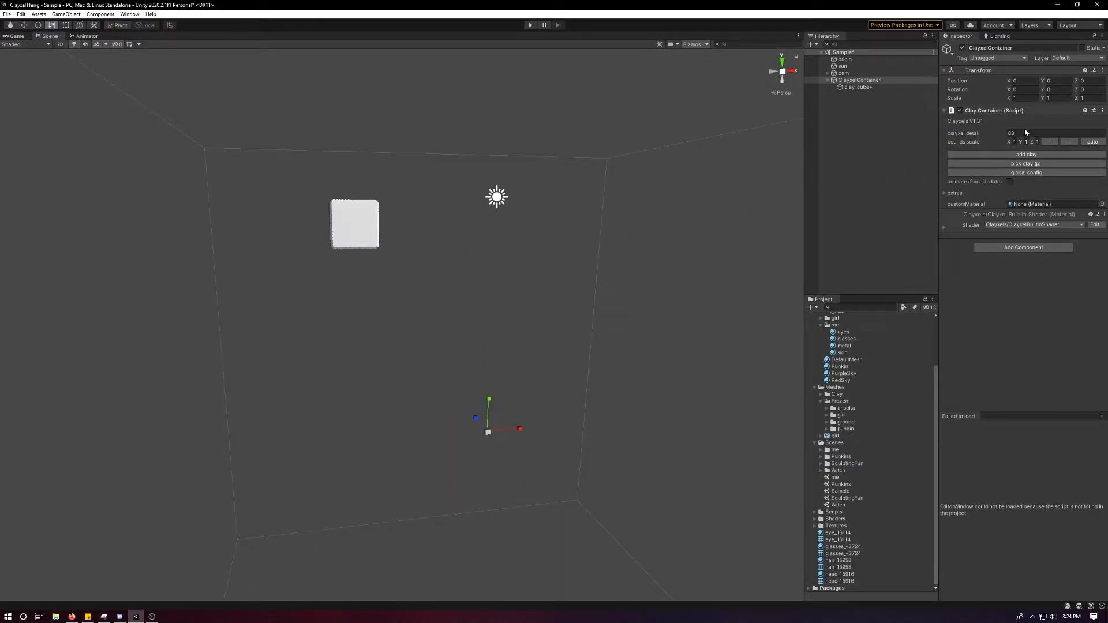
pyautogui.write('50')
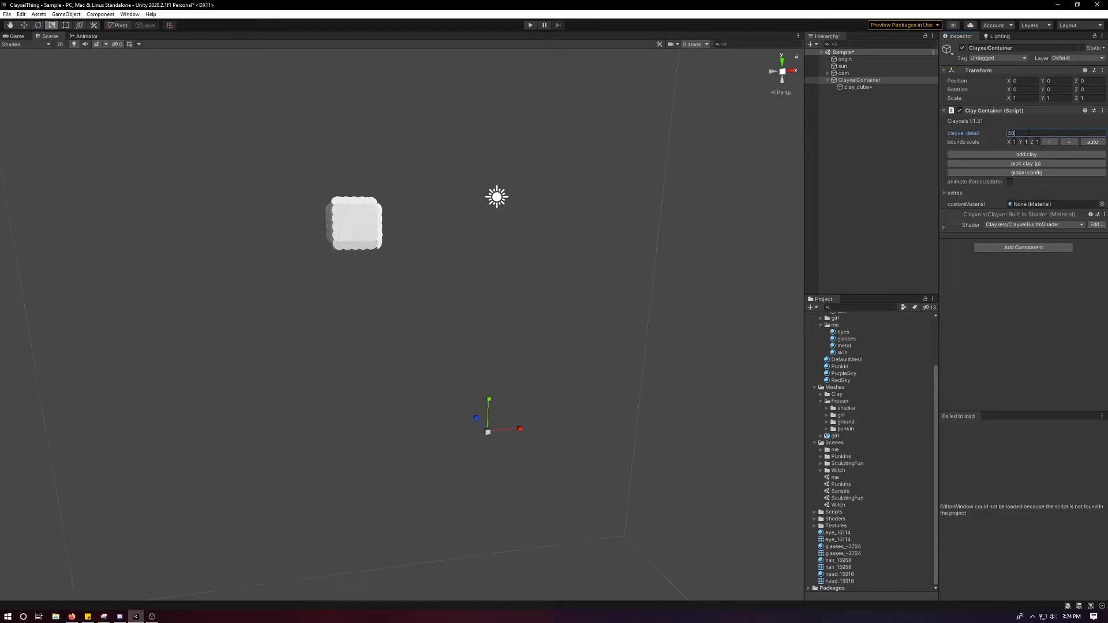
# Examine the clay cube and the container's bounds at the new detail level, near and far.
pyautogui.scroll(-8, 552, 220)
pyautogui.scroll(2, 500, 240)
pyautogui.scroll(2, 495, 241)
pyautogui.scroll(-5, 478, 237)
pyautogui.scroll(2, 462, 237)
pyautogui.scroll(-1, 448, 220)
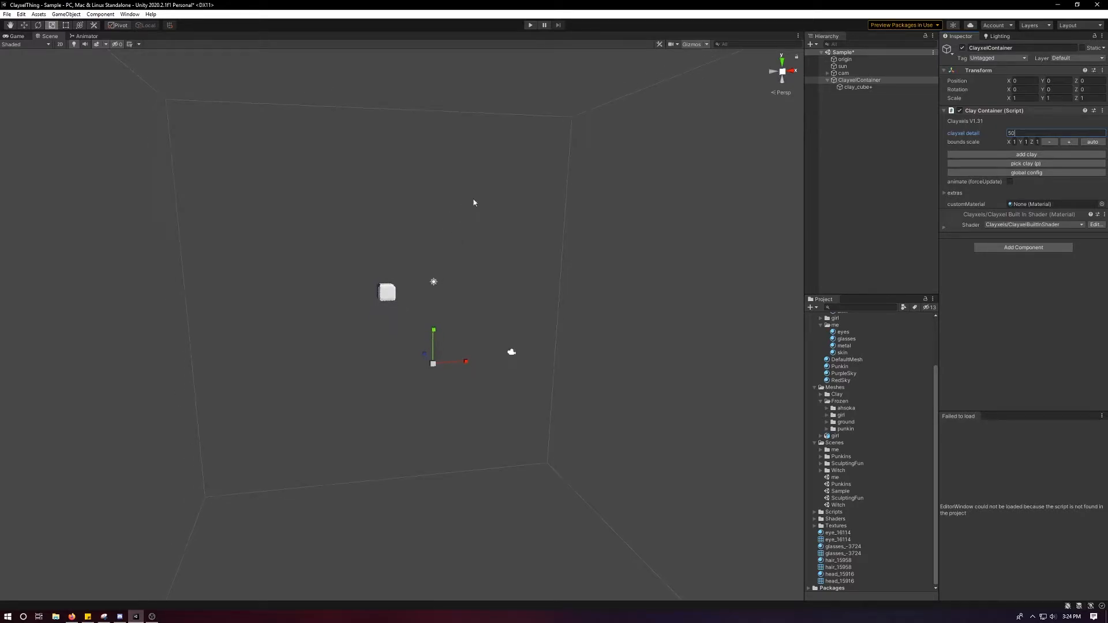
pyautogui.scroll(-3, 566, 178)
pyautogui.scroll(3, 404, 303)
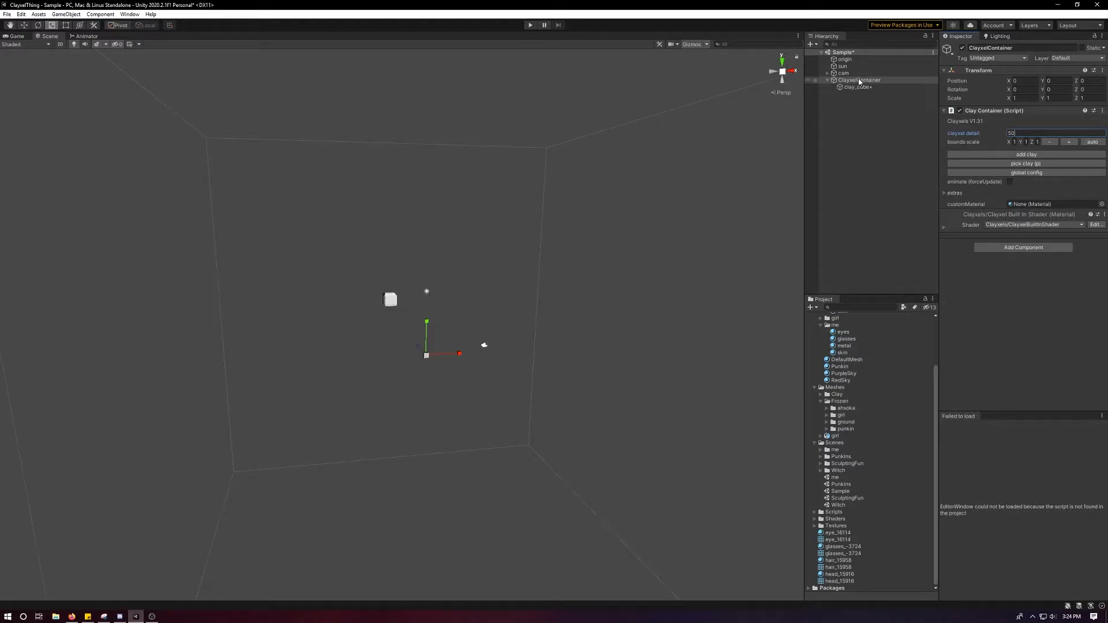
pyautogui.scroll(2, 395, 283)
pyautogui.scroll(3, 380, 304)
pyautogui.scroll(-1, 365, 284)
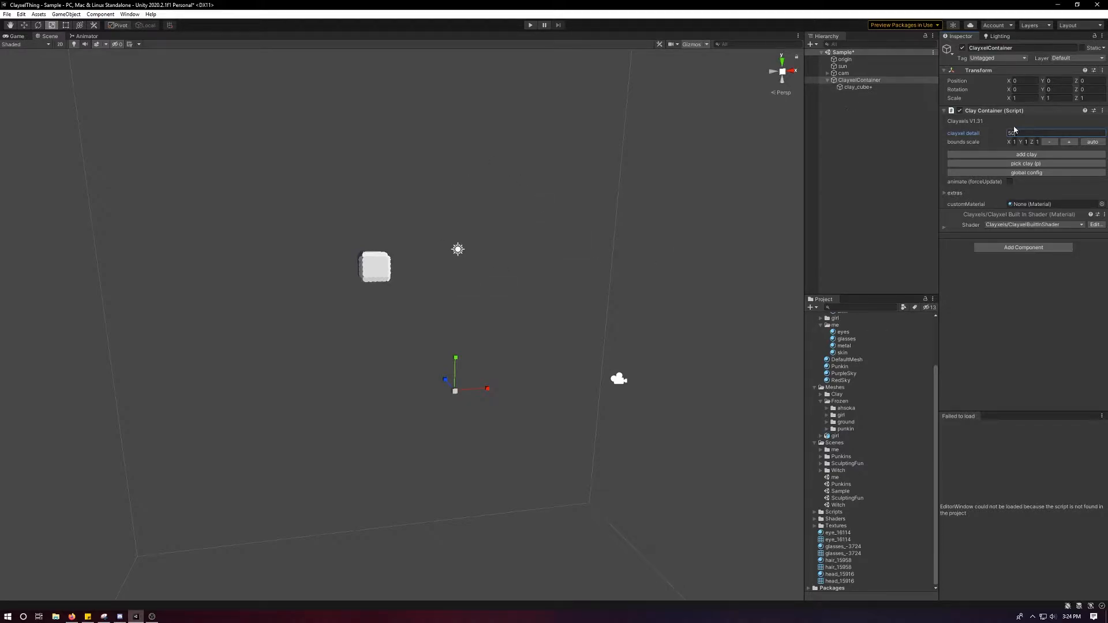
# Set the container's clayxel detail to 100 and move the clay cube inside the bounds, to about X -0.305, Y 0.021.
pyautogui.click(1035, 131)
pyautogui.write('100')
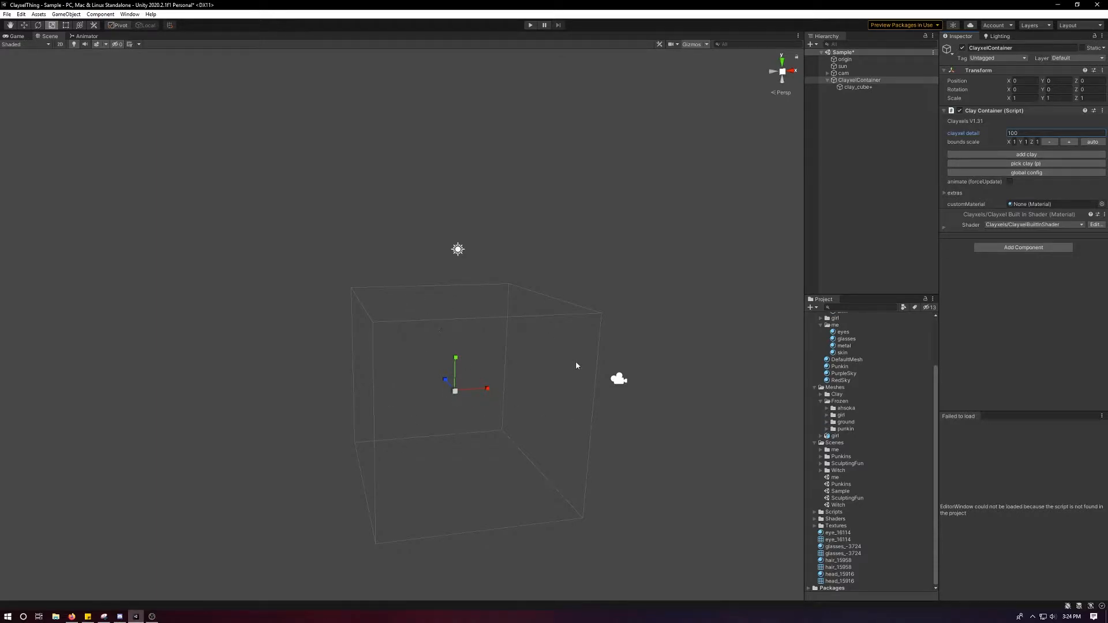
pyautogui.click(846, 88)
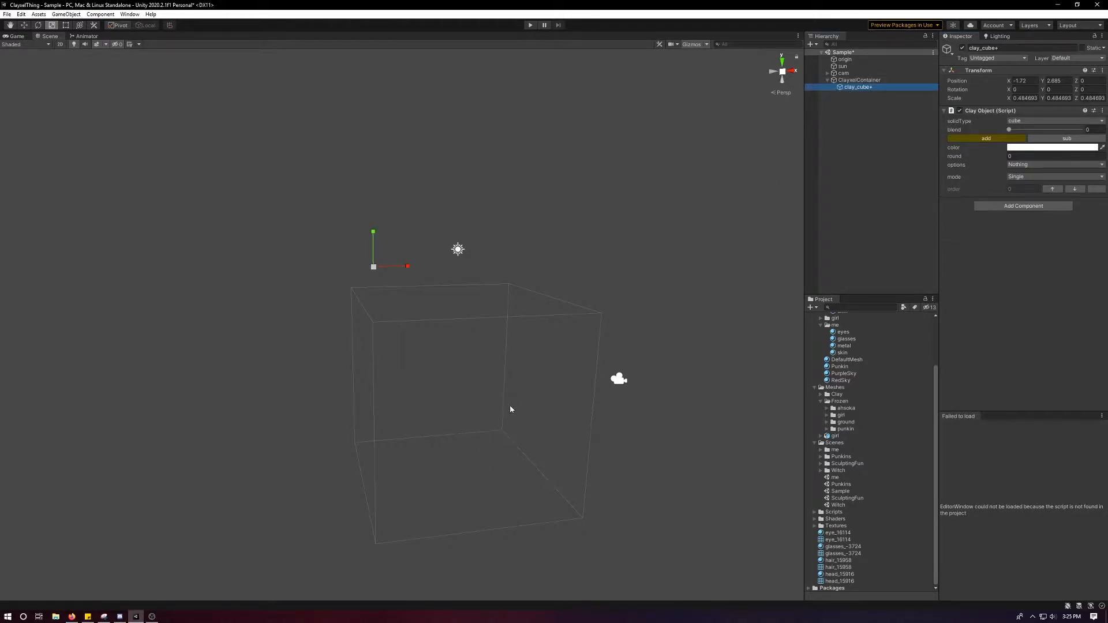
pyautogui.press('w')
pyautogui.moveTo(374, 267); pyautogui.dragTo(462, 414)
pyautogui.keyDown('alt'); pyautogui.moveTo(461, 414); pyautogui.dragTo(544, 478, button='right'); pyautogui.keyUp('alt')
pyautogui.keyDown('alt'); pyautogui.moveTo(544, 478); pyautogui.dragTo(462, 327, button='middle'); pyautogui.keyUp('alt')
pyautogui.keyDown('alt'); pyautogui.moveTo(462, 327); pyautogui.dragTo(539, 414, button='right'); pyautogui.keyUp('alt')
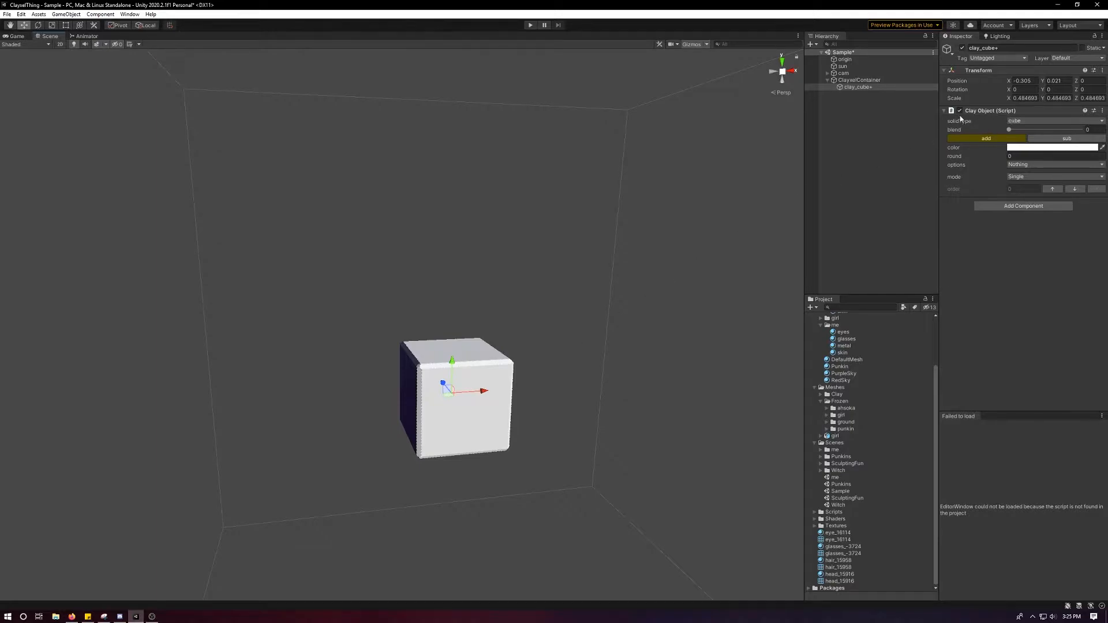
# Try a clayxel detail of 50 on the container and restore it to 100.
pyautogui.click(878, 81)
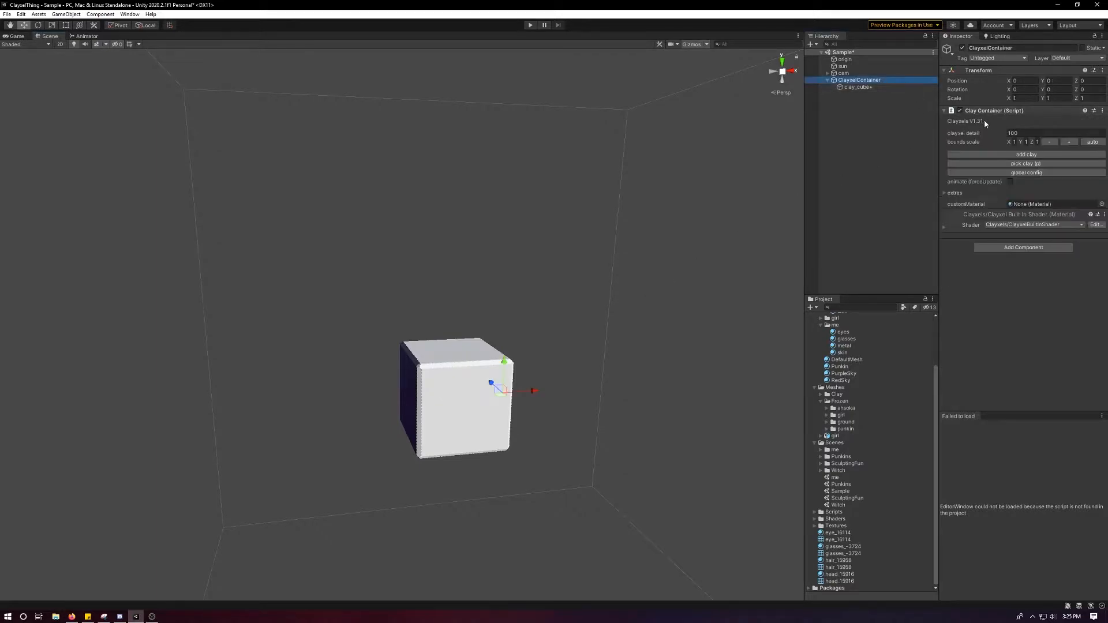
pyautogui.click(1041, 132)
pyautogui.write('50')
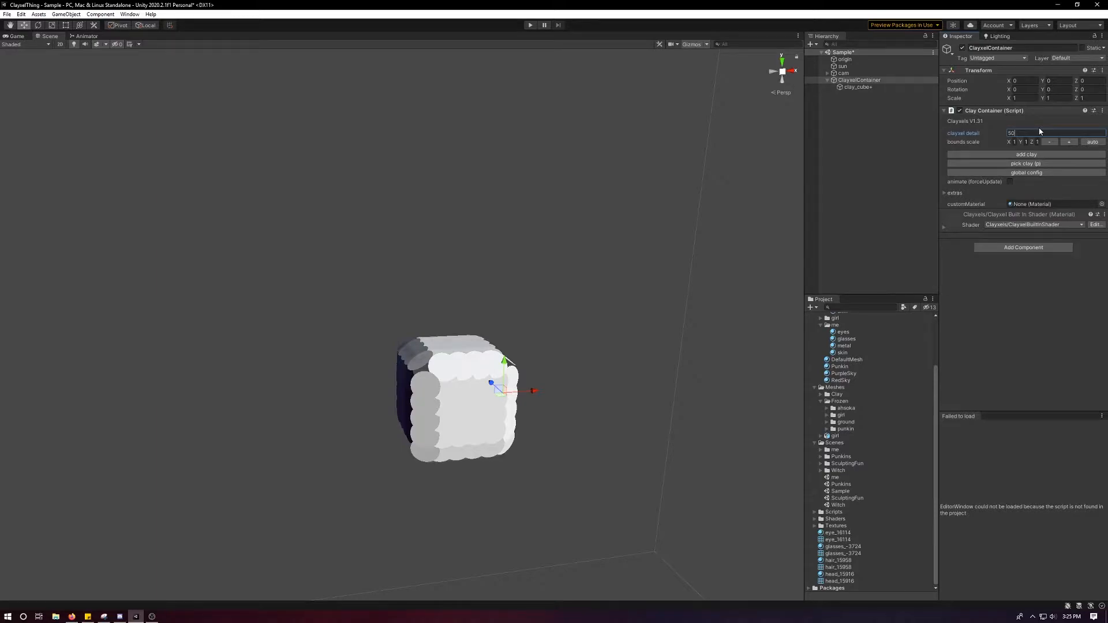
pyautogui.press('BackSpace')
pyautogui.press('BackSpace')
pyautogui.write('100')
# Examine the clay cube's size relative to the container's bounds.
pyautogui.scroll(-5, 502, 257)
pyautogui.keyDown('alt'); pyautogui.moveTo(502, 258); pyautogui.dragTo(463, 300); pyautogui.keyUp('alt')
pyautogui.scroll(5, 490, 322)
pyautogui.scroll(-6, 491, 323)
pyautogui.moveTo(523, 324); pyautogui.dragTo(24, 313, button='middle')
pyautogui.scroll(-3, 285, 294)
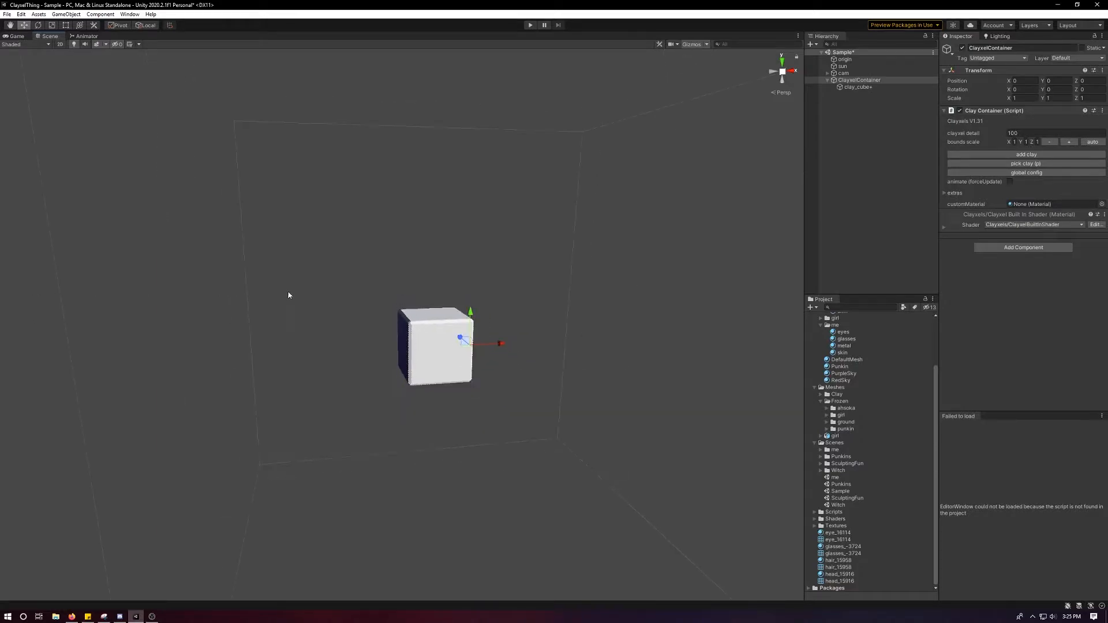
pyautogui.scroll(-2, 285, 294)
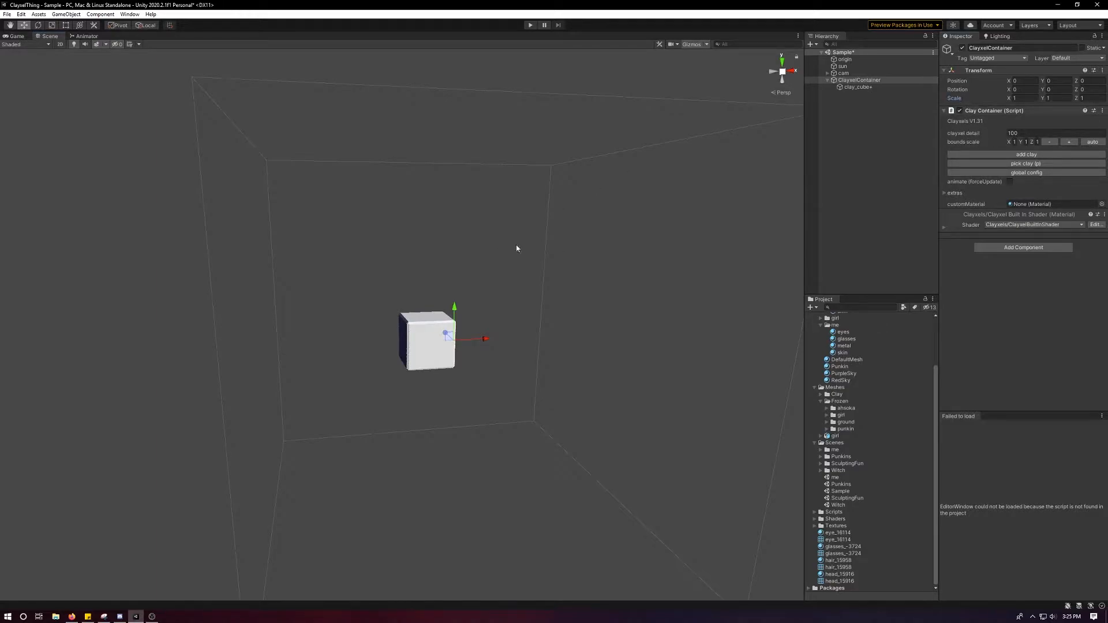
# Set the ClayxelContainer's scale to 0.5 on the X, Y and Z axes.
pyautogui.moveTo(1009, 98); pyautogui.dragTo(1033, 96)
pyautogui.write('0.5')
pyautogui.press('Tab')
pyautogui.write('0')
pyautogui.press('Tab')
pyautogui.write('5')
pyautogui.press('BackSpace')
pyautogui.hotkey('shift', 'Tab')
pyautogui.write('0.5')
pyautogui.press('Tab')
pyautogui.write('0.5')
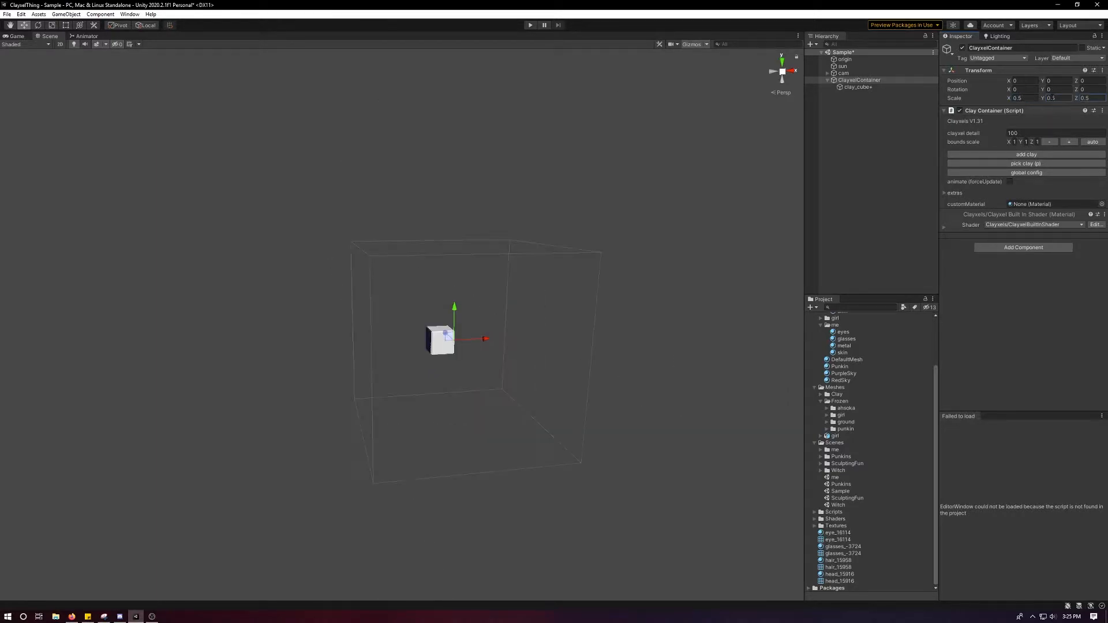
pyautogui.scroll(8, 577, 341)
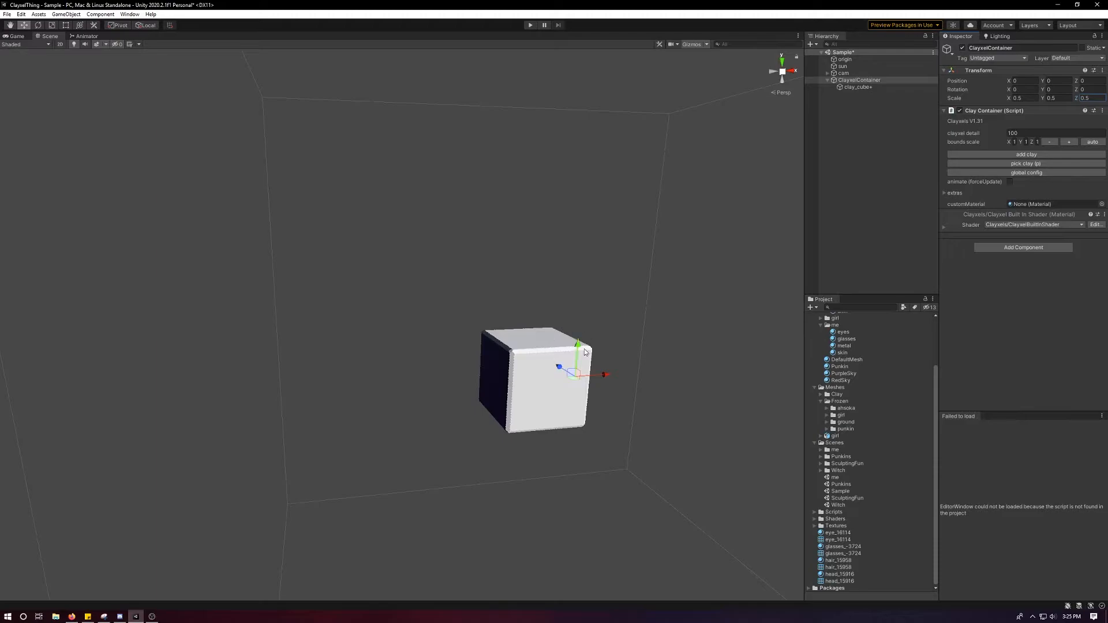
pyautogui.scroll(-6, 580, 357)
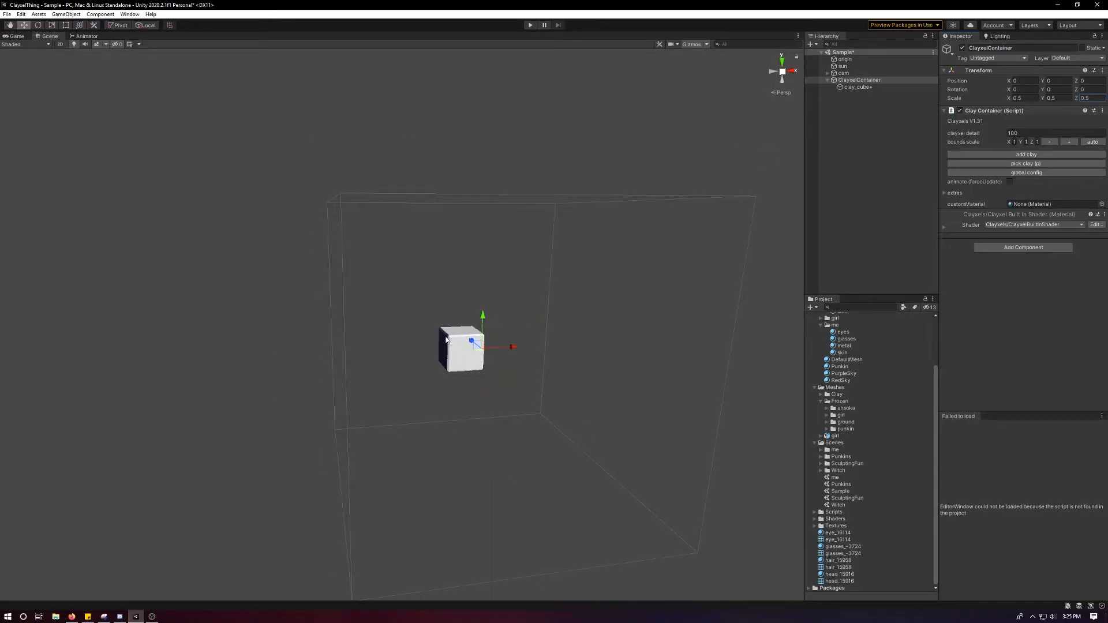
# Try a scale of 0.8 on the X, Y and Z axes of the clay cube.
pyautogui.click(858, 86)
pyautogui.click(1025, 98)
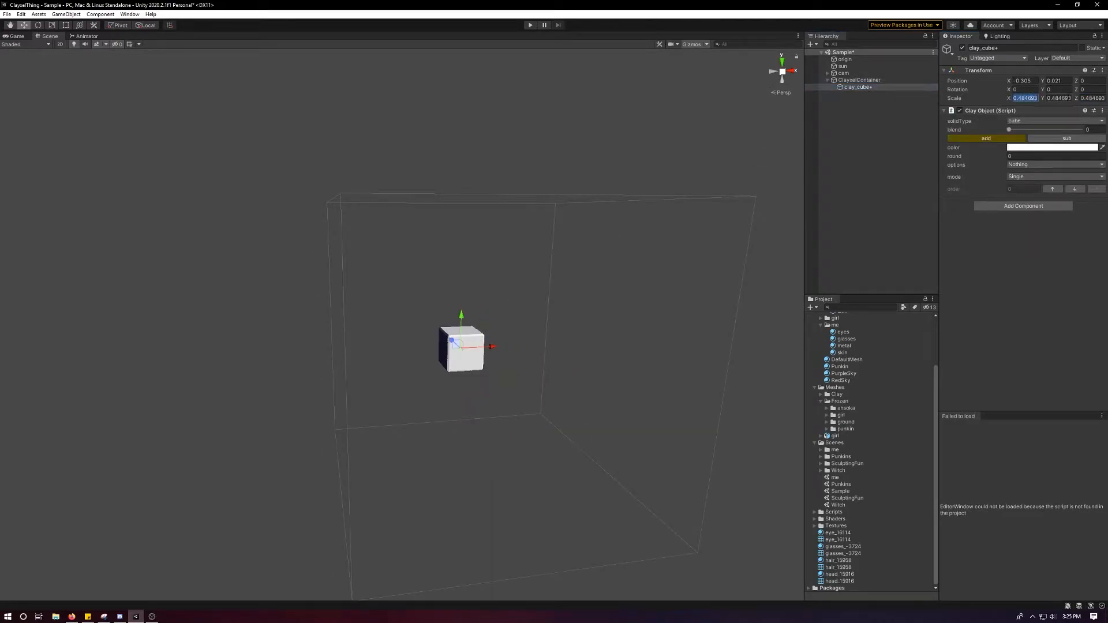
pyautogui.write('0.8')
pyautogui.press('Tab')
pyautogui.write('0.8')
pyautogui.press('Tab')
pyautogui.write('.8')
pyautogui.press('Return')
pyautogui.moveTo(628, 256)
pyautogui.keyDown('alt'); pyautogui.mouseDown()
pyautogui.moveTo(602, 265)
pyautogui.moveTo(622, 272)
pyautogui.mouseUp(); pyautogui.keyUp('alt')
pyautogui.scroll(-2, 289, 366)
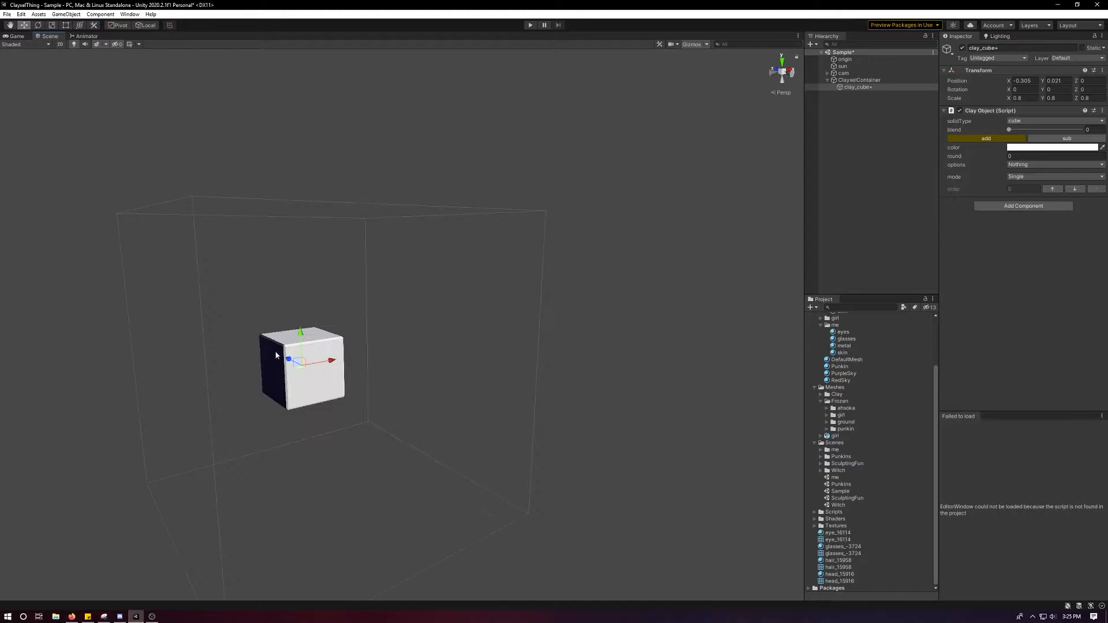
# Undo the scale changes made to the clay cube and the ClayxelContainer.
pyautogui.click(859, 80)
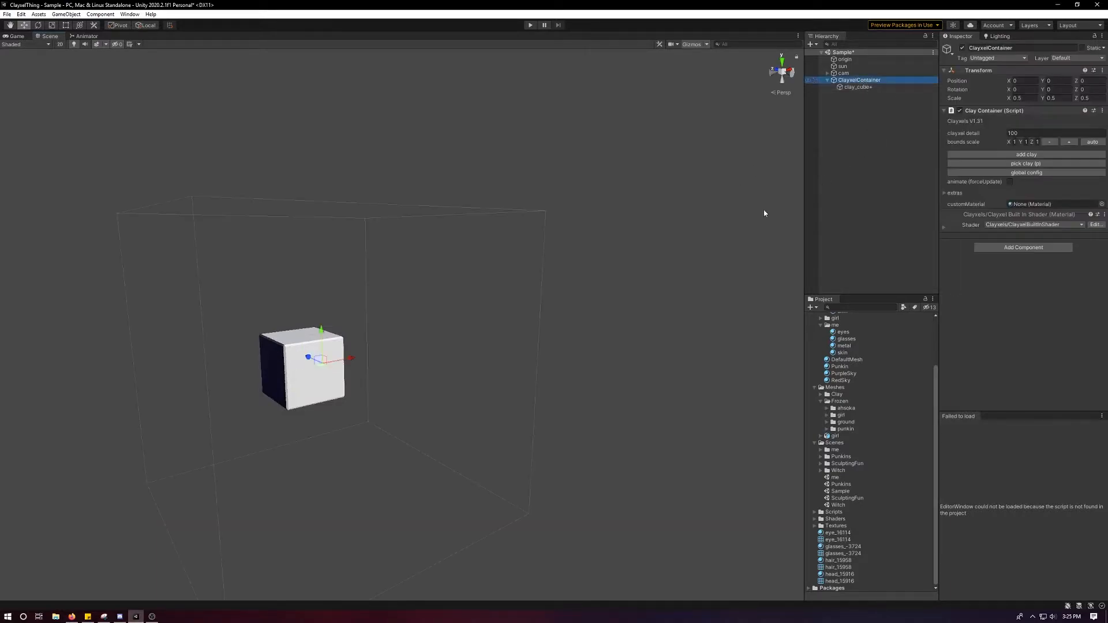
pyautogui.press('Down')
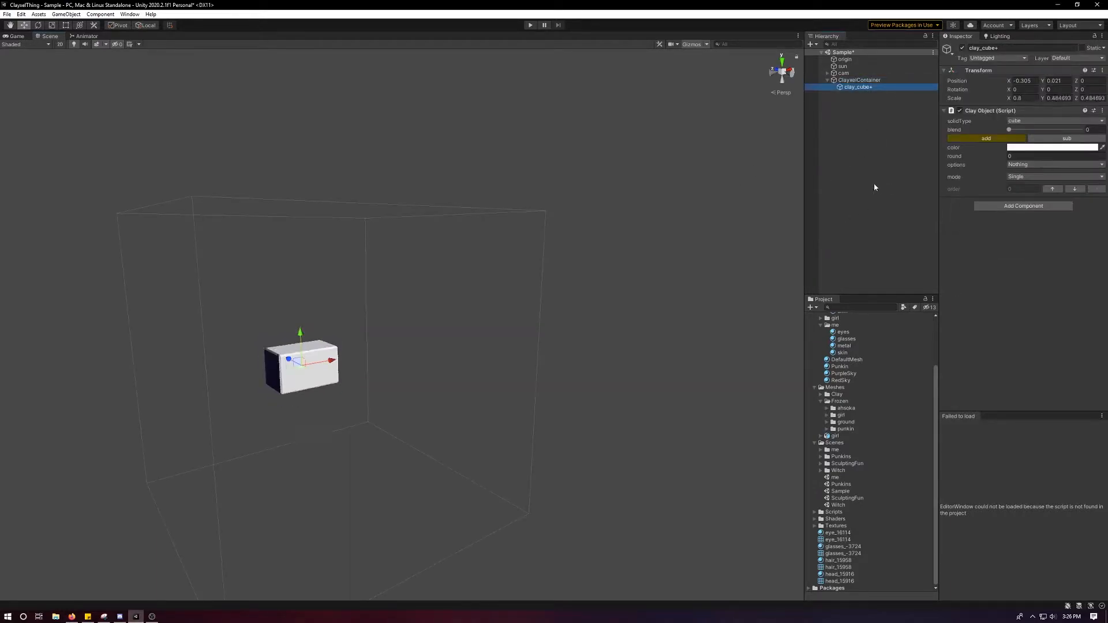
pyautogui.press('Up')
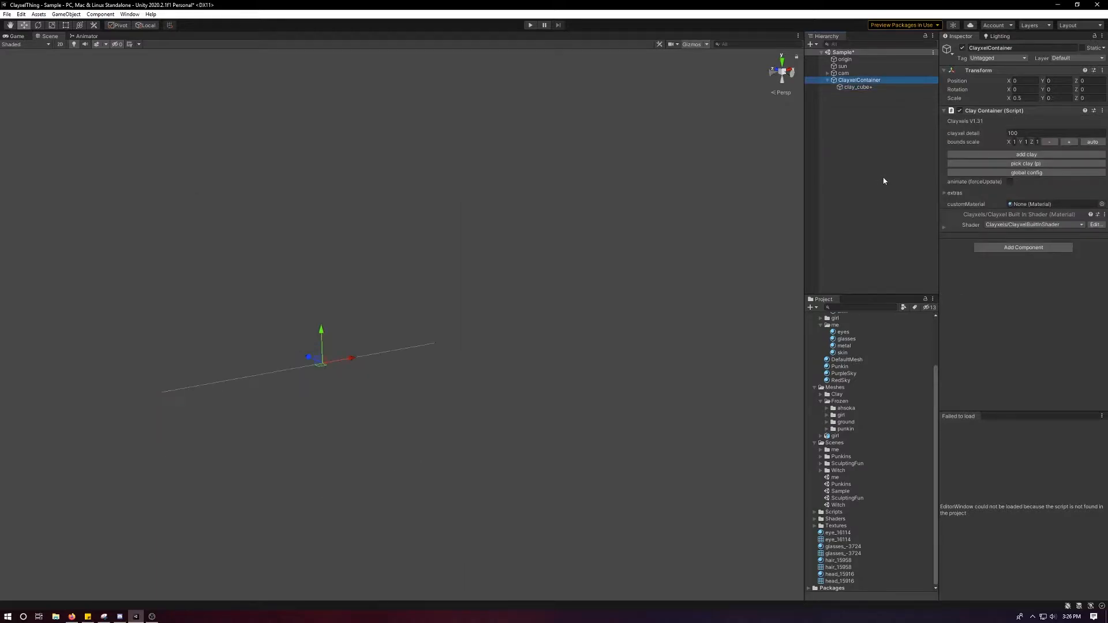
pyautogui.scroll(-3, 542, 295)
pyautogui.moveTo(542, 294); pyautogui.dragTo(579, 261, button='middle')
pyautogui.keyDown('alt'); pyautogui.moveTo(580, 261); pyautogui.dragTo(514, 289); pyautogui.keyUp('alt')
pyautogui.scroll(5, 569, 316)
pyautogui.keyDown('alt'); pyautogui.moveTo(646, 301); pyautogui.dragTo(576, 548); pyautogui.keyUp('alt')
# Set the ClayxelContainer's clayxel detail to 50.
pyautogui.click(1031, 133)
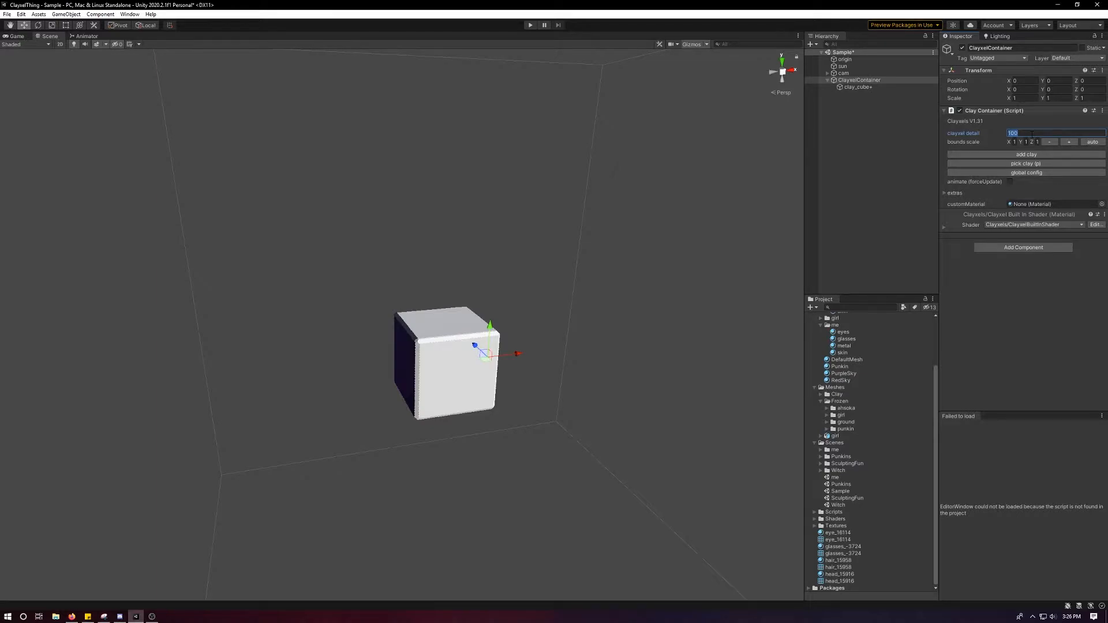
pyautogui.write('50')
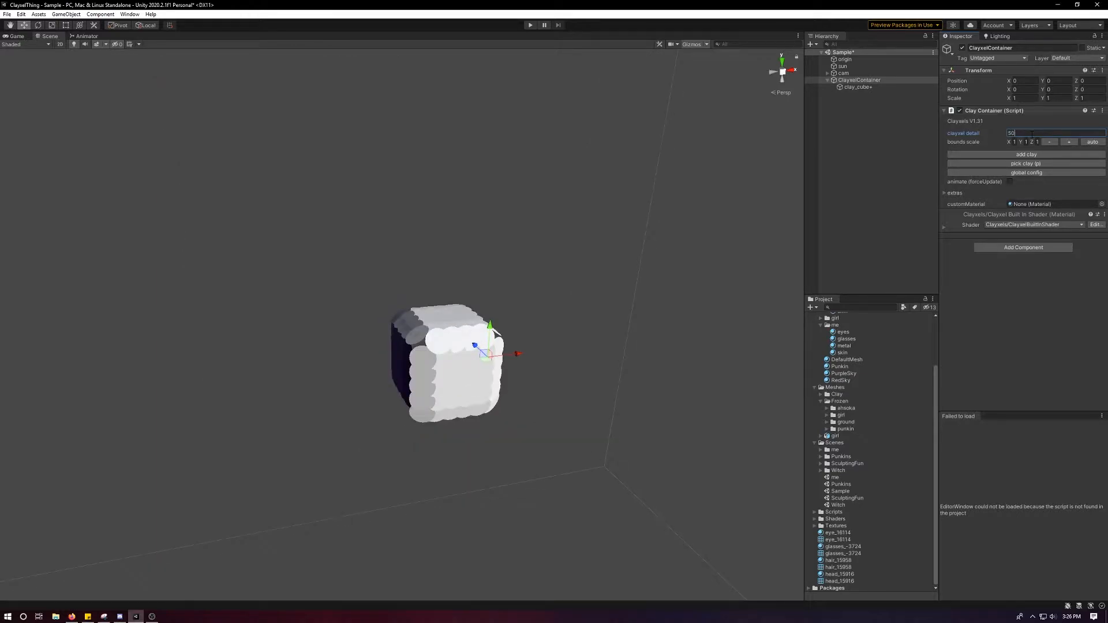
pyautogui.scroll(-10, 673, 213)
pyautogui.keyDown('alt'); pyautogui.moveTo(604, 255); pyautogui.dragTo(573, 324); pyautogui.keyUp('alt')
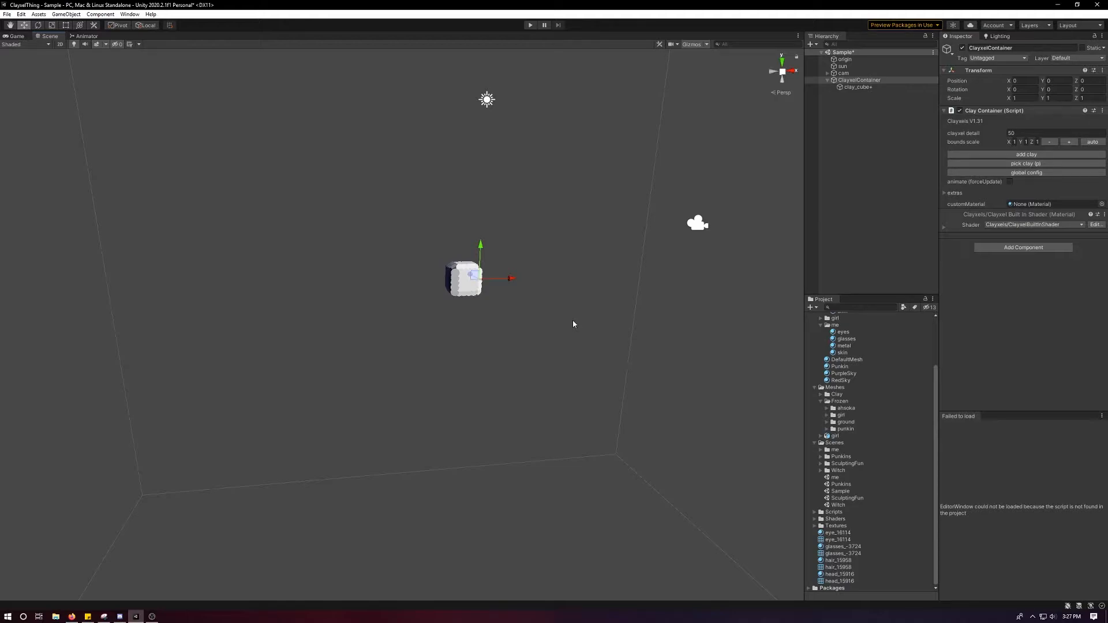
pyautogui.scroll(3, 498, 273)
# Scale the clay cube up uniformly to about 1.78 and duplicate it.
pyautogui.press('r')
pyautogui.moveTo(526, 251)
pyautogui.mouseDown()
pyautogui.moveTo(576, 231)
pyautogui.moveTo(538, 249)
pyautogui.mouseUp()
pyautogui.click(859, 87)
pyautogui.scroll(-3, 466, 283)
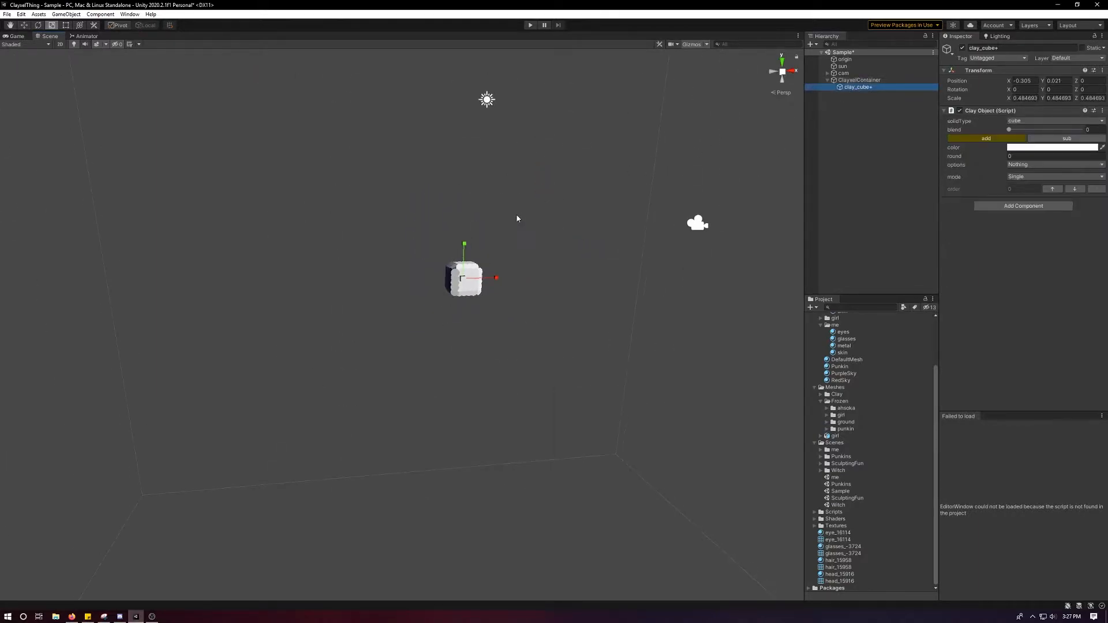
pyautogui.hotkey('ctrl', 'd')
pyautogui.moveTo(466, 283); pyautogui.dragTo(558, 228)
# Move the duplicated cube to about X 1.154, Y -0.449 and set its blend to about 79.4.
pyautogui.press('w')
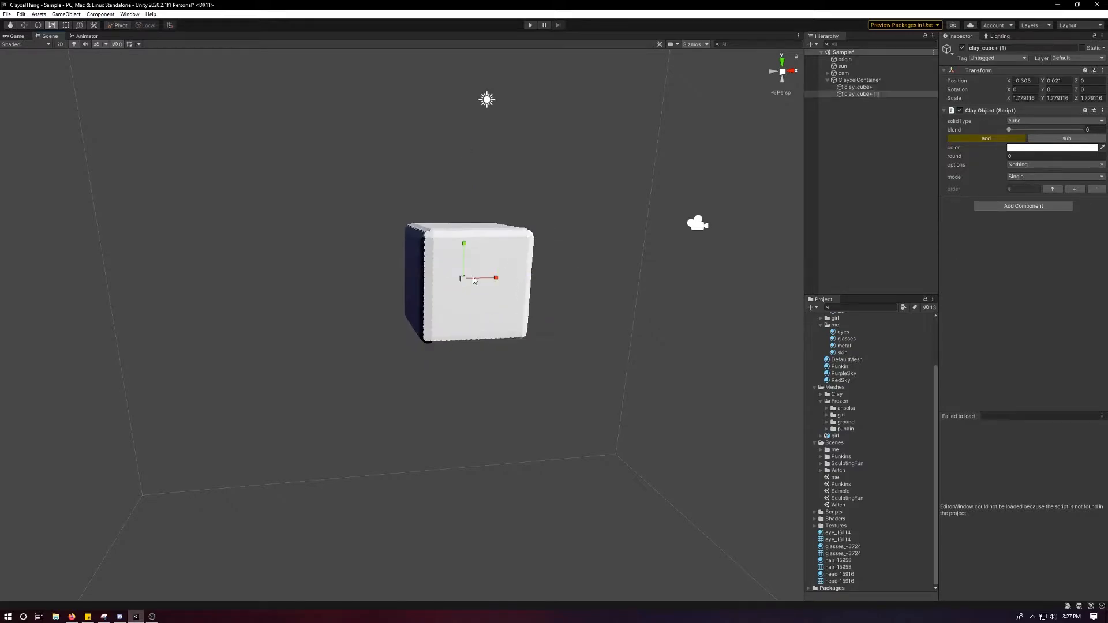
pyautogui.moveTo(466, 282); pyautogui.dragTo(539, 305)
pyautogui.moveTo(1009, 129); pyautogui.dragTo(1067, 131)
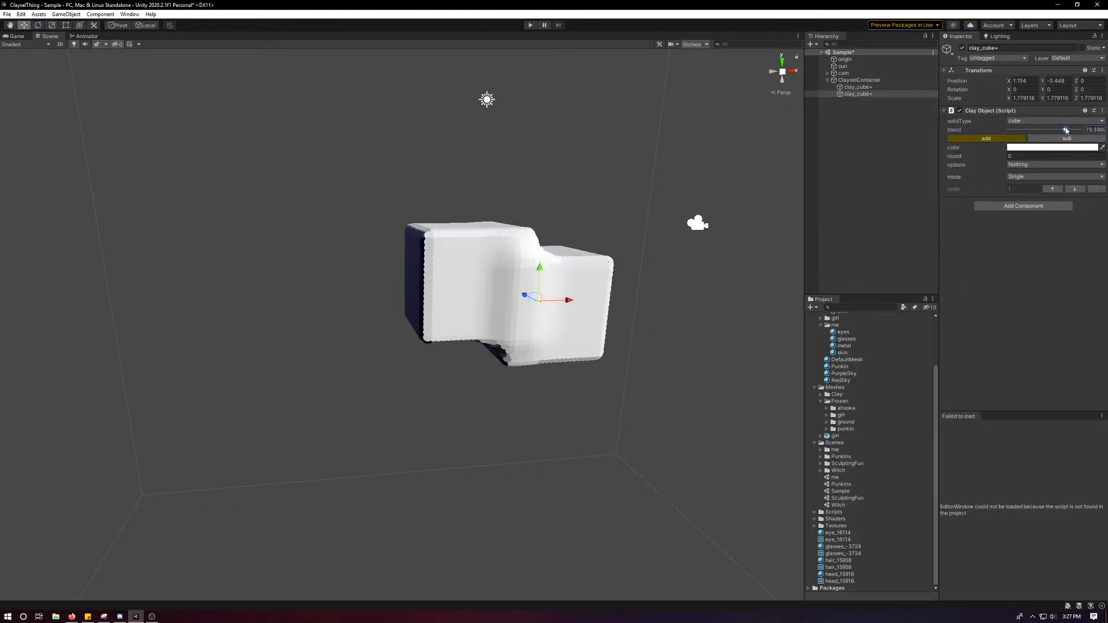
# Move the first clay cube along the Z axis to about -0.923.
pyautogui.click(857, 87)
pyautogui.moveTo(459, 275); pyautogui.dragTo(489, 292)
pyautogui.hotkey('ctrl', 'z')
pyautogui.moveTo(379, 262); pyautogui.dragTo(414, 274)
pyautogui.keyDown('alt'); pyautogui.moveTo(421, 276); pyautogui.dragTo(431, 332); pyautogui.keyUp('alt')
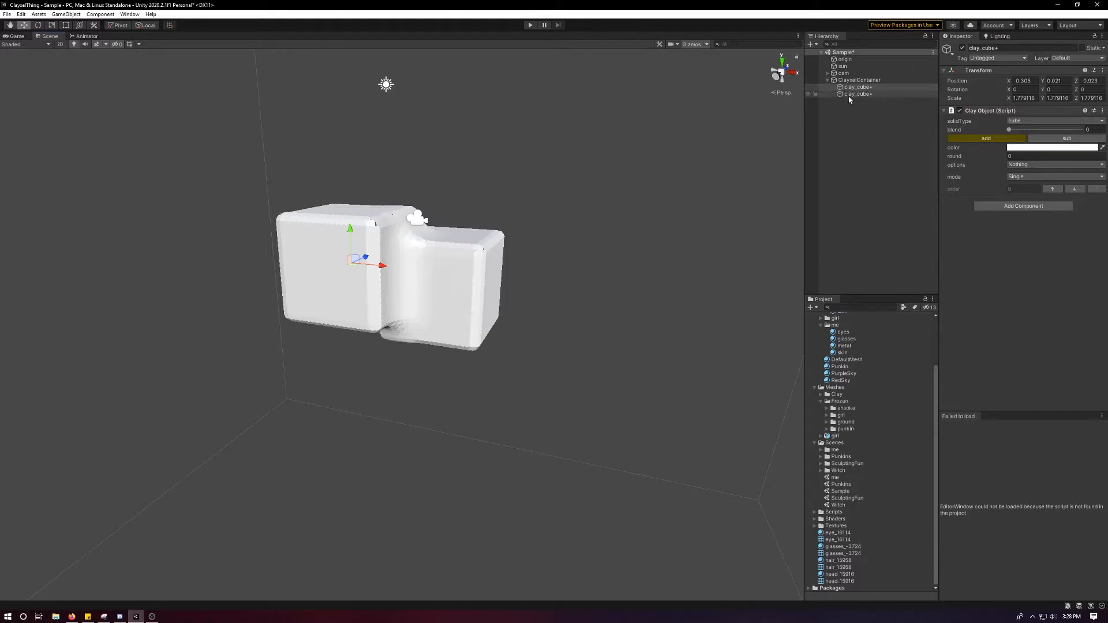
pyautogui.keyDown('alt'); pyautogui.moveTo(396, 168); pyautogui.dragTo(445, 240); pyautogui.keyUp('alt')
pyautogui.scroll(4, 497, 217)
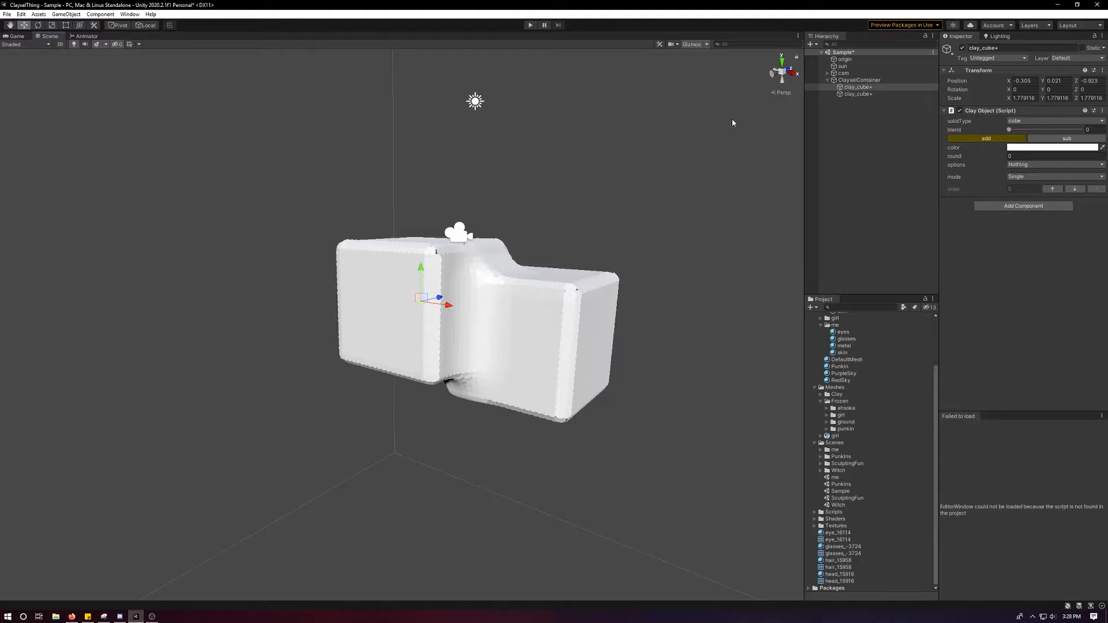
# Duplicate the ClayxelContainer with its cubes and move the copy to about Z 13.48.
pyautogui.click(814, 81)
pyautogui.scroll(-5, 580, 196)
pyautogui.hotkey('ctrl', 'd')
pyautogui.moveTo(461, 297); pyautogui.dragTo(609, 267)
pyautogui.click(846, 93)
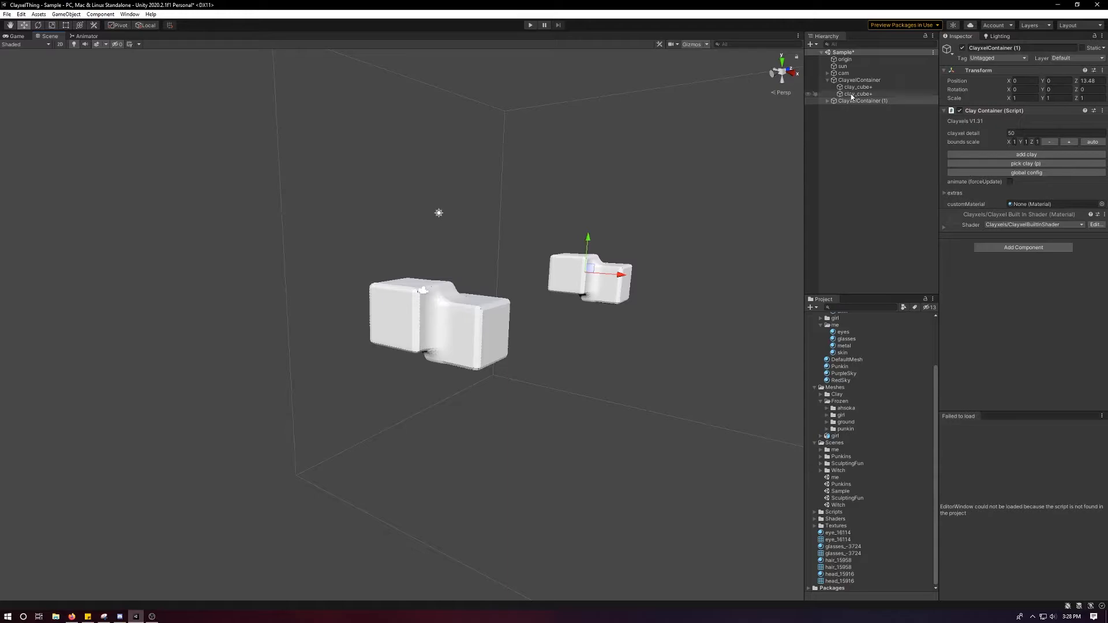
# Raise and enlarge the first clay cube inside the duplicate container.
pyautogui.click(828, 100)
pyautogui.click(858, 107)
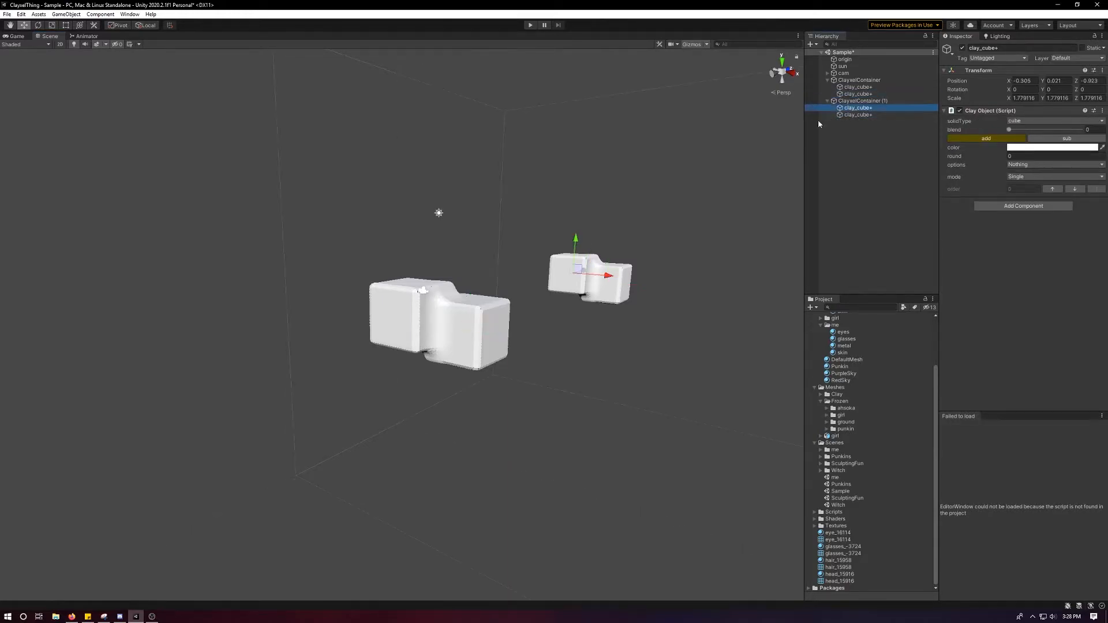
pyautogui.moveTo(580, 274); pyautogui.dragTo(580, 235)
pyautogui.press('r')
pyautogui.press('w')
pyautogui.click(580, 235)
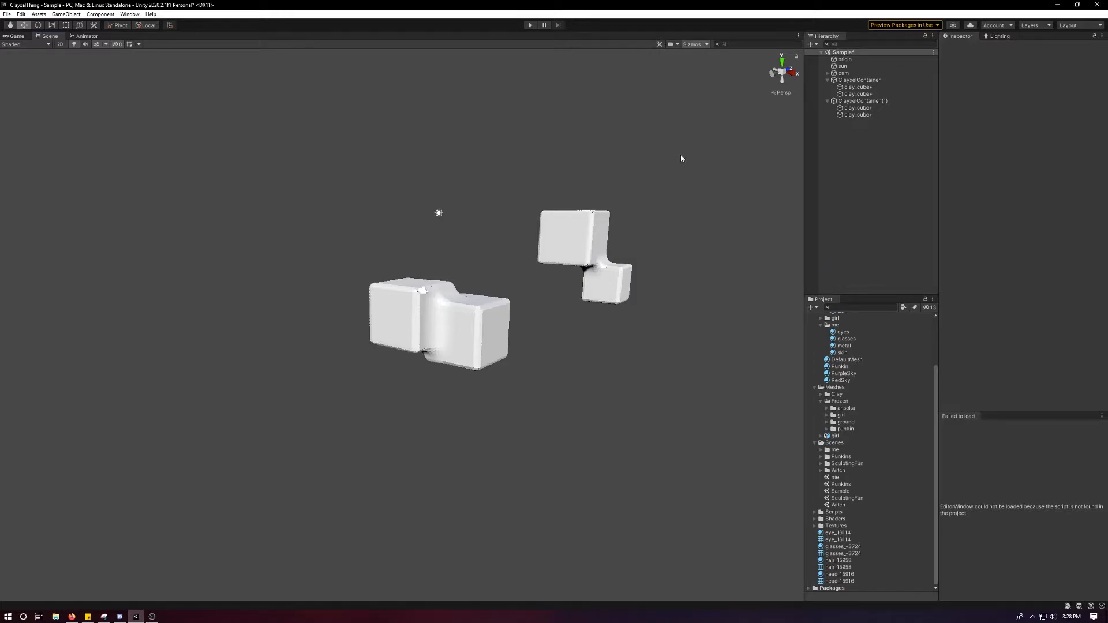
# Delete the duplicate ClayxelContainer.
pyautogui.moveTo(660, 189)
pyautogui.keyDown('alt'); pyautogui.mouseDown()
pyautogui.moveTo(656, 178)
pyautogui.moveTo(683, 154)
pyautogui.moveTo(662, 173)
pyautogui.mouseUp(); pyautogui.keyUp('alt')
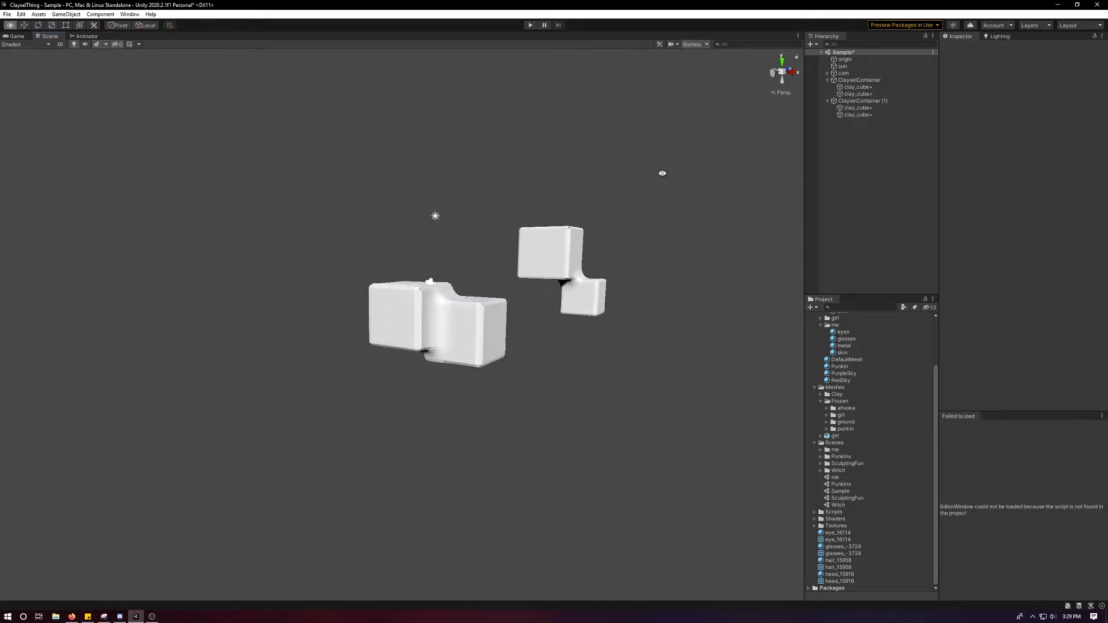
pyautogui.click(842, 101)
pyautogui.press('Delete')
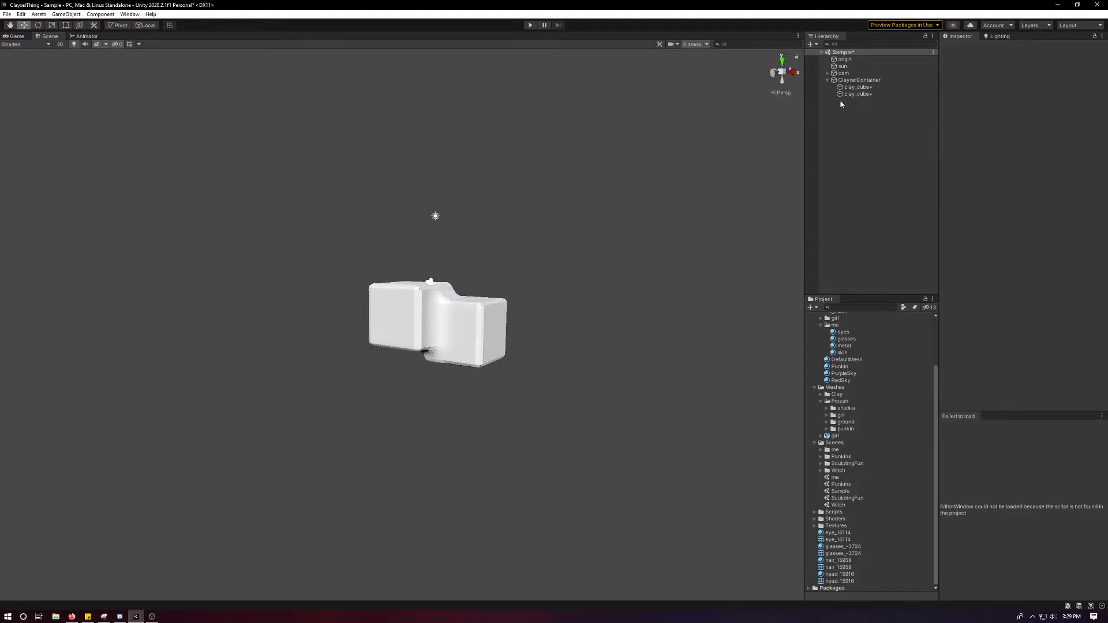
# Try another position and blend on the second clay cube, and switch the transform handles to global orientation.
pyautogui.click(865, 94)
pyautogui.press('Up')
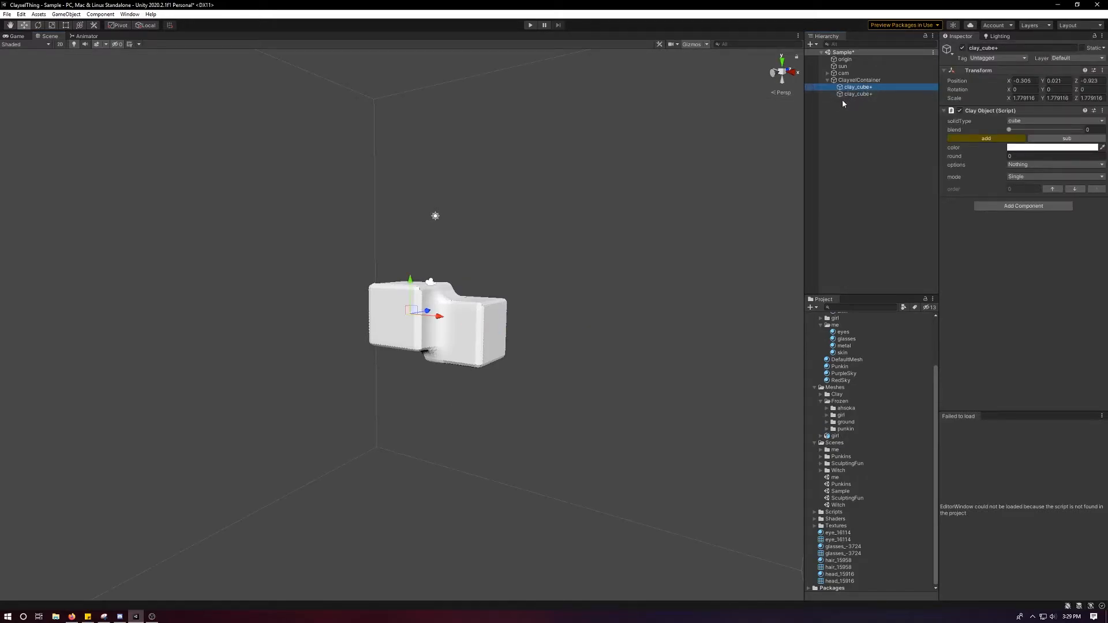
pyautogui.click(848, 95)
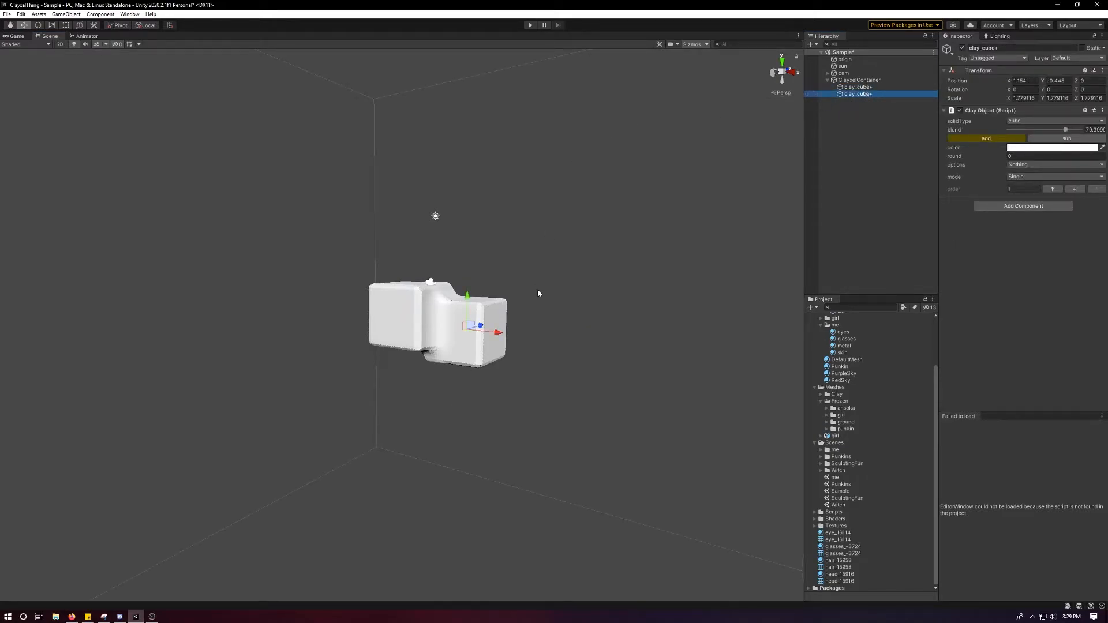
pyautogui.moveTo(469, 326); pyautogui.dragTo(473, 336)
pyautogui.moveTo(1066, 129); pyautogui.dragTo(1081, 131)
pyautogui.press('x')
pyautogui.moveTo(682, 240); pyautogui.dragTo(659, 195)
pyautogui.keyDown('alt'); pyautogui.moveTo(544, 292); pyautogui.dragTo(491, 287); pyautogui.keyUp('alt')
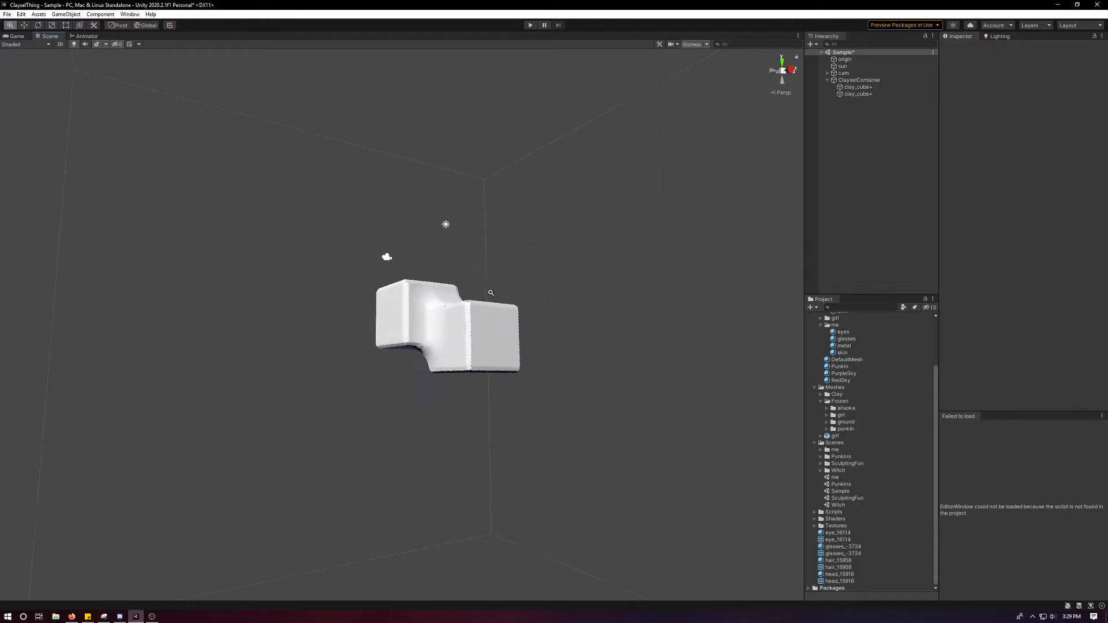
pyautogui.keyDown('alt'); pyautogui.moveTo(491, 287); pyautogui.dragTo(514, 372, button='right'); pyautogui.keyUp('alt')
pyautogui.keyDown('alt'); pyautogui.moveTo(515, 371); pyautogui.dragTo(628, 332); pyautogui.keyUp('alt')
# Remove both clay cubes from the ClayxelContainer and select the empty container.
pyautogui.hotkey('ctrl', 'z')
pyautogui.hotkey('ctrl', 'z')
pyautogui.hotkey('ctrl', 'z')
pyautogui.hotkey('ctrl', 'z')
pyautogui.hotkey('ctrl', 'z')
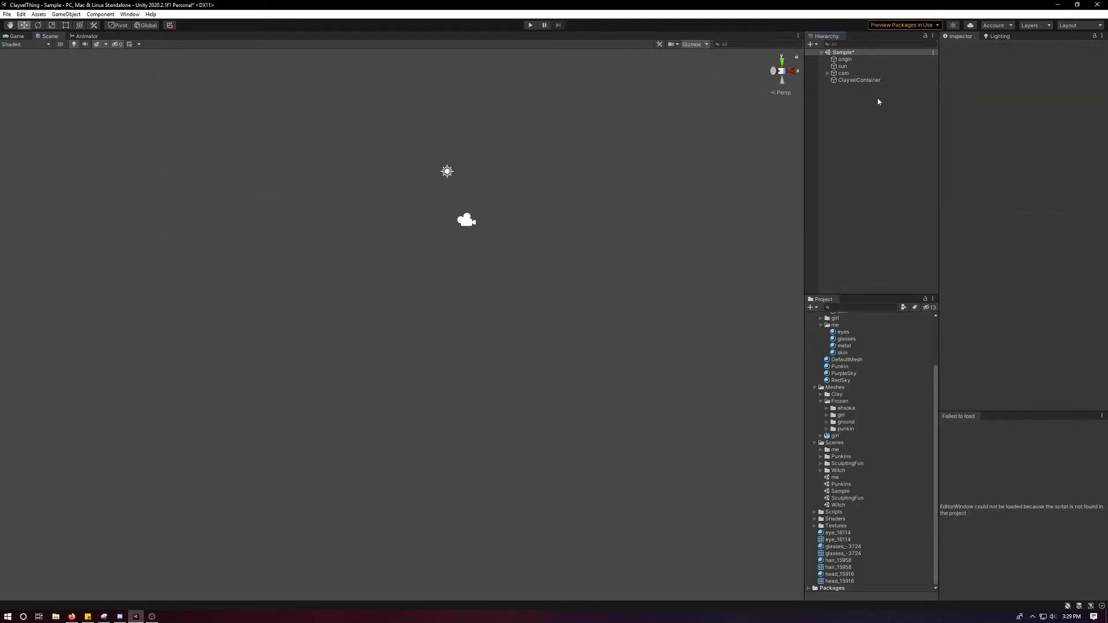
pyautogui.click(866, 80)
pyautogui.keyDown('alt'); pyautogui.moveTo(635, 173); pyautogui.dragTo(519, 265); pyautogui.keyUp('alt')
pyautogui.scroll(-3, 568, 262)
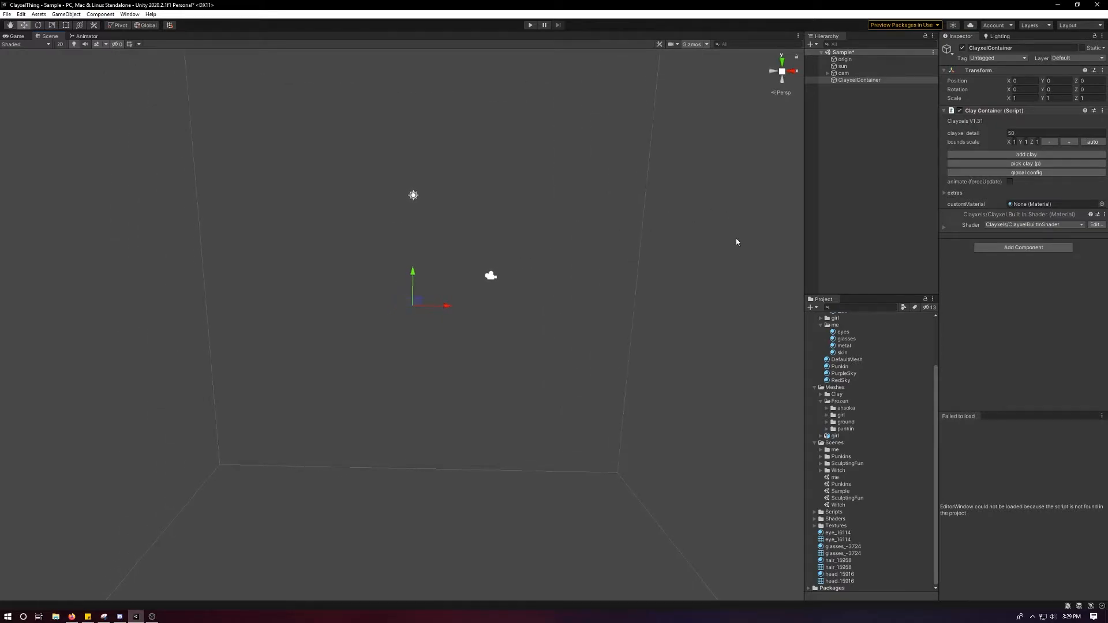
pyautogui.click(863, 81)
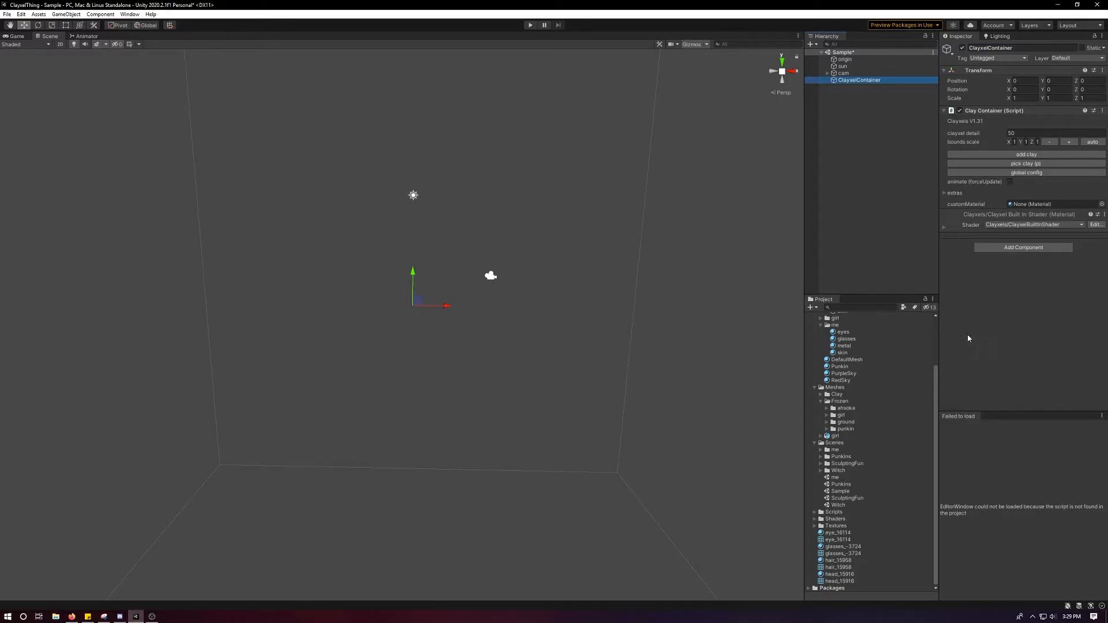
pyautogui.rightClick(855, 81)
pyautogui.click(872, 142)
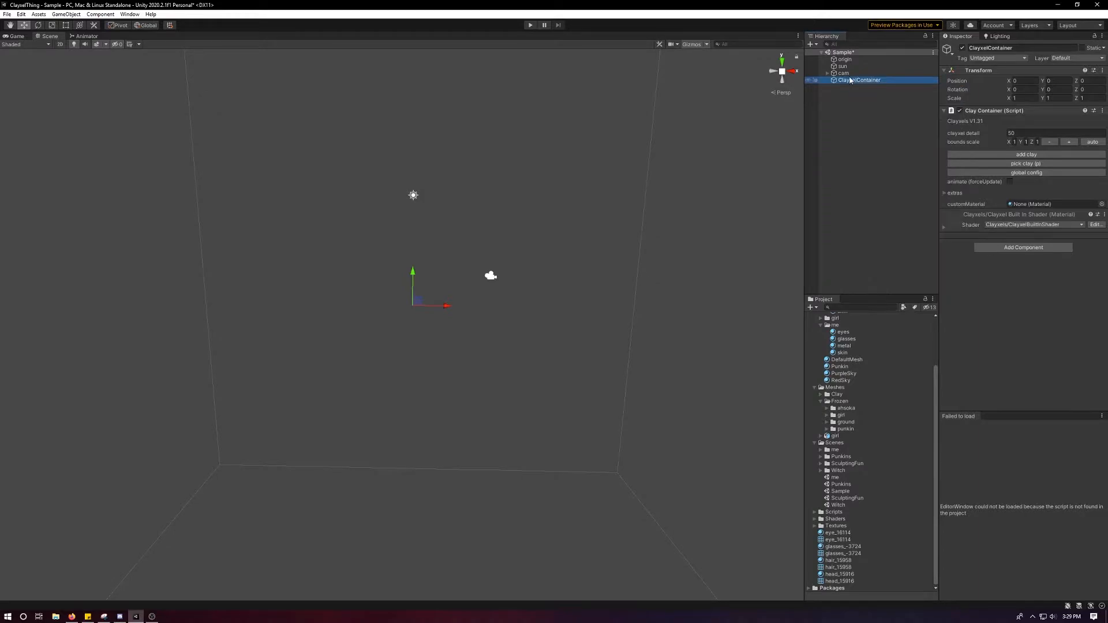
# Add a clay object to the ClayxelContainer and set its solid type to sphere.
pyautogui.click(1024, 156)
pyautogui.click(1028, 122)
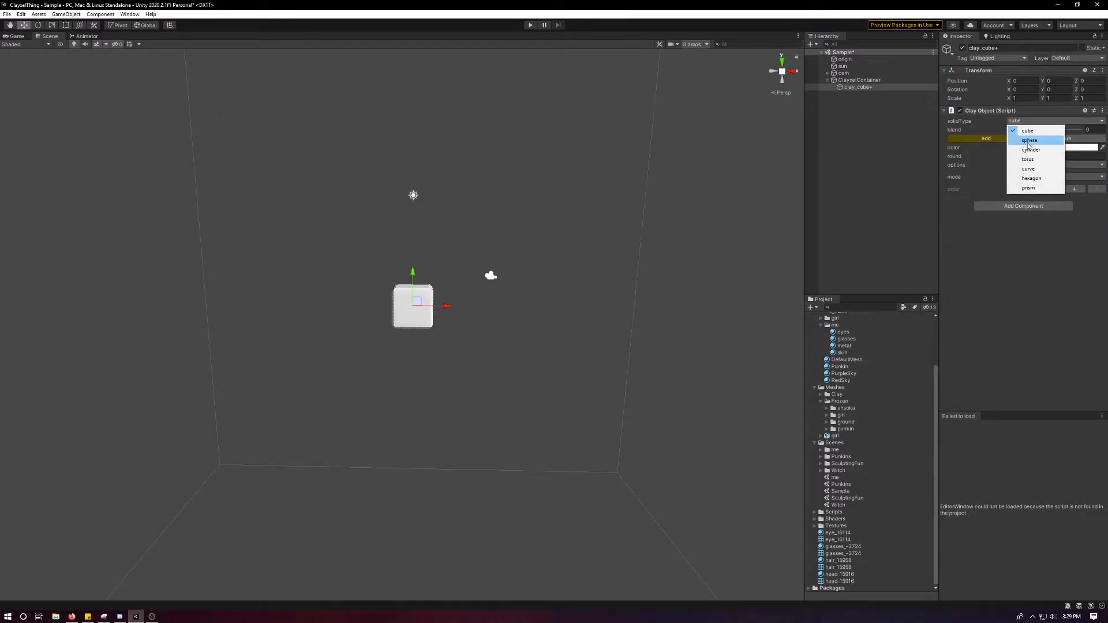
pyautogui.click(1030, 140)
pyautogui.scroll(3, 577, 245)
# Scale the clay sphere up uniformly to about 5.25.
pyautogui.press('r')
pyautogui.moveTo(420, 292); pyautogui.dragTo(639, 267)
pyautogui.scroll(-2, 583, 262)
pyautogui.press('w')
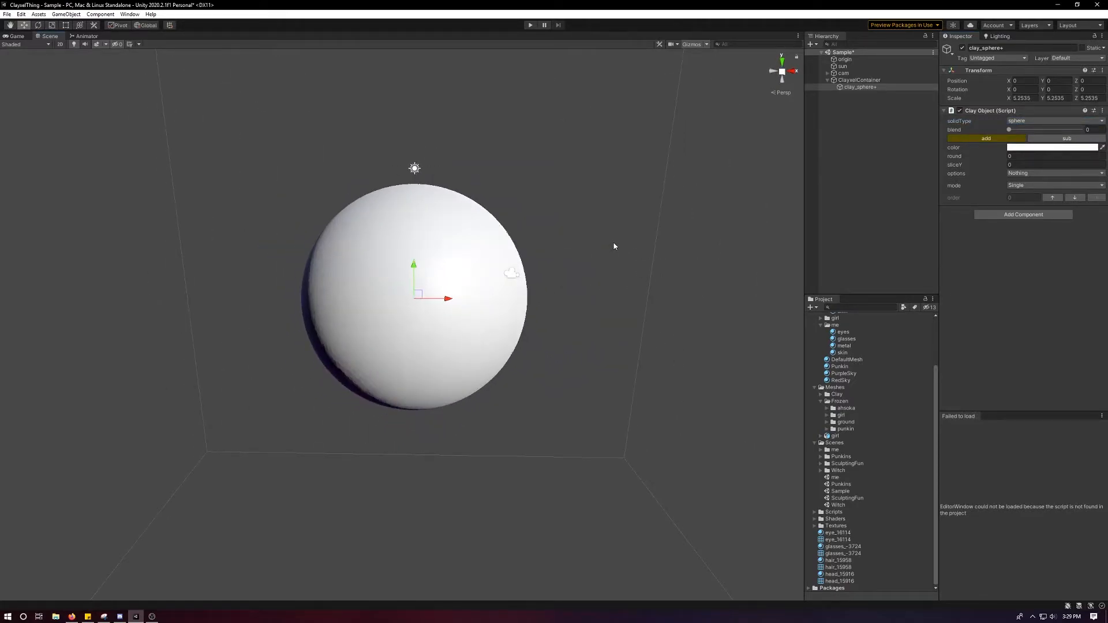
pyautogui.scroll(-4, 648, 269)
pyautogui.scroll(7, 647, 270)
pyautogui.keyDown('alt'); pyautogui.moveTo(655, 275); pyautogui.dragTo(566, 250); pyautogui.keyUp('alt')
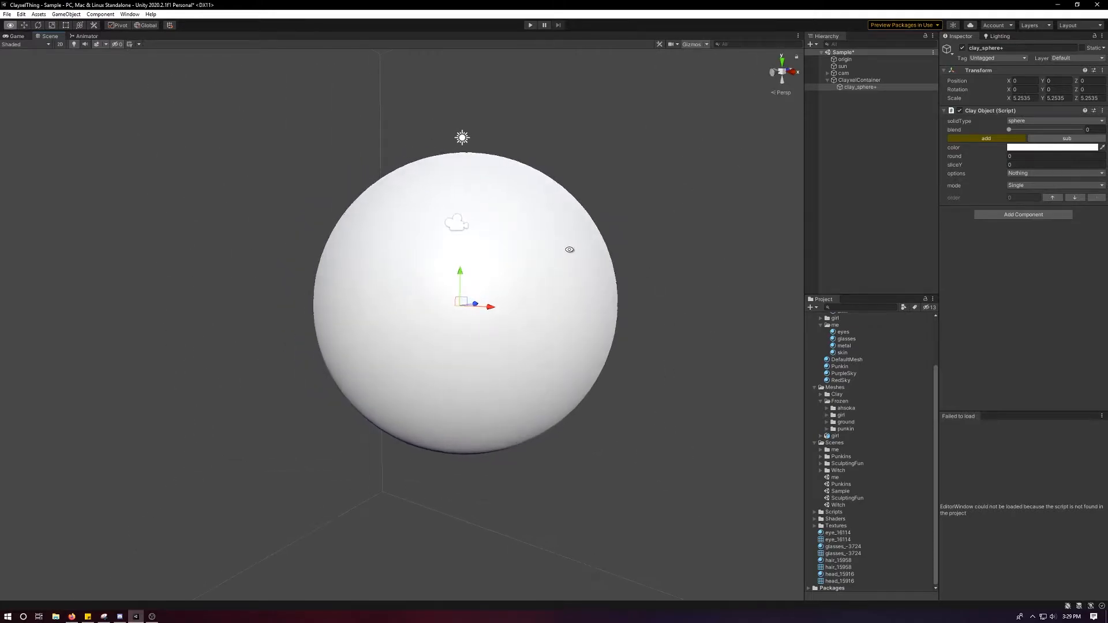
pyautogui.scroll(-3, 575, 289)
pyautogui.keyDown('alt'); pyautogui.moveTo(576, 297); pyautogui.dragTo(502, 321); pyautogui.keyUp('alt')
pyautogui.scroll(-2, 475, 304)
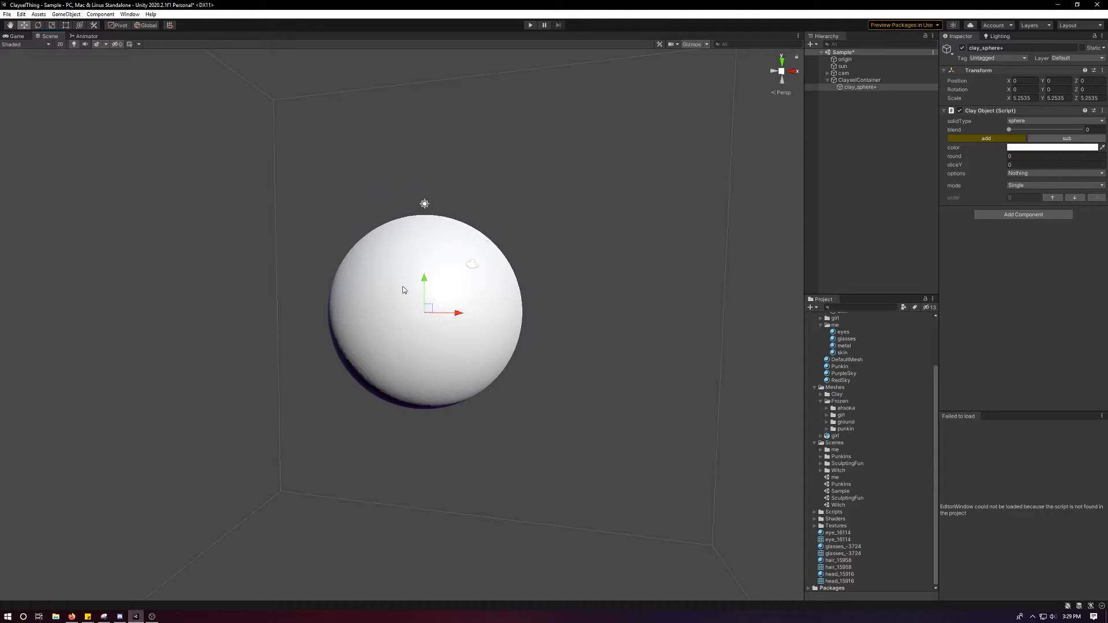
# Duplicate the clay sphere and move the copy down to about Y -1.56.
pyautogui.click(859, 81)
pyautogui.click(859, 88)
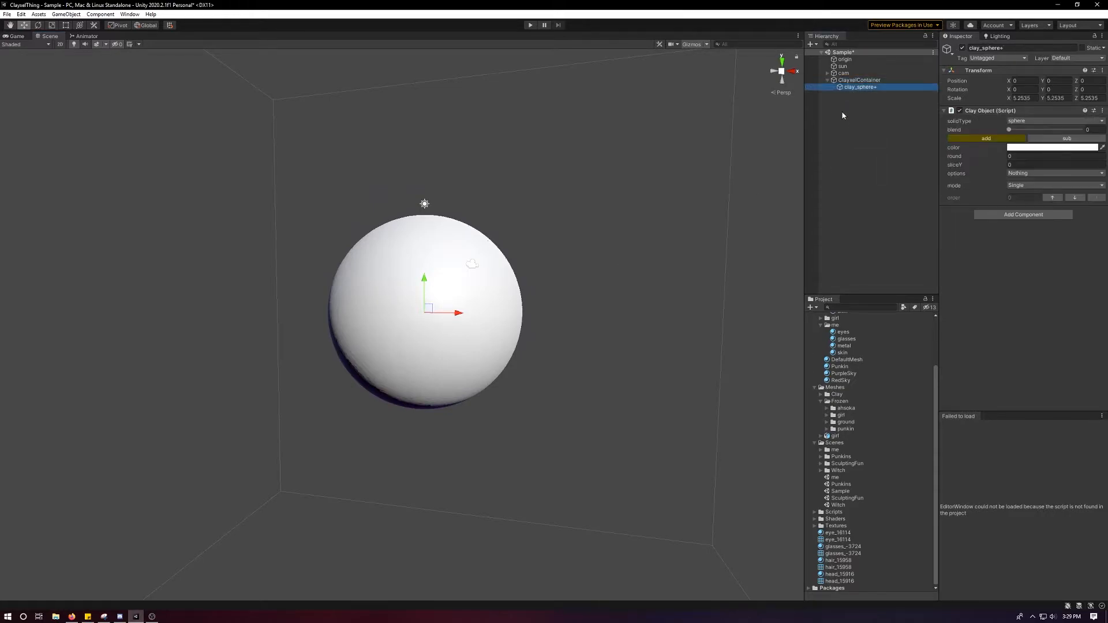
pyautogui.hotkey('ctrl', 'd')
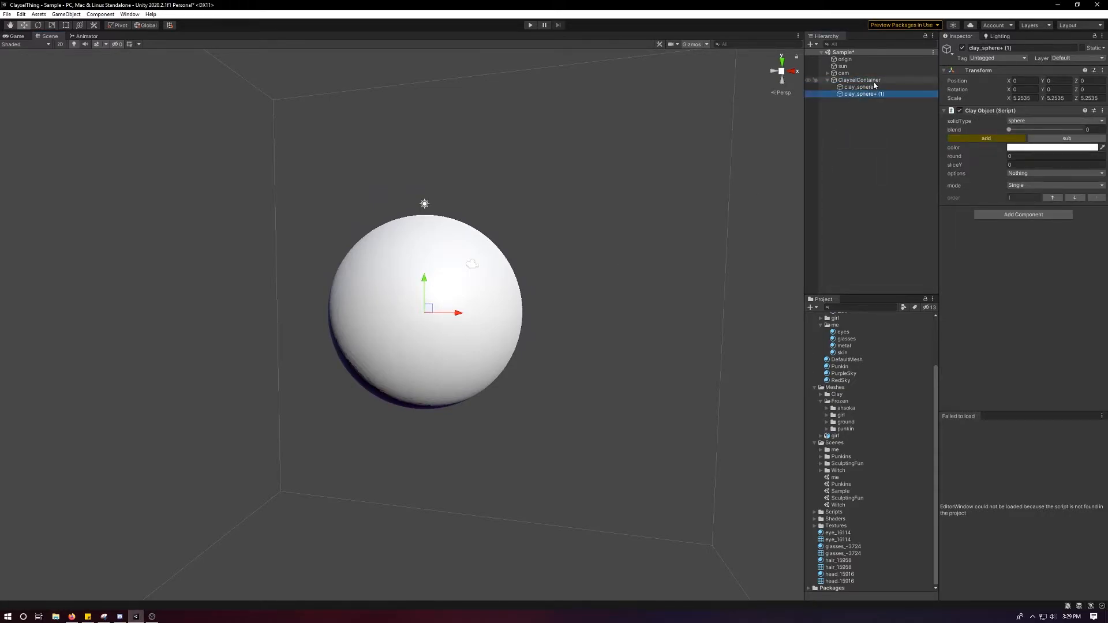
pyautogui.keyDown('alt'); pyautogui.moveTo(549, 237); pyautogui.dragTo(457, 317); pyautogui.keyUp('alt')
pyautogui.hotkey('ctrl', 'z')
pyautogui.keyDown('alt'); pyautogui.moveTo(518, 299); pyautogui.dragTo(521, 334); pyautogui.keyUp('alt')
# Set the lower sphere's blend to about 19.4 and shift it to about Z -0.871.
pyautogui.moveTo(1014, 129)
pyautogui.mouseDown()
pyautogui.moveTo(1039, 132)
pyautogui.moveTo(1024, 134)
pyautogui.mouseUp()
pyautogui.keyDown('alt'); pyautogui.moveTo(652, 200); pyautogui.dragTo(799, 222); pyautogui.keyUp('alt')
pyautogui.scroll(4, 646, 324)
pyautogui.keyDown('alt'); pyautogui.moveTo(514, 318); pyautogui.dragTo(569, 325); pyautogui.keyUp('alt')
pyautogui.scroll(2, 569, 325)
# Scale the lower sphere down uniformly so that it is narrower than the upper sphere.
pyautogui.press('r')
pyautogui.moveTo(442, 340); pyautogui.dragTo(589, 371)
pyautogui.press('w')
pyautogui.press('r')
pyautogui.moveTo(486, 396); pyautogui.dragTo(485, 399)
pyautogui.moveTo(534, 373)
pyautogui.keyDown('alt'); pyautogui.mouseDown()
pyautogui.moveTo(476, 369)
pyautogui.moveTo(532, 379)
pyautogui.mouseUp(); pyautogui.keyUp('alt')
pyautogui.hotkey('ctrl', 'z')
pyautogui.hotkey('ctrl', 'z')
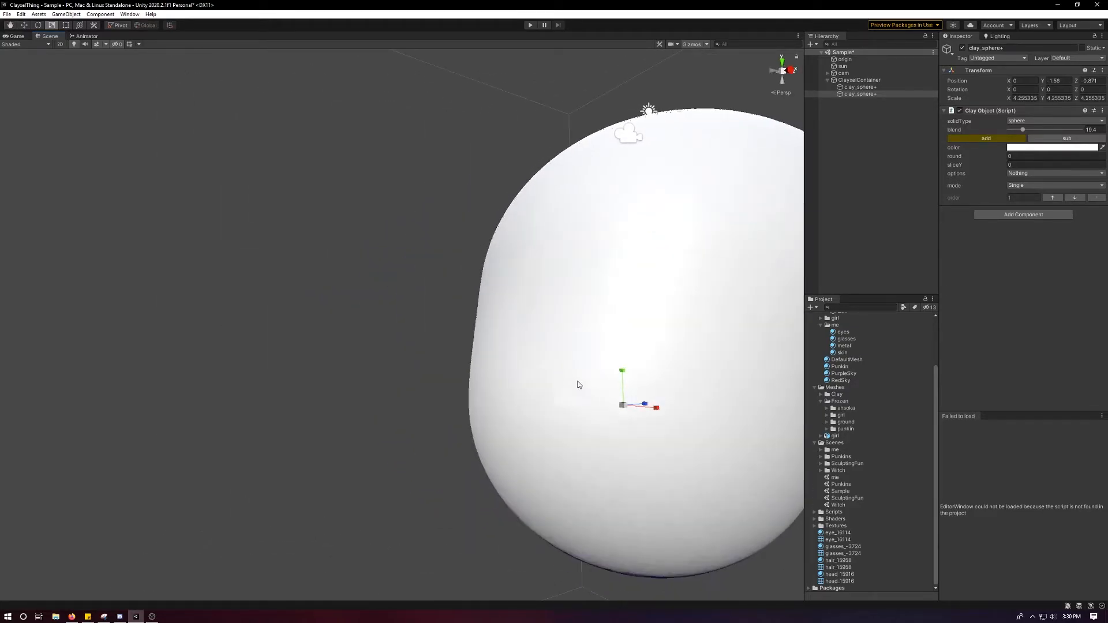
pyautogui.moveTo(623, 404); pyautogui.dragTo(759, 348)
# Add a clay cube scaled uniformly to about 4.2 to the container and place it beside the blended spheres.
pyautogui.click(872, 82)
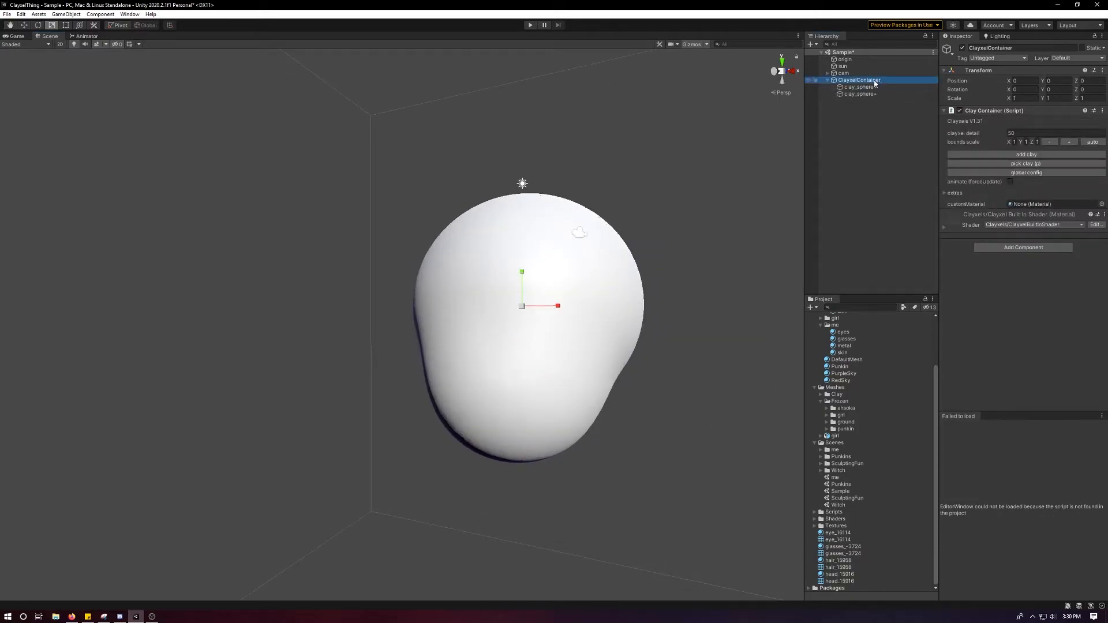
pyautogui.click(987, 154)
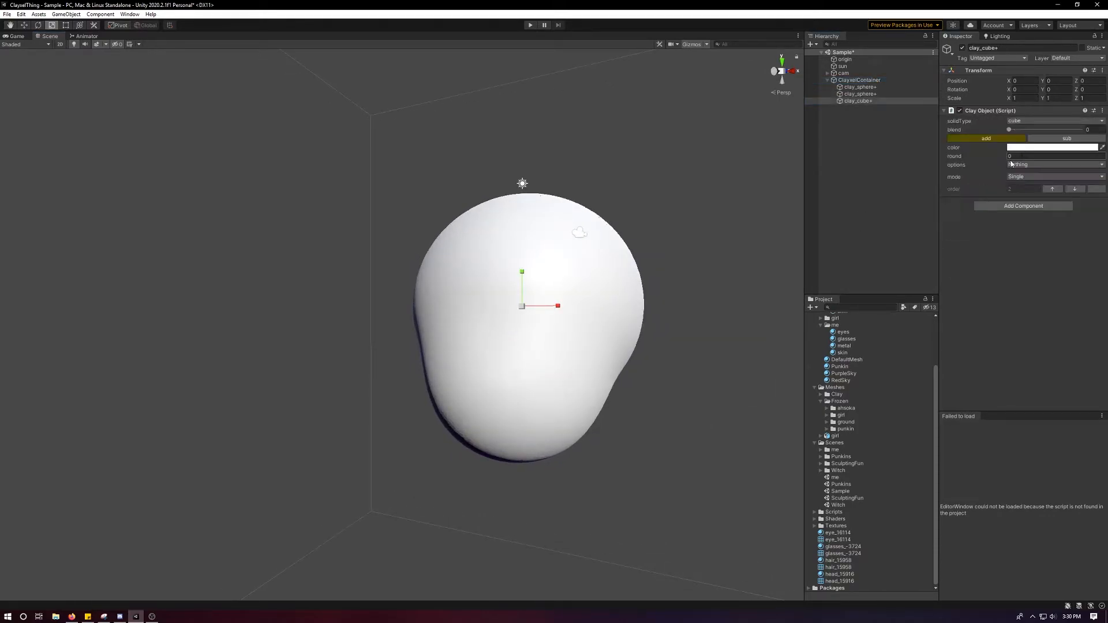
pyautogui.keyDown('alt'); pyautogui.moveTo(561, 297); pyautogui.dragTo(634, 301); pyautogui.keyUp('alt')
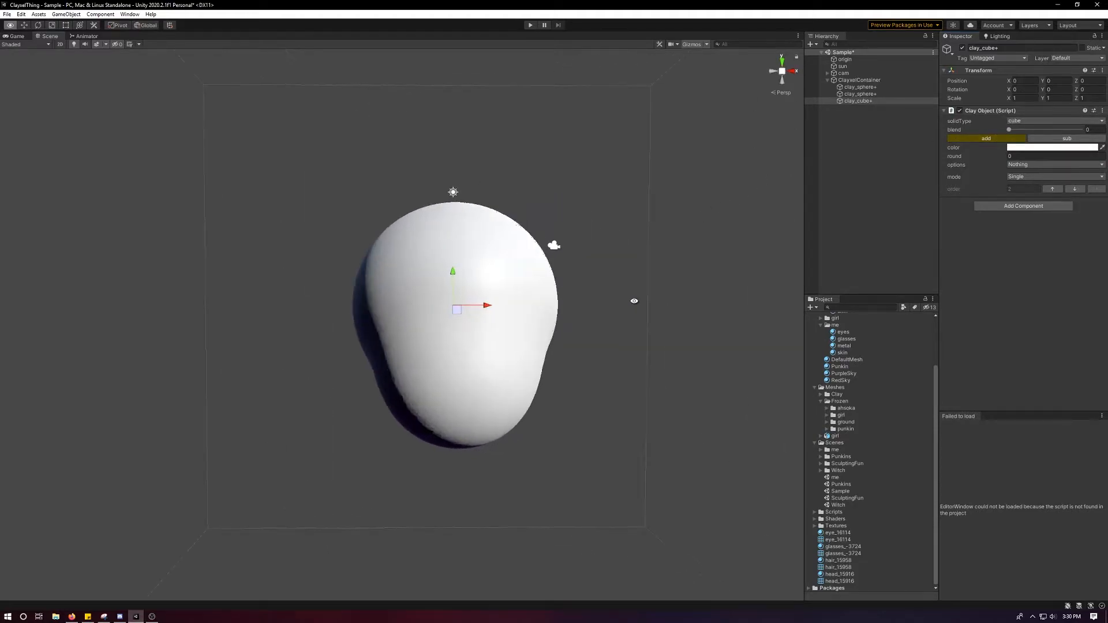
pyautogui.moveTo(485, 311); pyautogui.dragTo(581, 345)
pyautogui.press('r')
pyautogui.press('w')
pyautogui.keyDown('alt'); pyautogui.moveTo(574, 287); pyautogui.dragTo(519, 337); pyautogui.keyUp('alt')
pyautogui.press('w')
# Make the clay cube subtractive (sub) at about X 5.27 and set its blend to about 94.5.
pyautogui.click(1067, 139)
pyautogui.hotkey('ctrl', 'z')
pyautogui.moveTo(642, 342); pyautogui.dragTo(642, 344)
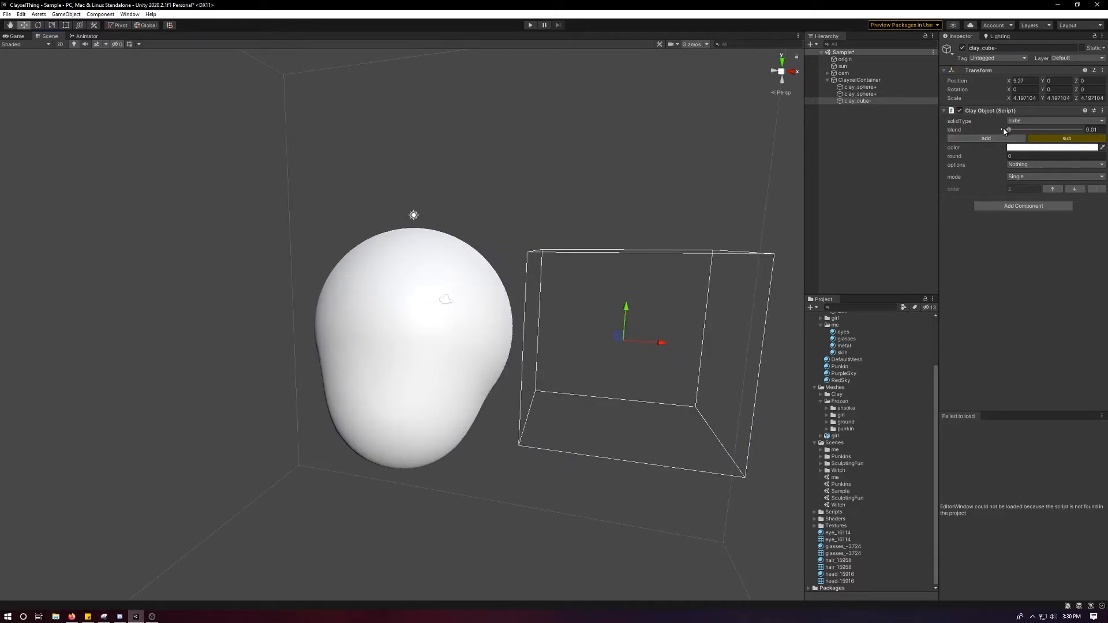
pyautogui.moveTo(1010, 131); pyautogui.dragTo(1079, 137)
pyautogui.moveTo(643, 315); pyautogui.dragTo(501, 240, button='right')
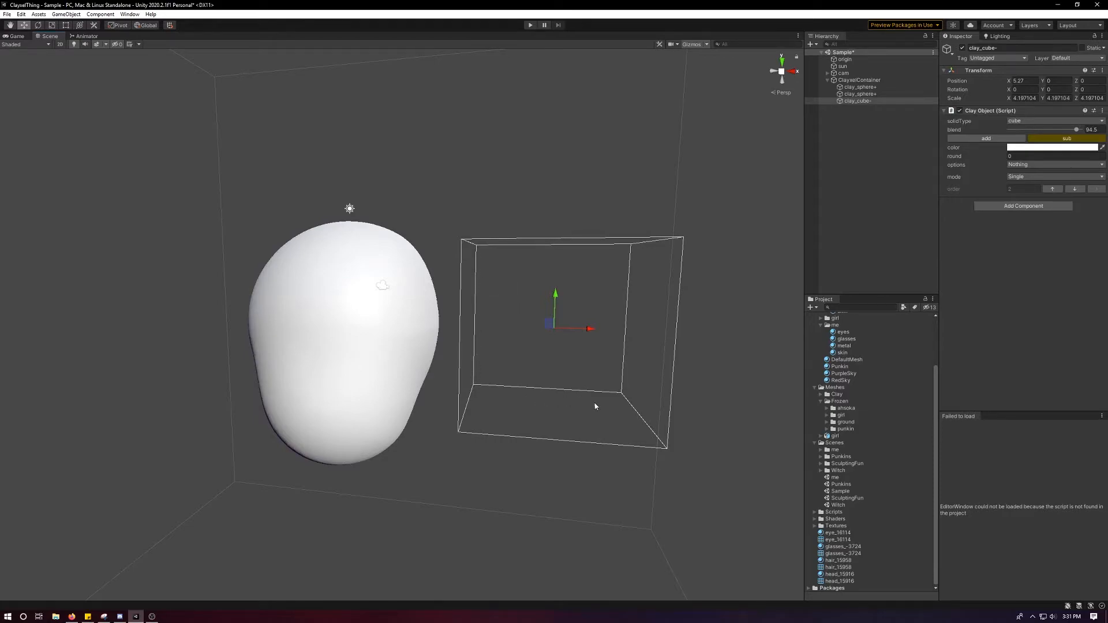
# Try moving the subtractive cube into the head to about X 1.22 with its blend at 100, and undo both changes.
pyautogui.moveTo(568, 333); pyautogui.dragTo(435, 325)
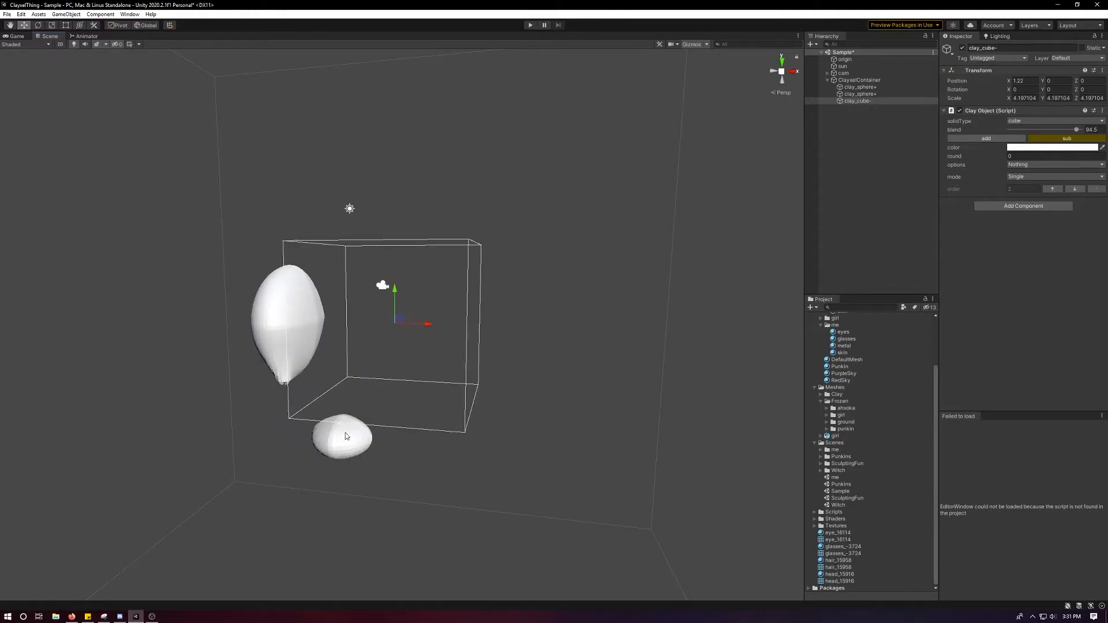
pyautogui.keyDown('alt'); pyautogui.moveTo(360, 281); pyautogui.dragTo(413, 327, button='middle'); pyautogui.keyUp('alt')
pyautogui.keyDown('alt'); pyautogui.moveTo(413, 327); pyautogui.dragTo(436, 398); pyautogui.keyUp('alt')
pyautogui.keyDown('alt'); pyautogui.moveTo(437, 399); pyautogui.dragTo(420, 5, button='right'); pyautogui.keyUp('alt')
pyautogui.keyDown('alt'); pyautogui.moveTo(383, 217); pyautogui.dragTo(375, 301); pyautogui.keyUp('alt')
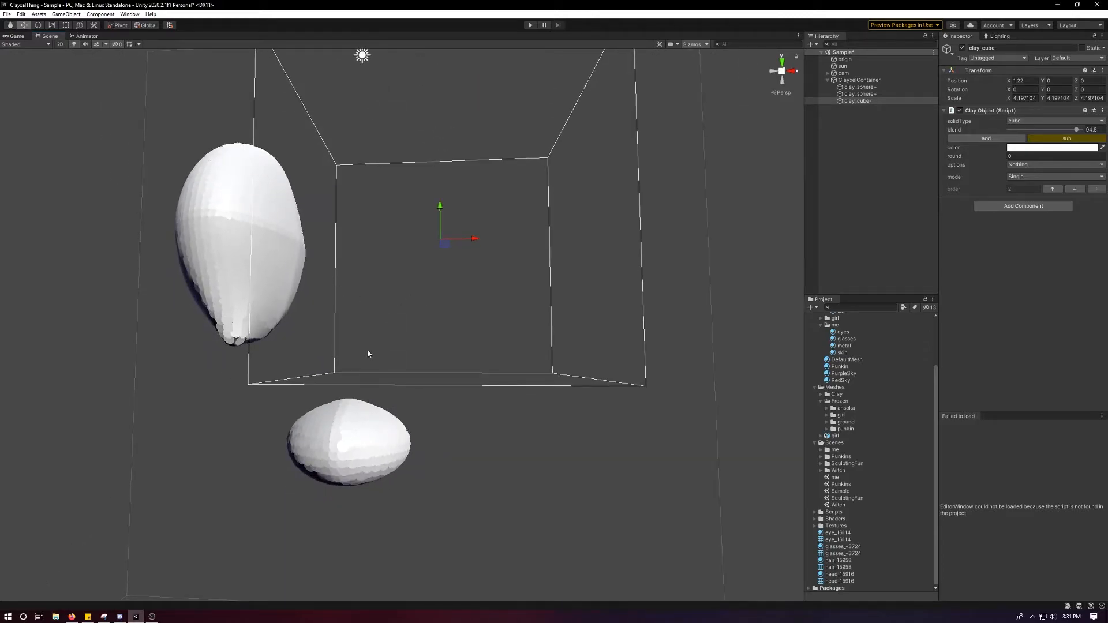
pyautogui.moveTo(1078, 130)
pyautogui.mouseDown()
pyautogui.moveTo(974, 129)
pyautogui.moveTo(1090, 142)
pyautogui.mouseUp()
pyautogui.keyDown('alt'); pyautogui.moveTo(564, 134); pyautogui.dragTo(527, 139); pyautogui.keyUp('alt')
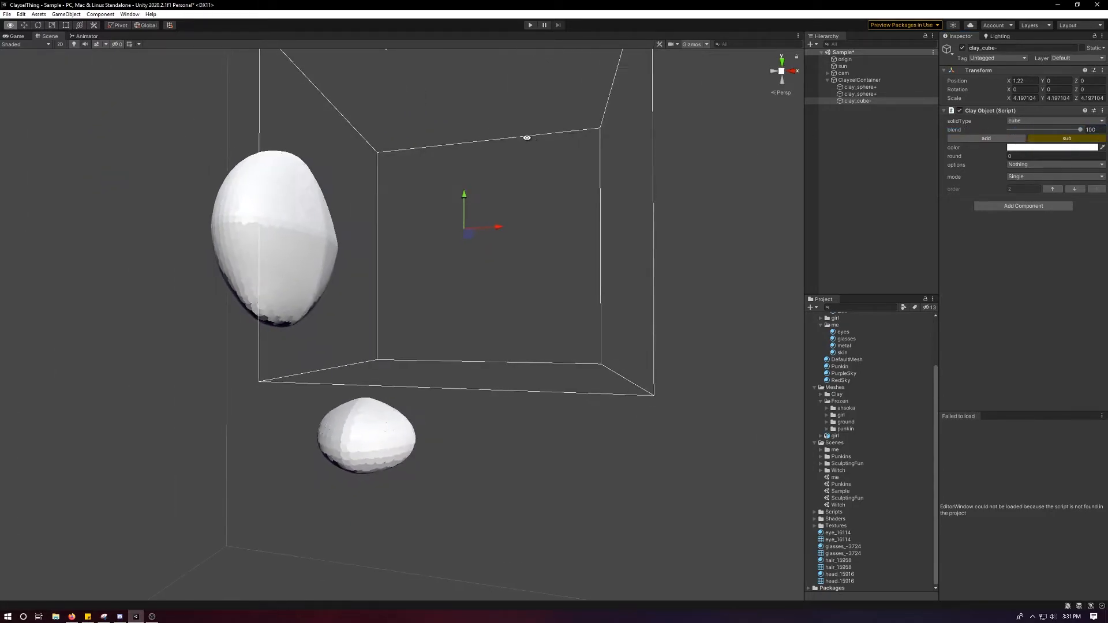
pyautogui.scroll(-4, 529, 140)
pyautogui.hotkey('ctrl', 'z')
pyautogui.hotkey('ctrl', 'z')
pyautogui.hotkey('ctrl', 'z')
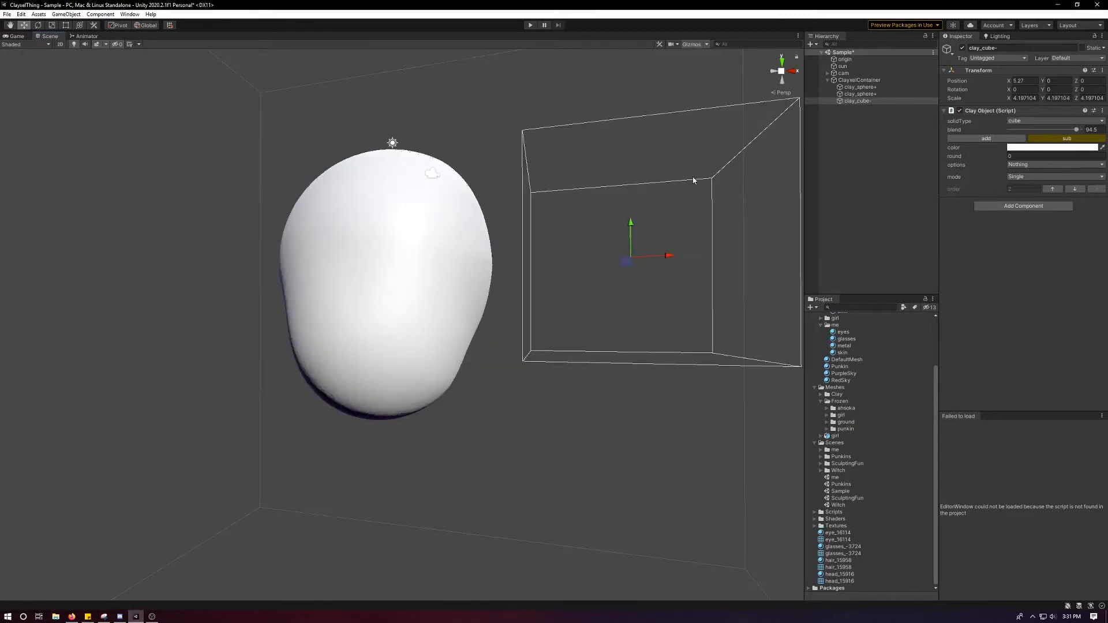
# Set the subtractive cube's blend to 100 and scale it to about 2.73 × 4.89 × 4.89 at about X 4.87.
pyautogui.moveTo(1078, 131); pyautogui.dragTo(1102, 136)
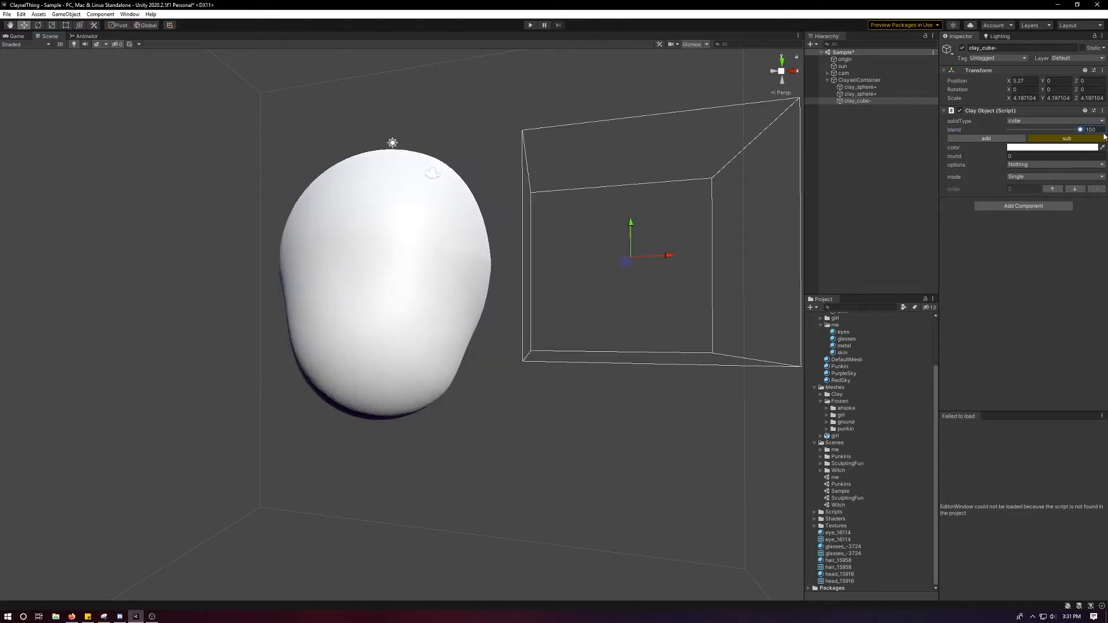
pyautogui.keyDown('alt'); pyautogui.moveTo(667, 161); pyautogui.dragTo(536, 205); pyautogui.keyUp('alt')
pyautogui.scroll(-5, 542, 207)
pyautogui.press('r')
pyautogui.moveTo(580, 292); pyautogui.dragTo(562, 205)
pyautogui.press('w')
pyautogui.hotkey('ctrl', 'z')
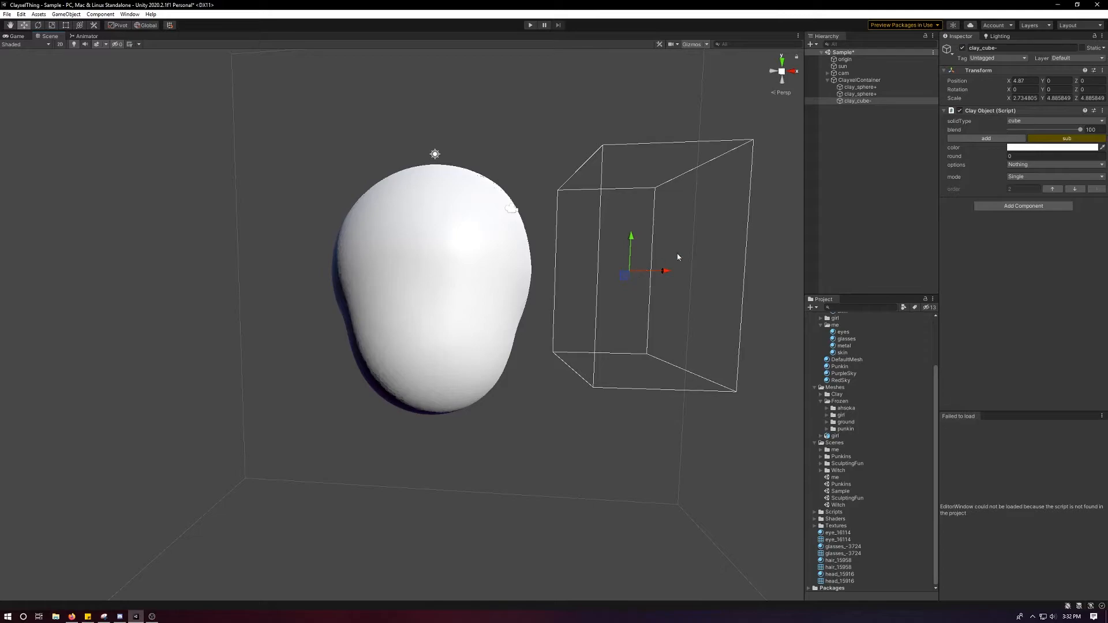
pyautogui.scroll(-1, 687, 233)
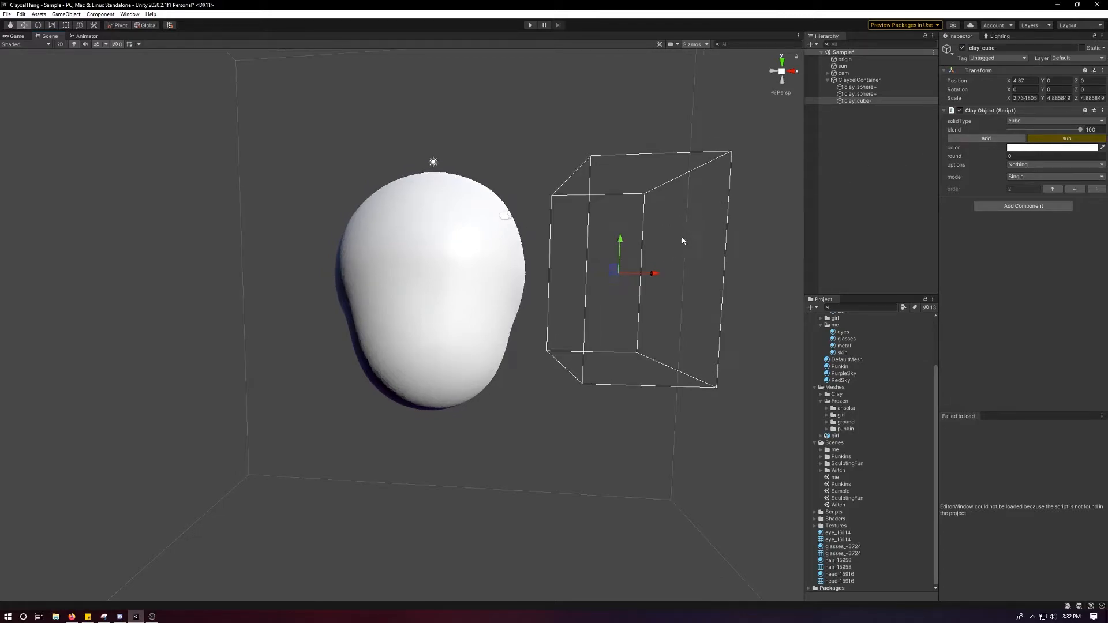
# Lower the subtractive cube to about X 4.6, Y -1.77 and rotate it about 8.7° in Y and -10° in Z.
pyautogui.moveTo(620, 254); pyautogui.dragTo(638, 329)
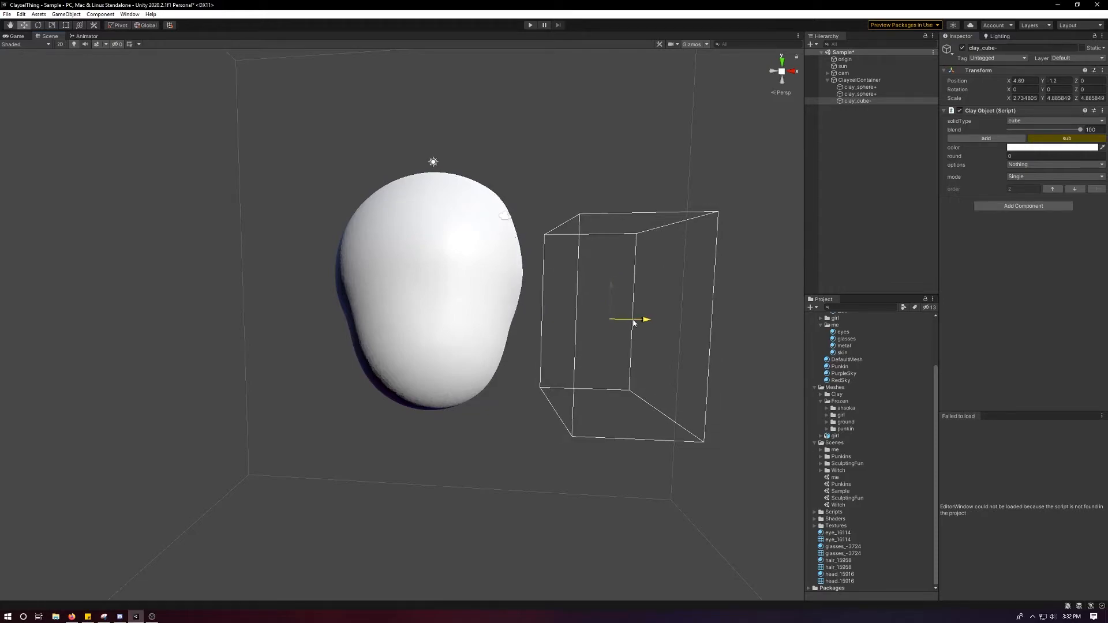
pyautogui.press('e')
pyautogui.moveTo(631, 294); pyautogui.dragTo(622, 322)
pyautogui.press('w')
pyautogui.press('e')
pyautogui.press('w')
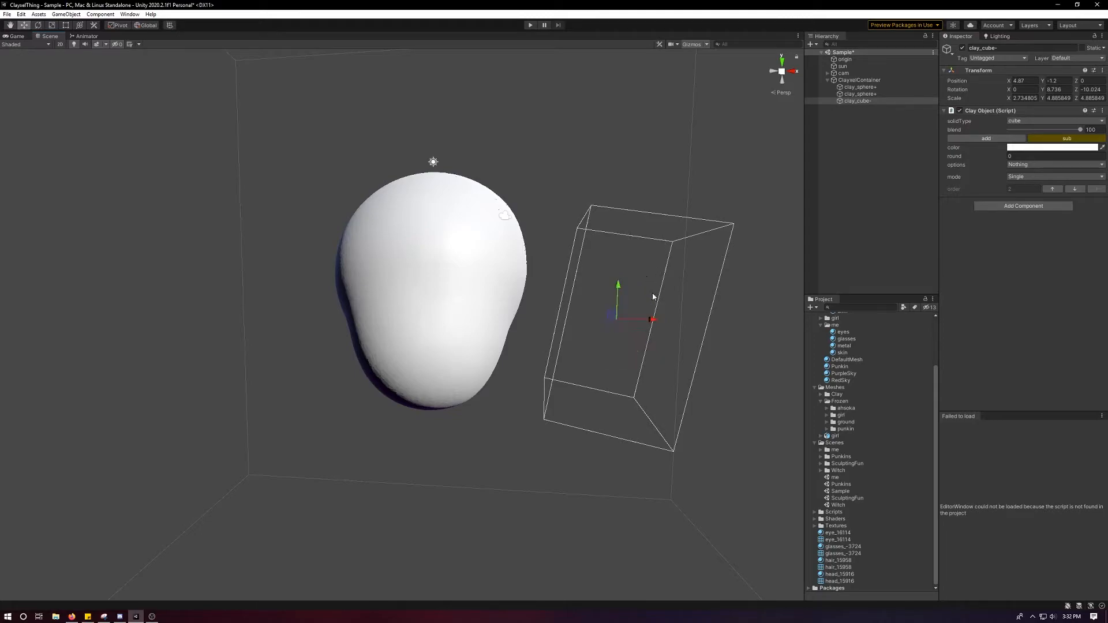
pyautogui.moveTo(612, 314); pyautogui.dragTo(630, 329)
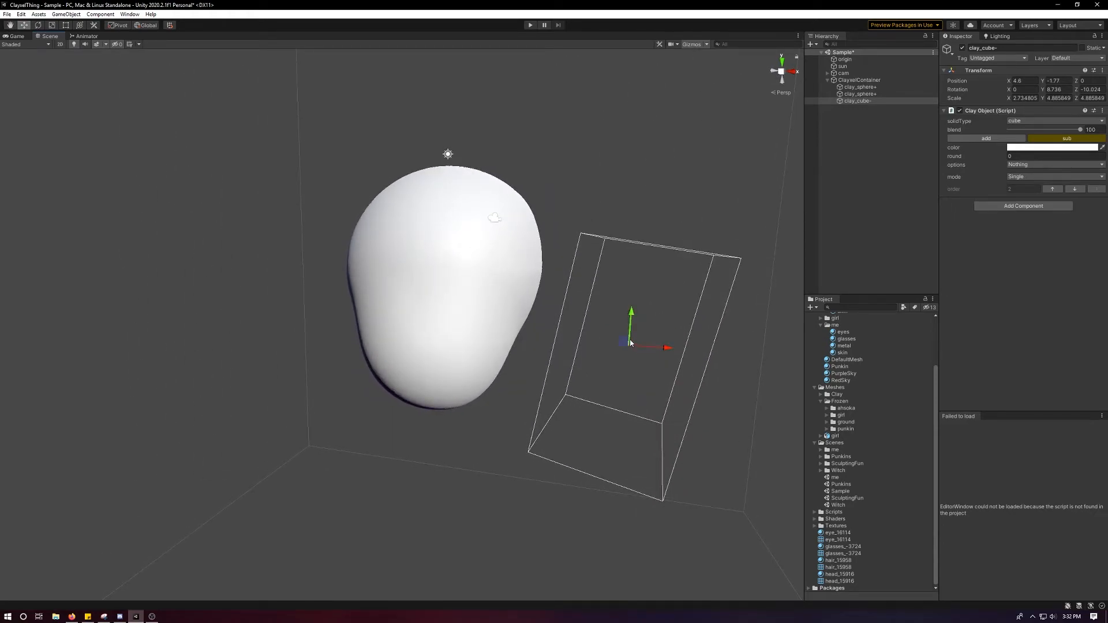
# Duplicate the cube, raise the copy to about X 4.5, Y 1.08 and tilt it to about 9° in Z beside the cranium.
pyautogui.hotkey('ctrl', 'd')
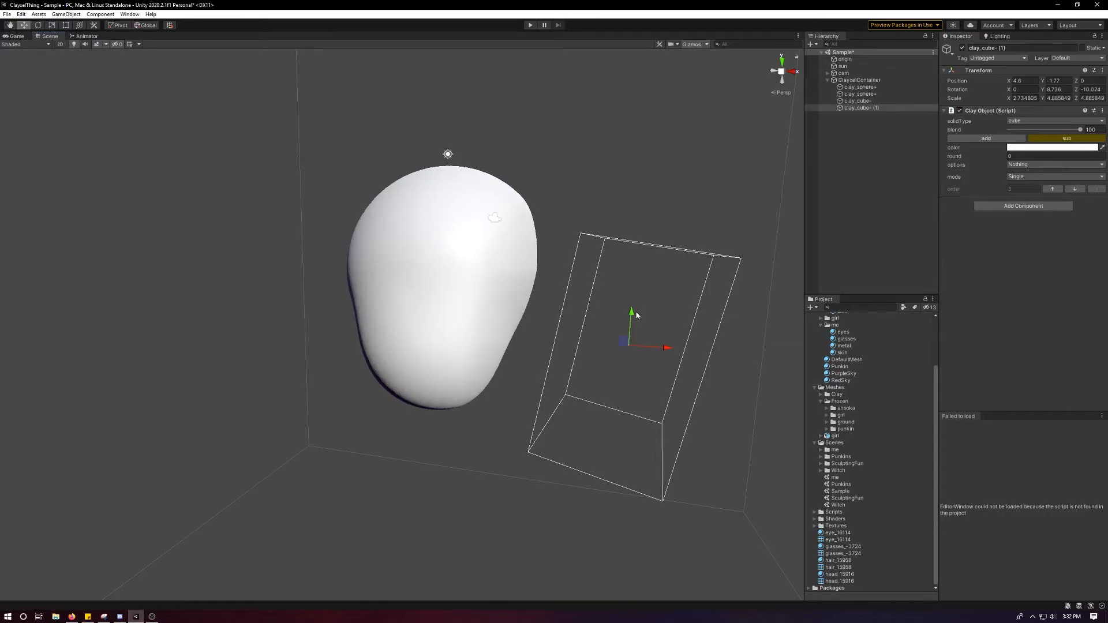
pyautogui.moveTo(634, 318); pyautogui.dragTo(619, 186)
pyautogui.press('e')
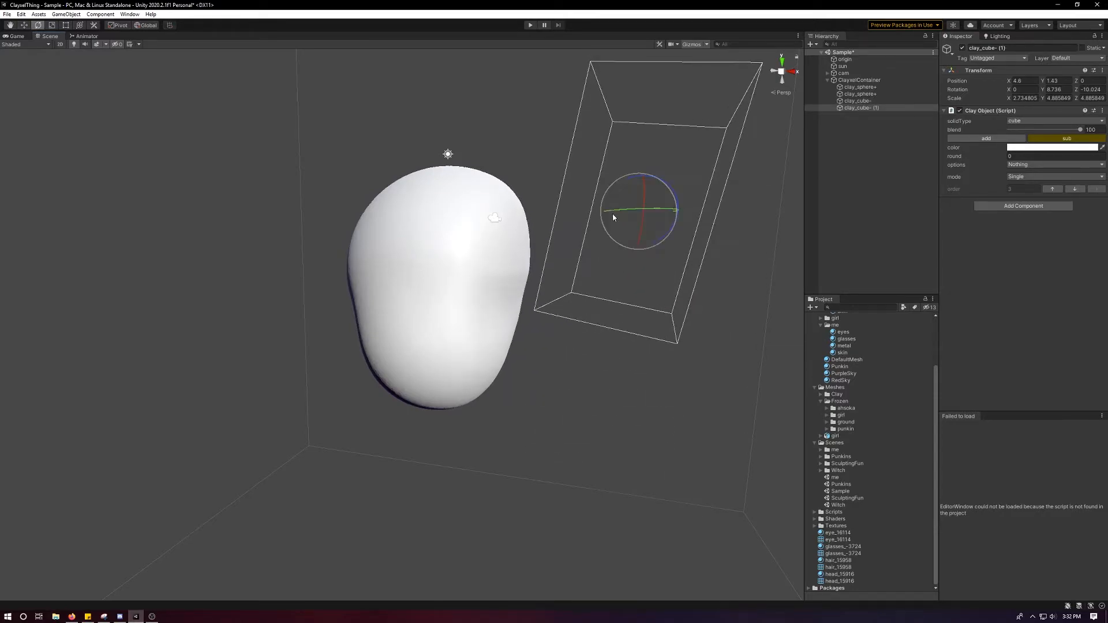
pyautogui.moveTo(665, 237); pyautogui.dragTo(691, 214)
pyautogui.press('w')
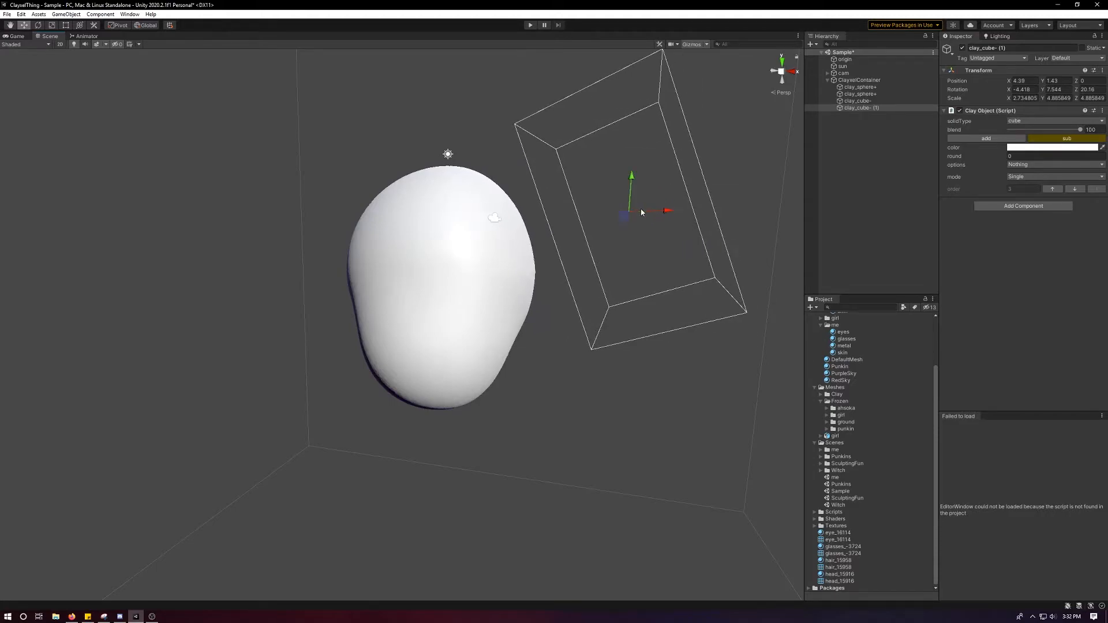
pyautogui.press('e')
pyautogui.moveTo(676, 193); pyautogui.dragTo(678, 218)
pyautogui.press('w')
# Enable the mirrorX option on both subtractive cubes and shift the upper one to about X 4.89.
pyautogui.keyDown('ctrl'); pyautogui.click(857, 100); pyautogui.keyUp('ctrl')
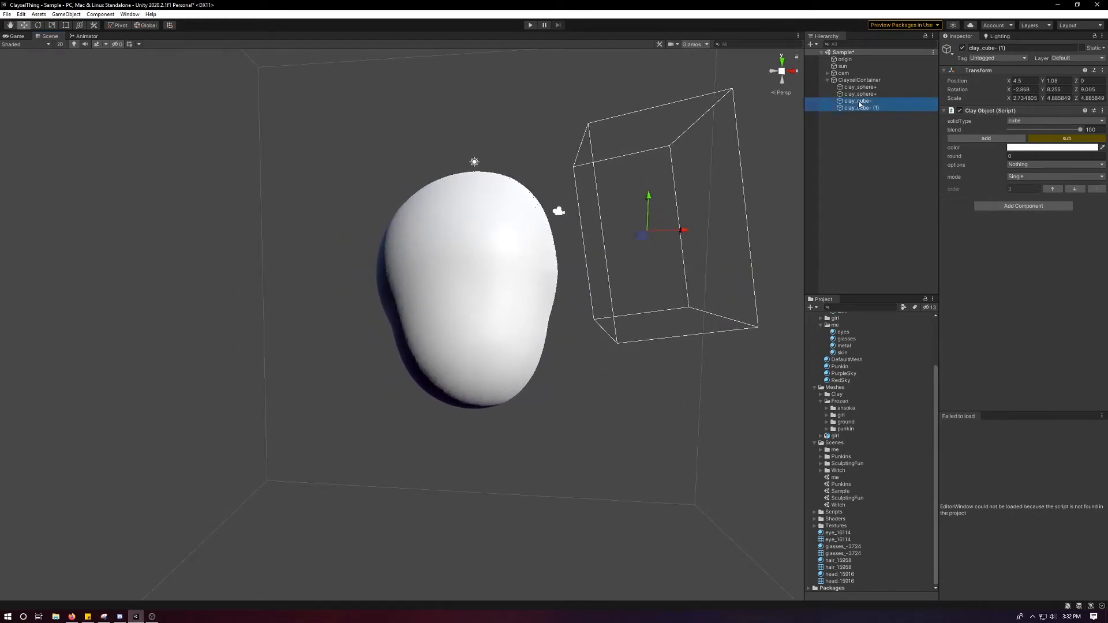
pyautogui.click(1029, 166)
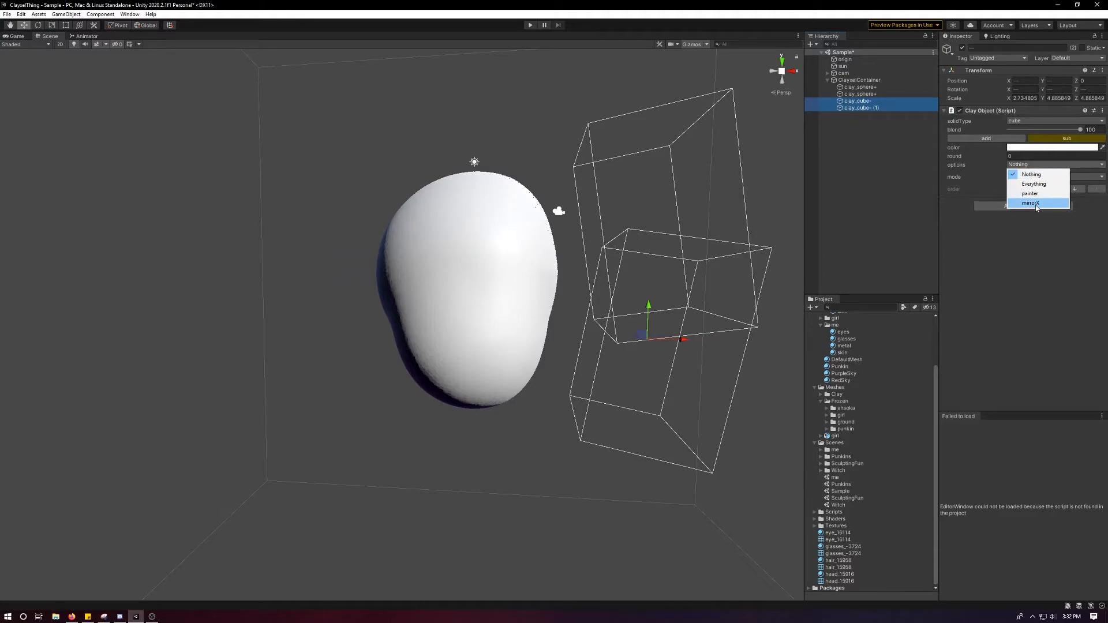
pyautogui.click(1033, 191)
pyautogui.moveTo(648, 222)
pyautogui.keyDown('alt'); pyautogui.mouseDown()
pyautogui.moveTo(532, 217)
pyautogui.moveTo(643, 220)
pyautogui.mouseUp(); pyautogui.keyUp('alt')
pyautogui.click(859, 108)
pyautogui.click(857, 102)
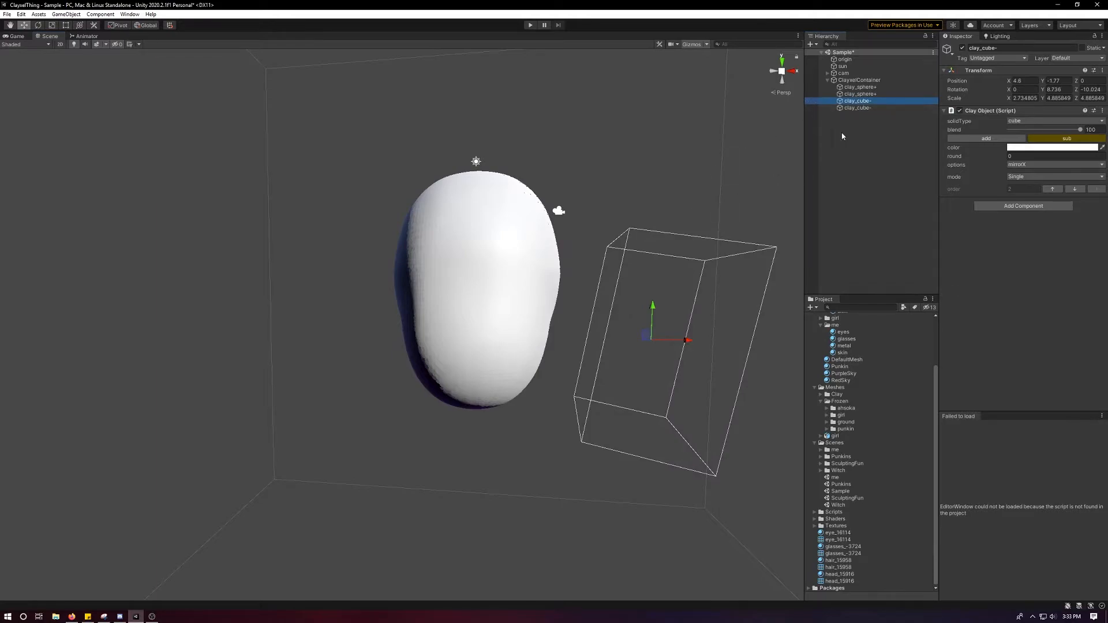
pyautogui.click(879, 107)
pyautogui.moveTo(685, 233); pyautogui.dragTo(479, 299)
# Add a clay object to the ClayxelContainer and set its solid type to curve.
pyautogui.click(858, 80)
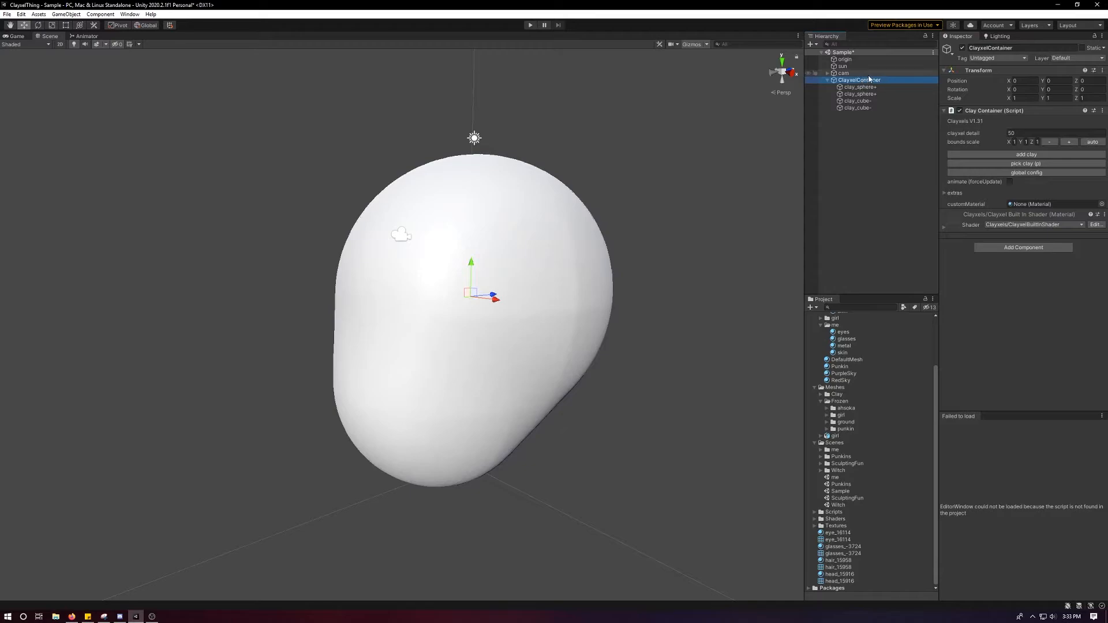
pyautogui.click(1026, 154)
pyautogui.click(1034, 121)
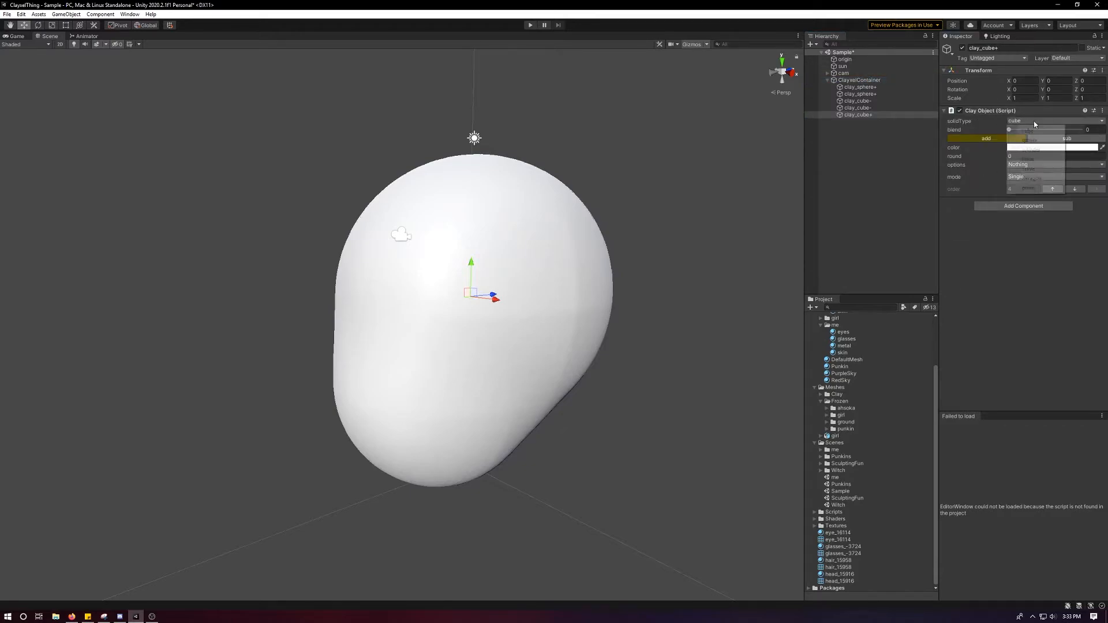
pyautogui.click(1029, 169)
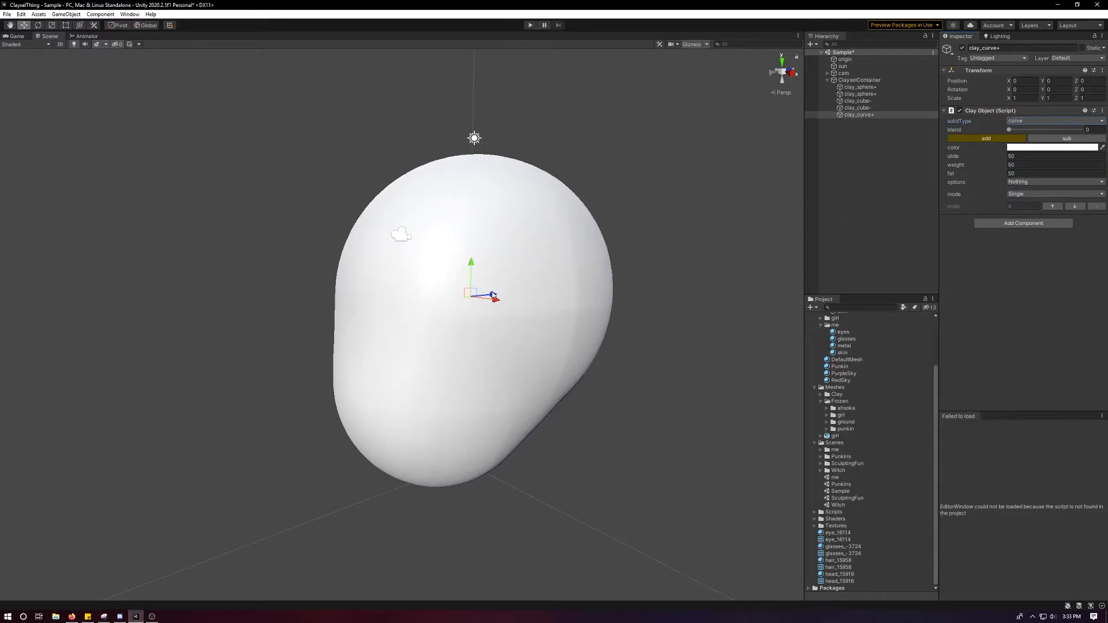
# Place the clay curve in front of the head at about Z -3.77 and scale it to about 2.96 × 1 × 0.53.
pyautogui.moveTo(410, 315)
pyautogui.mouseDown()
pyautogui.moveTo(309, 321)
pyautogui.moveTo(398, 312)
pyautogui.mouseUp()
pyautogui.press('e')
pyautogui.keyDown('alt'); pyautogui.moveTo(462, 273); pyautogui.dragTo(487, 249); pyautogui.keyUp('alt')
pyautogui.press('r')
pyautogui.moveTo(527, 299); pyautogui.dragTo(606, 277)
pyautogui.click(461, 294)
pyautogui.keyDown('alt'); pyautogui.moveTo(722, 316); pyautogui.dragTo(625, 242); pyautogui.keyUp('alt')
pyautogui.click(511, 300)
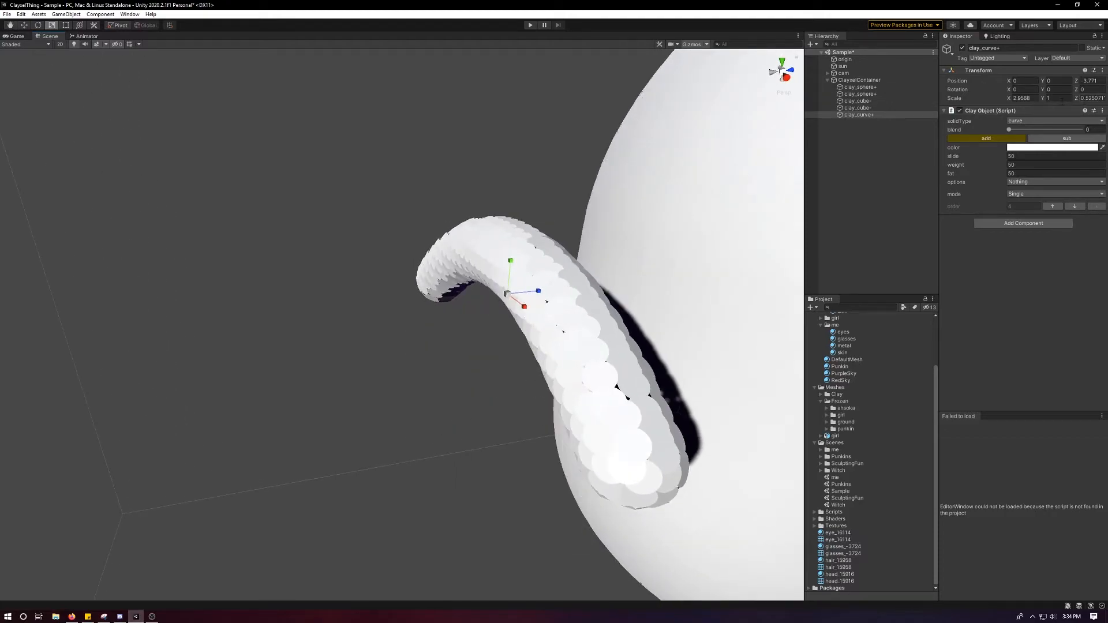
# Thicken the clay curve by setting its fat value to about 90.
pyautogui.keyDown('alt'); pyautogui.moveTo(605, 218); pyautogui.dragTo(817, 171); pyautogui.keyUp('alt')
pyautogui.moveTo(951, 175); pyautogui.dragTo(428, 224)
pyautogui.keyDown('alt'); pyautogui.moveTo(425, 462); pyautogui.dragTo(635, 353); pyautogui.keyUp('alt')
pyautogui.keyDown('alt'); pyautogui.moveTo(359, 325); pyautogui.dragTo(346, 341); pyautogui.keyUp('alt')
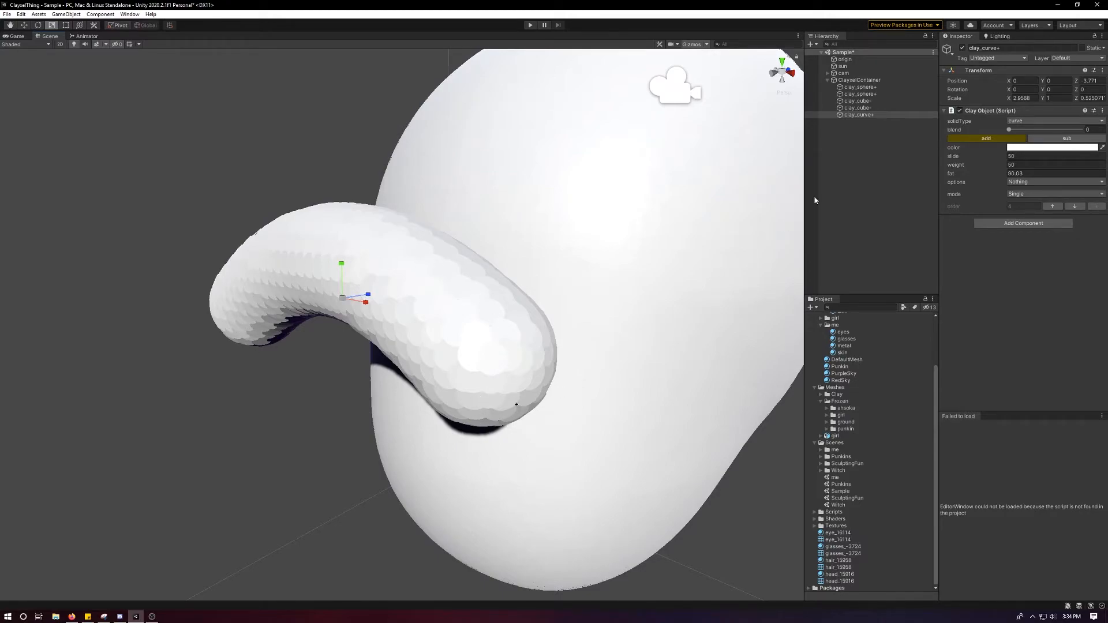
# Try different weight values on the clay curve, such as about 5.4, and reset the weight to 50.
pyautogui.keyDown('alt'); pyautogui.moveTo(575, 238); pyautogui.dragTo(552, 238); pyautogui.keyUp('alt')
pyautogui.moveTo(972, 164); pyautogui.dragTo(1056, 159)
pyautogui.hotkey('ctrl', 'z')
pyautogui.hotkey('ctrl', 'z')
pyautogui.moveTo(958, 165); pyautogui.dragTo(872, 171)
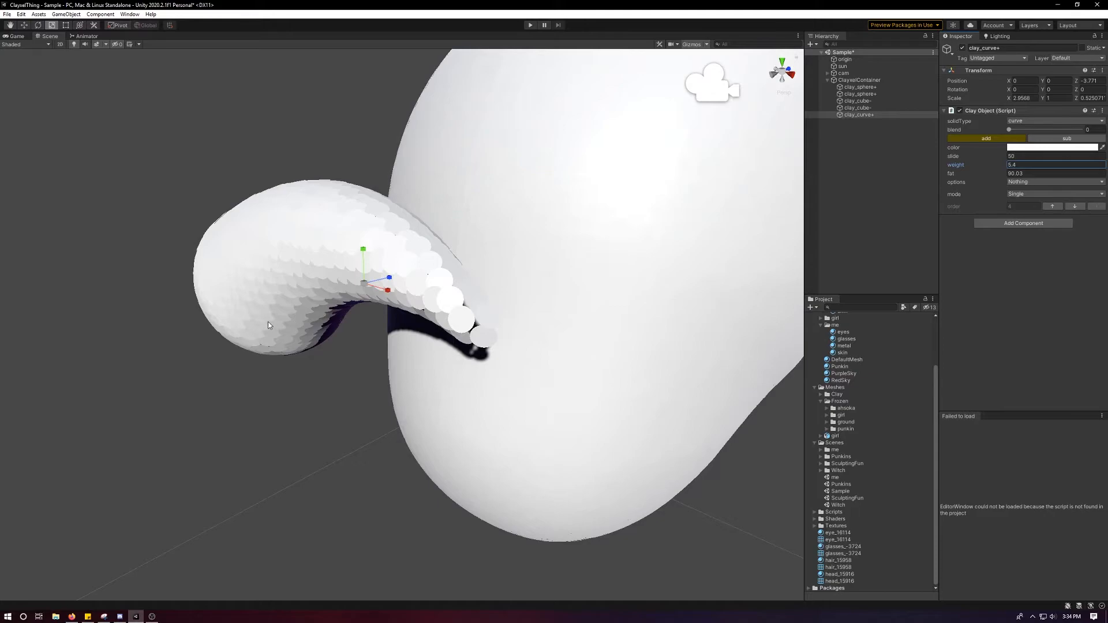
pyautogui.moveTo(985, 167); pyautogui.dragTo(1096, 168)
pyautogui.hotkey('ctrl', 'z')
pyautogui.write('55')
pyautogui.press('BackSpace')
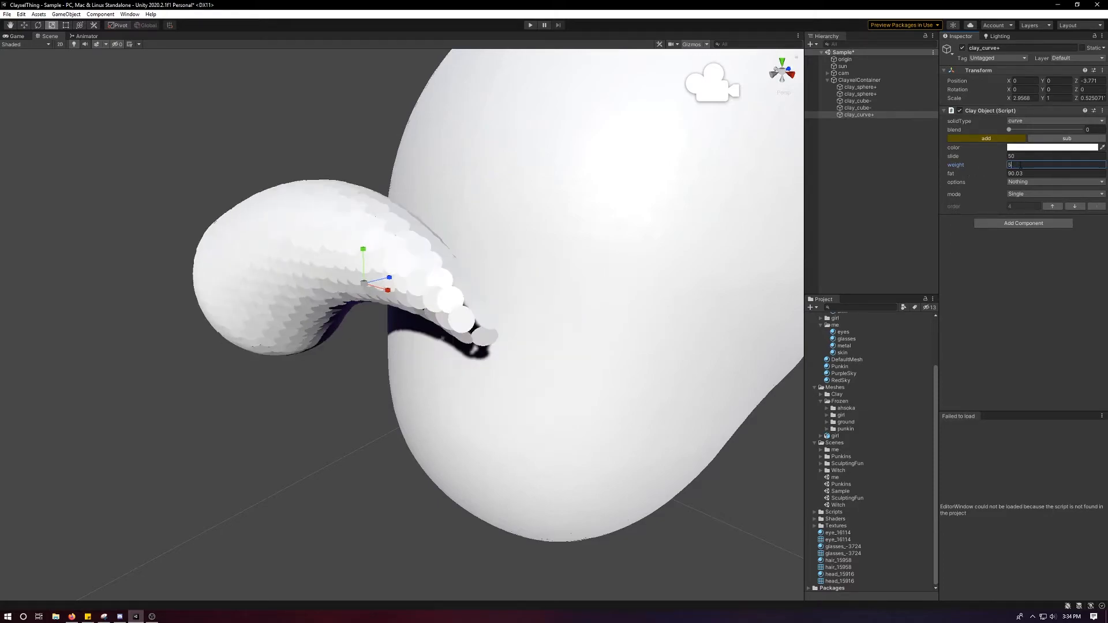
pyautogui.write('0')
# Rotate the clay curve to about -75° in X so that it lies across the face.
pyautogui.scroll(-4, 689, 185)
pyautogui.keyDown('alt'); pyautogui.moveTo(688, 186); pyautogui.dragTo(542, 185); pyautogui.keyUp('alt')
pyautogui.press('e')
pyautogui.moveTo(370, 274); pyautogui.dragTo(615, 278)
pyautogui.press('w')
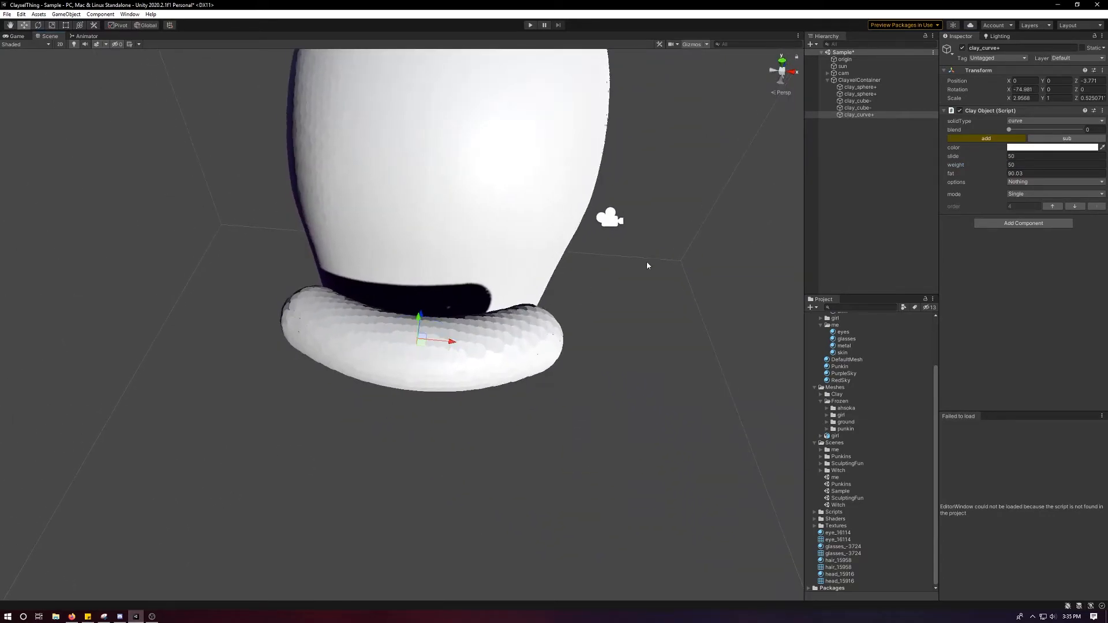
# Make the clay curve subtractive (sub) and push it into the face at about Y -0.19, Z -2.53.
pyautogui.click(1073, 137)
pyautogui.keyDown('alt'); pyautogui.moveTo(722, 151); pyautogui.dragTo(451, 214); pyautogui.keyUp('alt')
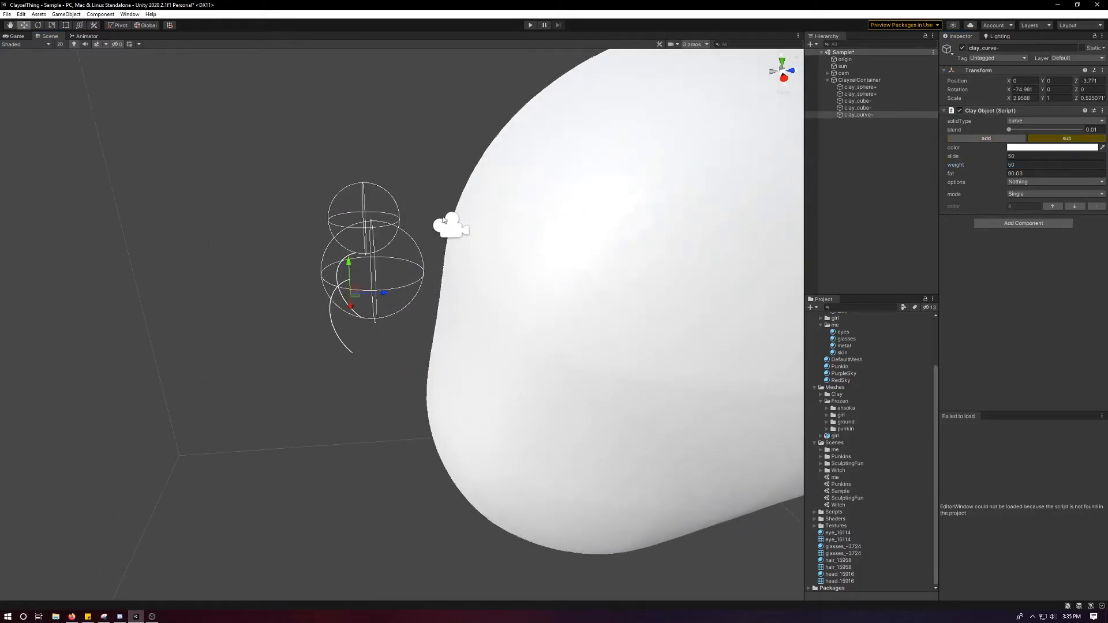
pyautogui.moveTo(384, 293)
pyautogui.mouseDown()
pyautogui.moveTo(481, 281)
pyautogui.moveTo(416, 276)
pyautogui.moveTo(403, 295)
pyautogui.mouseUp()
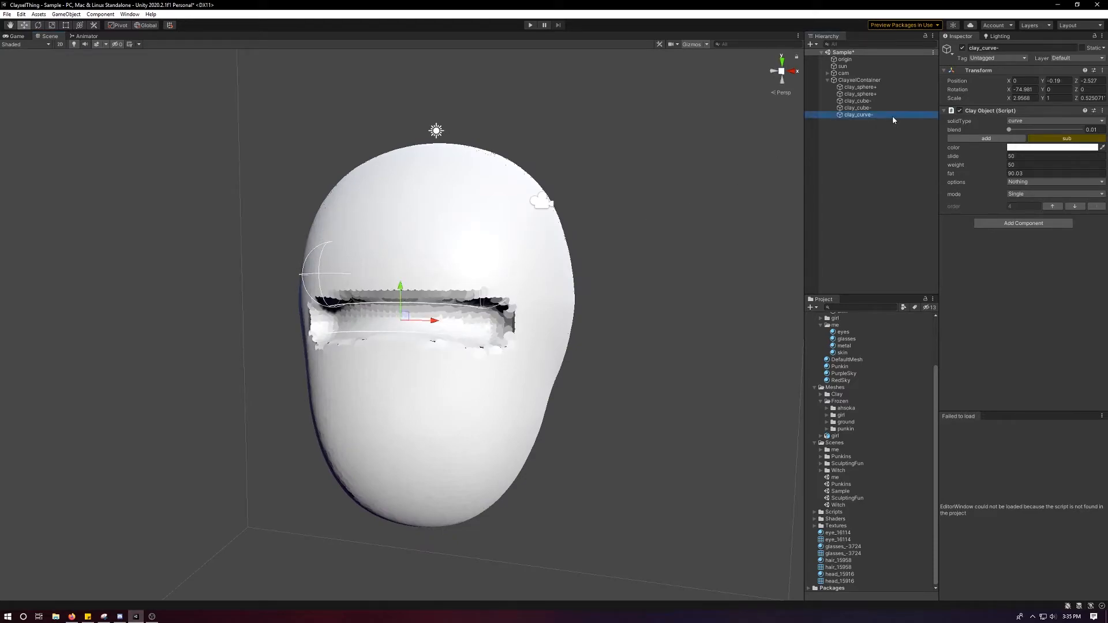
# Rename the curve "eye line", the lower cube "jaw modifier" and the upper cube "cranium modifier".
pyautogui.press('Return')
pyautogui.click(859, 101)
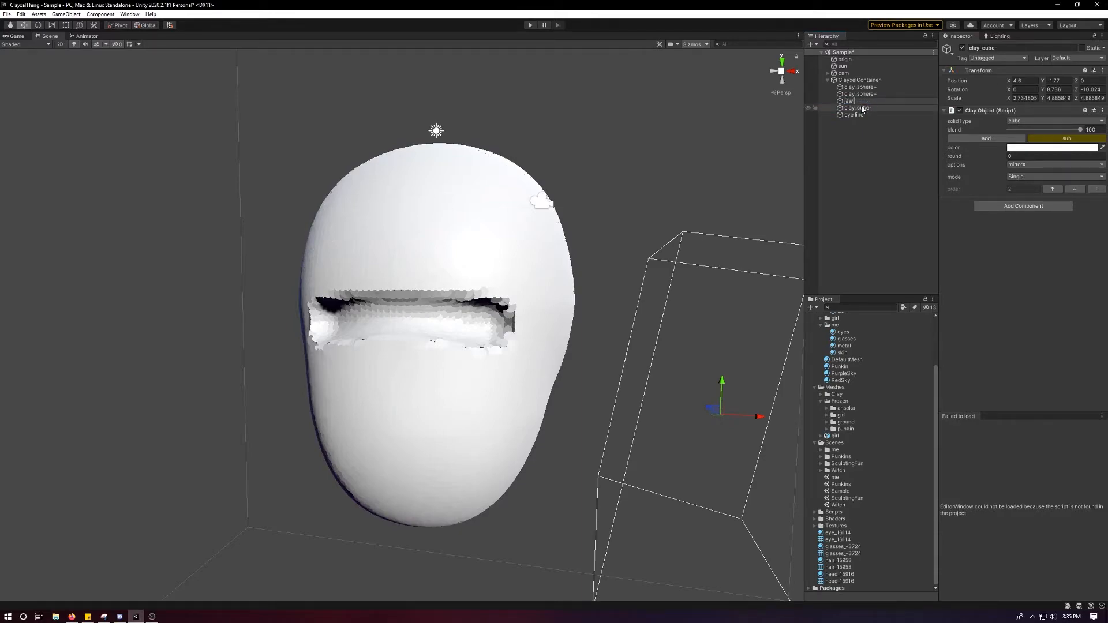
pyautogui.click(858, 108)
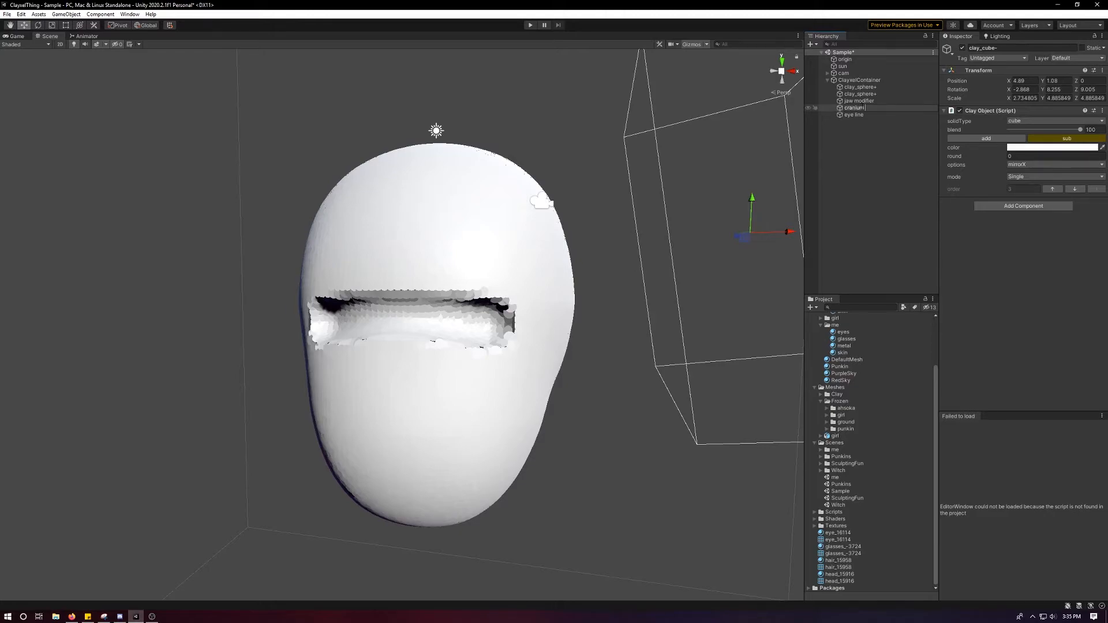
# Scale the eye line curve up to about 5.15 in X and 2.05 in Y so it wraps around the face.
pyautogui.click(853, 115)
pyautogui.press('f')
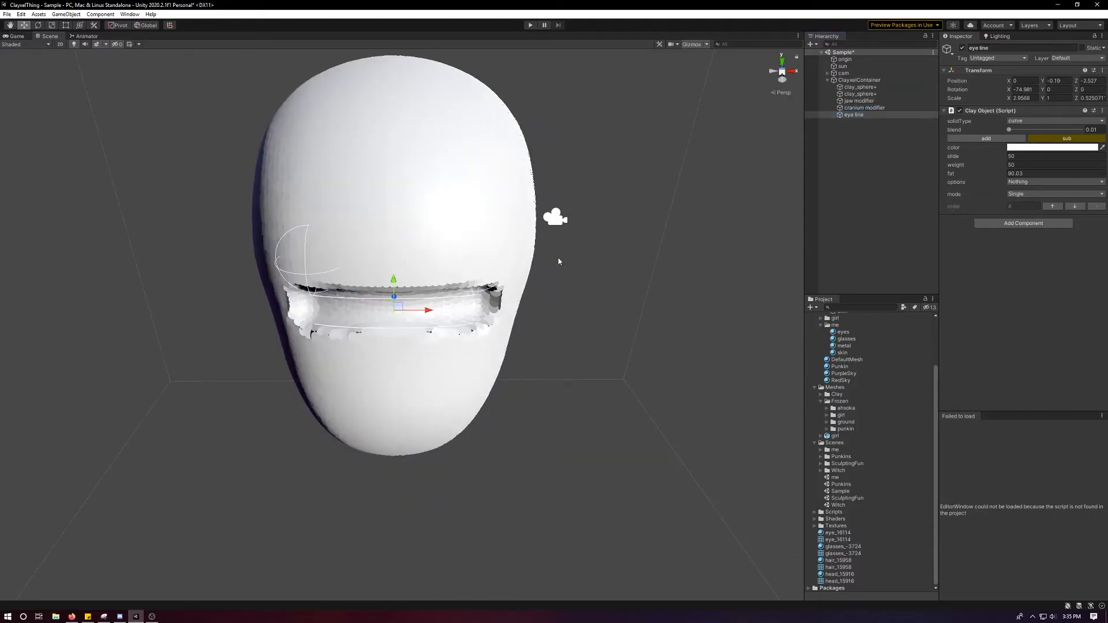
pyautogui.press('r')
pyautogui.moveTo(424, 302); pyautogui.dragTo(323, 289)
pyautogui.moveTo(447, 317); pyautogui.dragTo(450, 322)
pyautogui.keyDown('alt'); pyautogui.moveTo(450, 322); pyautogui.dragTo(435, 268); pyautogui.keyUp('alt')
pyautogui.scroll(-5, 386, 299)
pyautogui.scroll(-3, 326, 300)
pyautogui.scroll(5, 550, 290)
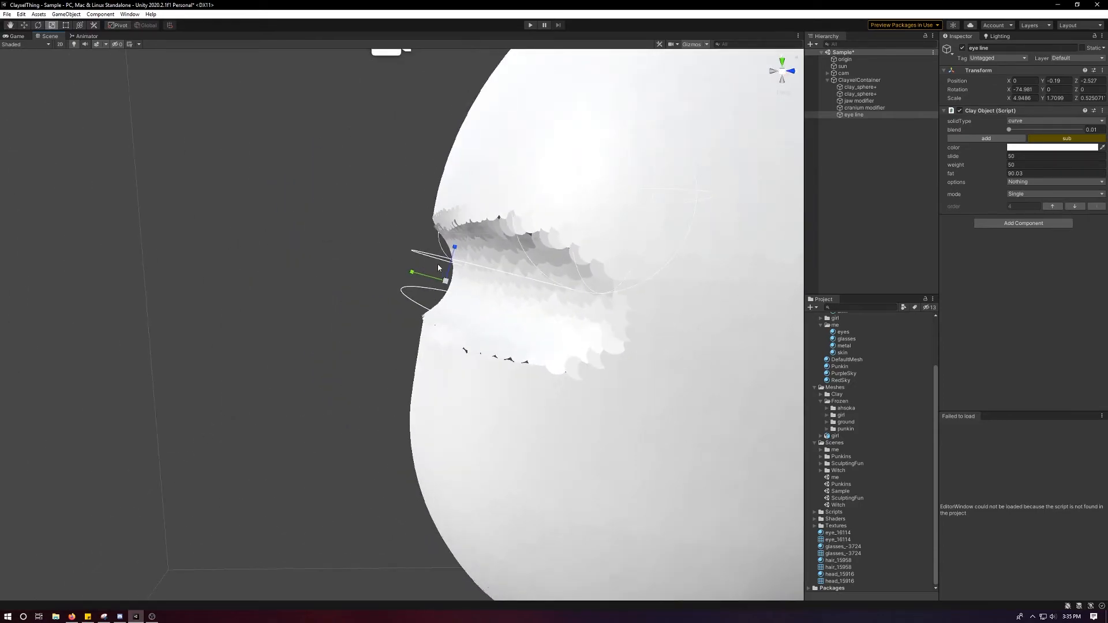
pyautogui.keyDown('alt'); pyautogui.moveTo(634, 426); pyautogui.dragTo(390, 265); pyautogui.keyUp('alt')
pyautogui.scroll(-3, 487, 268)
pyautogui.keyDown('alt'); pyautogui.moveTo(486, 269); pyautogui.dragTo(406, 258); pyautogui.keyUp('alt')
pyautogui.keyDown('alt'); pyautogui.moveTo(455, 291); pyautogui.dragTo(561, 289); pyautogui.keyUp('alt')
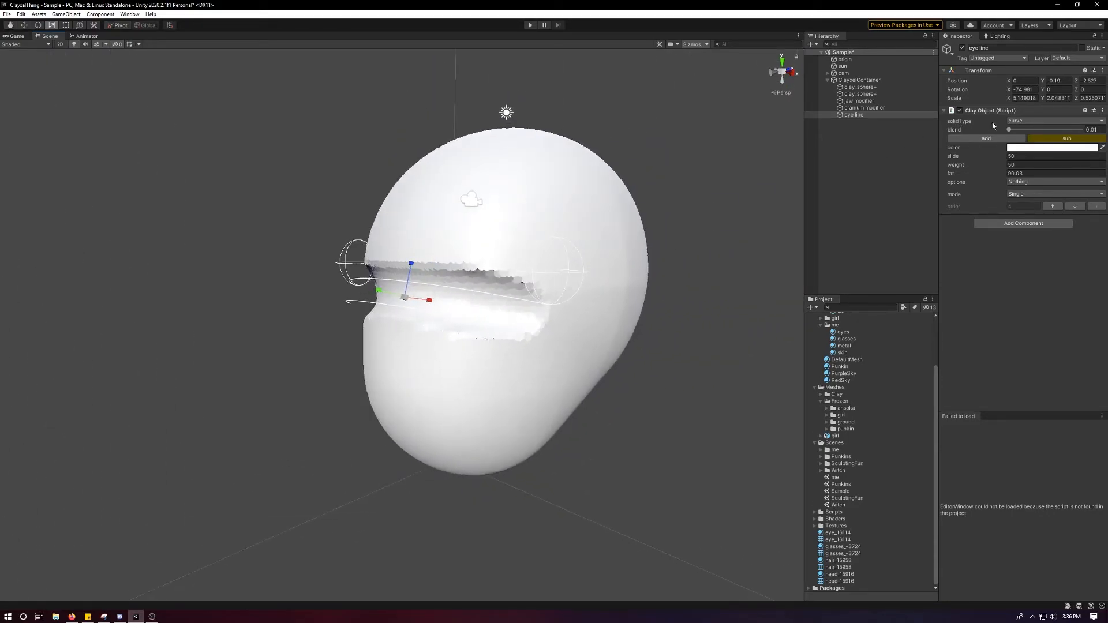
# Set the eye line curve's fat value to about 93.5.
pyautogui.keyDown('alt'); pyautogui.moveTo(450, 230); pyautogui.dragTo(407, 213); pyautogui.keyUp('alt')
pyautogui.scroll(3, 413, 237)
pyautogui.scroll(-3, 416, 248)
pyautogui.keyDown('alt'); pyautogui.moveTo(439, 263); pyautogui.dragTo(572, 198); pyautogui.keyUp('alt')
pyautogui.moveTo(960, 176)
pyautogui.mouseDown()
pyautogui.moveTo(997, 173)
pyautogui.moveTo(980, 173)
pyautogui.mouseUp()
pyautogui.keyDown('alt'); pyautogui.moveTo(769, 179); pyautogui.dragTo(525, 256); pyautogui.keyUp('alt')
# Soften the eye line with a blend of about 16 and pull it outward to about Y -0.148, Z -2.682.
pyautogui.press('w')
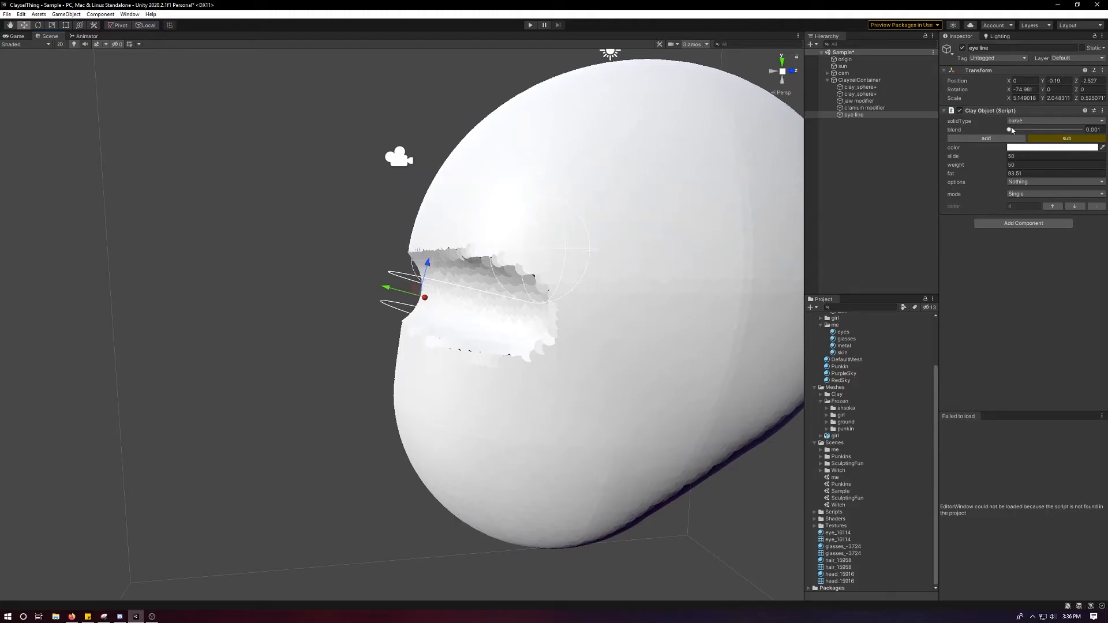
pyautogui.moveTo(1011, 132); pyautogui.dragTo(1019, 133)
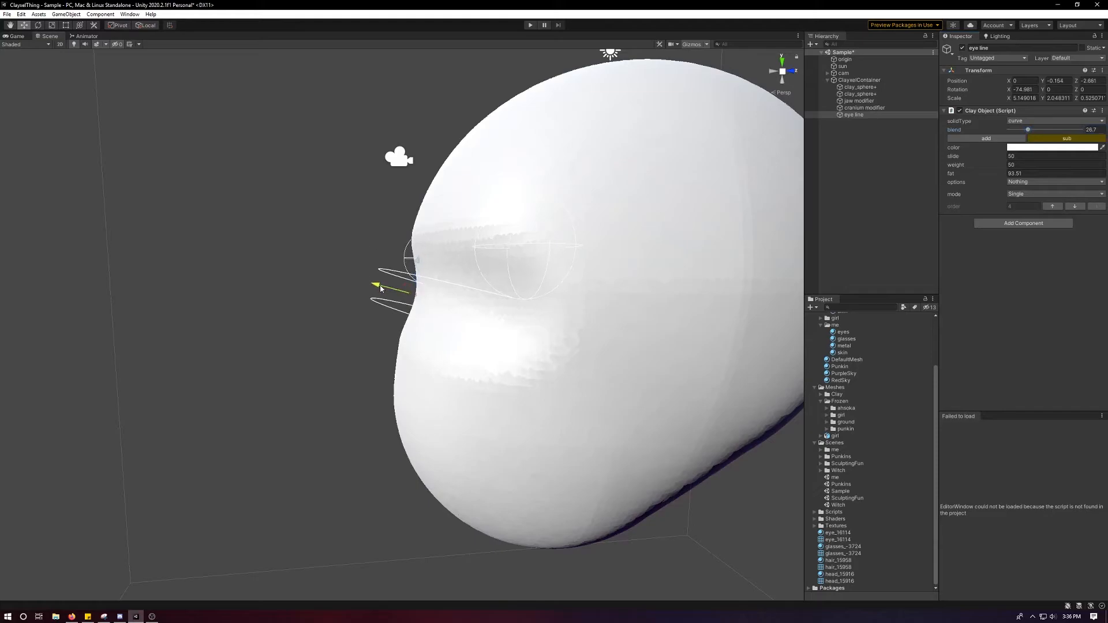
pyautogui.moveTo(462, 265)
pyautogui.keyDown('alt'); pyautogui.mouseDown()
pyautogui.moveTo(547, 267)
pyautogui.moveTo(442, 257)
pyautogui.mouseUp(); pyautogui.keyUp('alt')
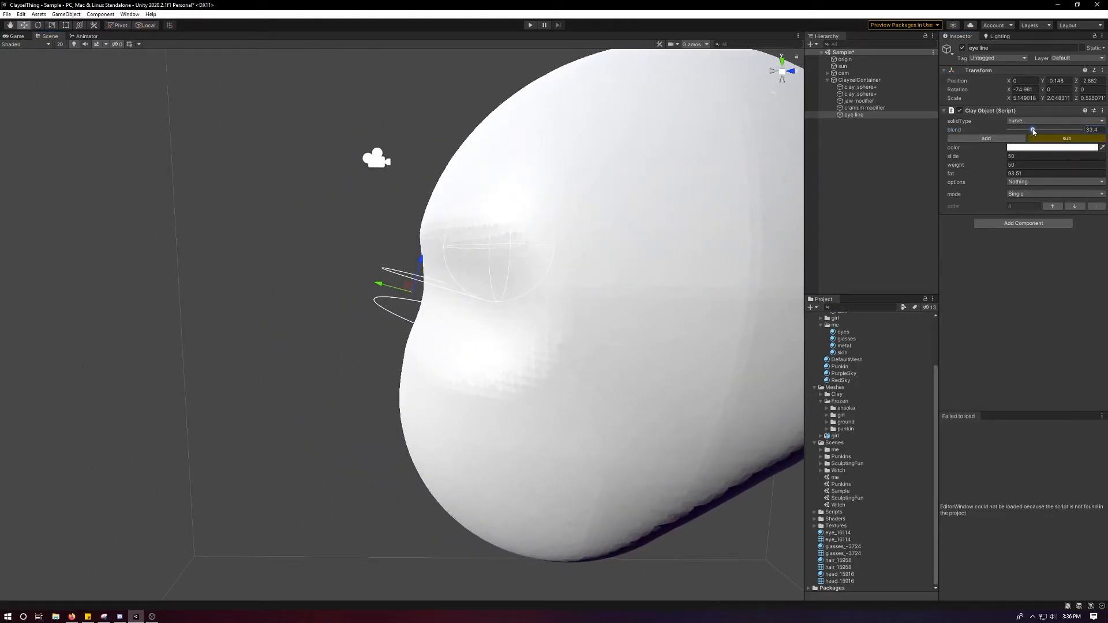
pyautogui.moveTo(1030, 131); pyautogui.dragTo(1023, 131)
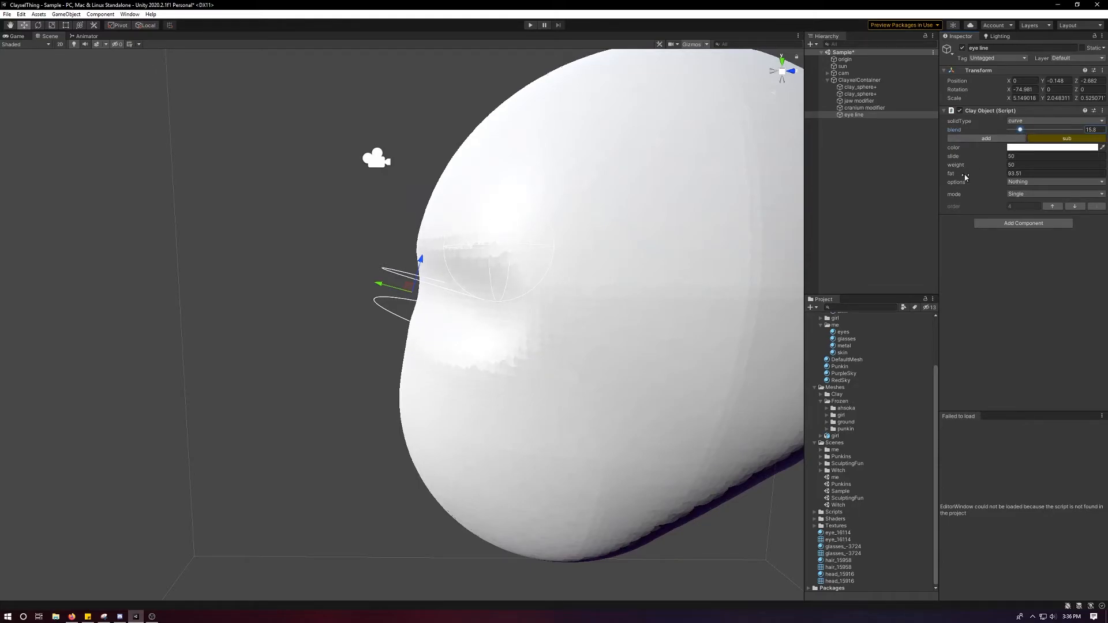
# Increase the eye line curve's fat to about 112.6 and its blend to about 22.4.
pyautogui.moveTo(964, 175); pyautogui.dragTo(987, 176)
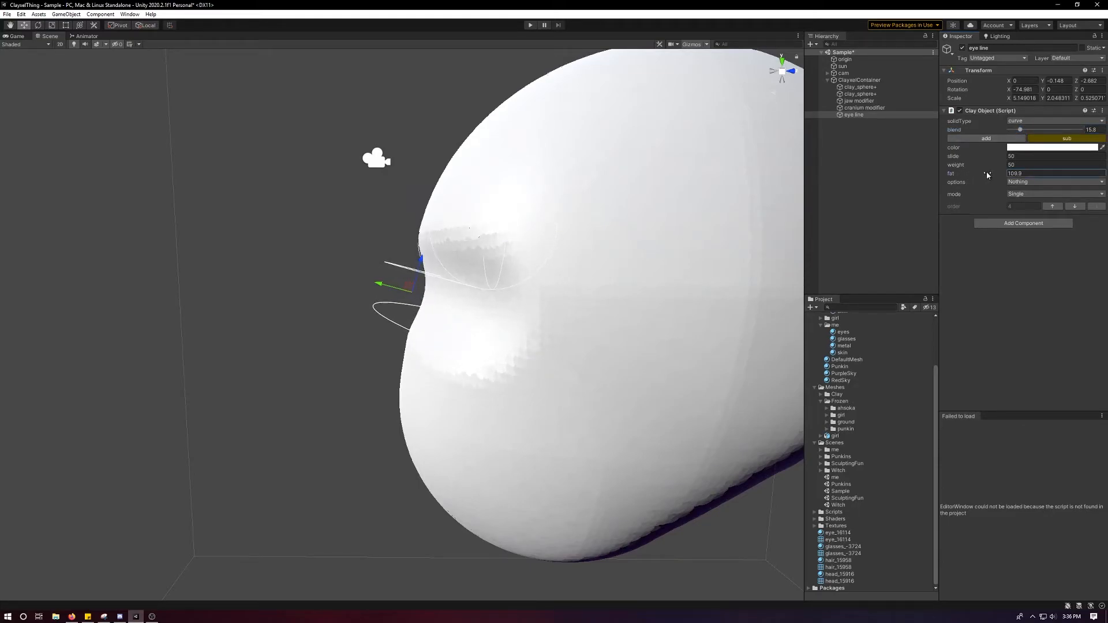
pyautogui.moveTo(1021, 130); pyautogui.dragTo(1026, 132)
pyautogui.keyDown('alt'); pyautogui.moveTo(774, 167); pyautogui.dragTo(523, 294); pyautogui.keyUp('alt')
pyautogui.moveTo(399, 285); pyautogui.dragTo(540, 280)
pyautogui.click(840, 131)
# Duplicate the eye line curve and lower the copy to the mouth area of the face.
pyautogui.click(854, 115)
pyautogui.keyDown('alt'); pyautogui.moveTo(542, 179); pyautogui.dragTo(549, 163); pyautogui.keyUp('alt')
pyautogui.hotkey('ctrl', 'd')
pyautogui.press('w')
pyautogui.click(397, 279)
pyautogui.hotkey('ctrl', 'z')
pyautogui.moveTo(399, 278); pyautogui.dragTo(374, 397)
# Rotate the copied curve to about -96.2° in X and scale it to about 5.79 in X and 2.22 in Y.
pyautogui.press('w')
pyautogui.press('e')
pyautogui.keyDown('alt'); pyautogui.moveTo(397, 389); pyautogui.dragTo(483, 388); pyautogui.keyUp('alt')
pyautogui.scroll(3, 499, 416)
pyautogui.moveTo(473, 397); pyautogui.dragTo(479, 319, button='middle')
pyautogui.keyDown('alt'); pyautogui.moveTo(480, 319); pyautogui.dragTo(413, 334); pyautogui.keyUp('alt')
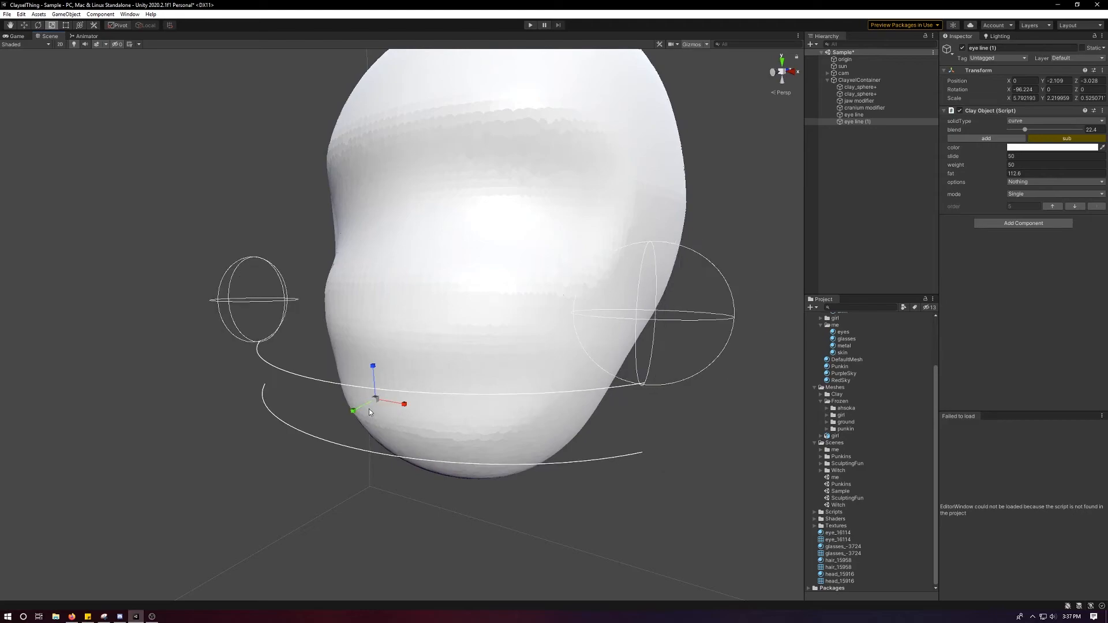
pyautogui.moveTo(349, 419); pyautogui.dragTo(351, 419)
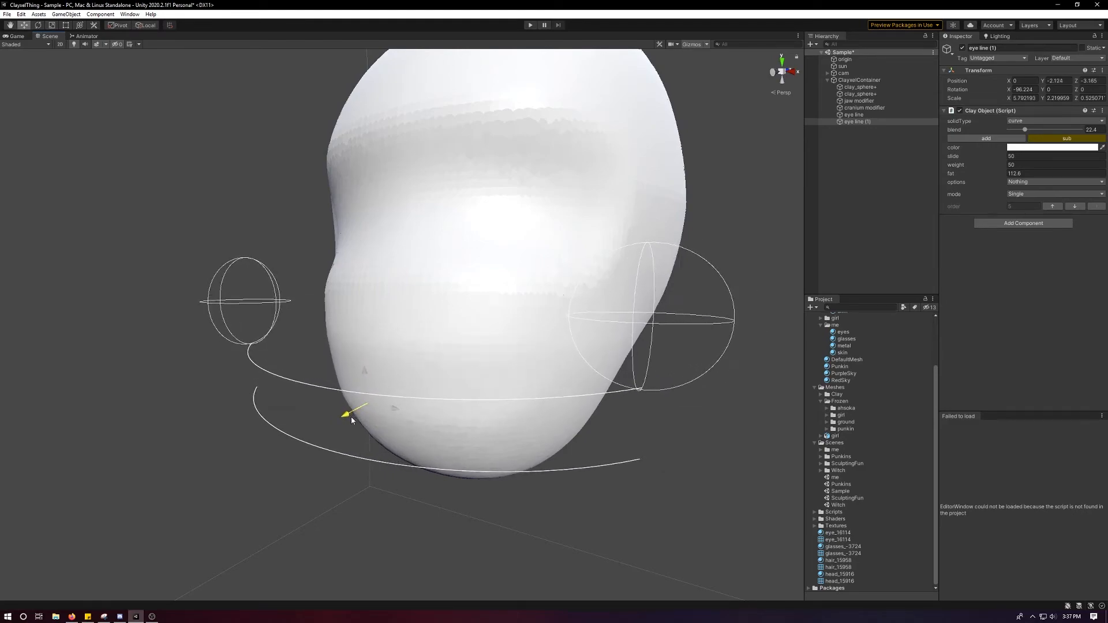
# Raise the copied curve's blend to about 44.8 and pull it outward to about Y -2.14, Z -3.313.
pyautogui.press('r')
pyautogui.moveTo(1033, 130); pyautogui.dragTo(1043, 131)
pyautogui.press('w')
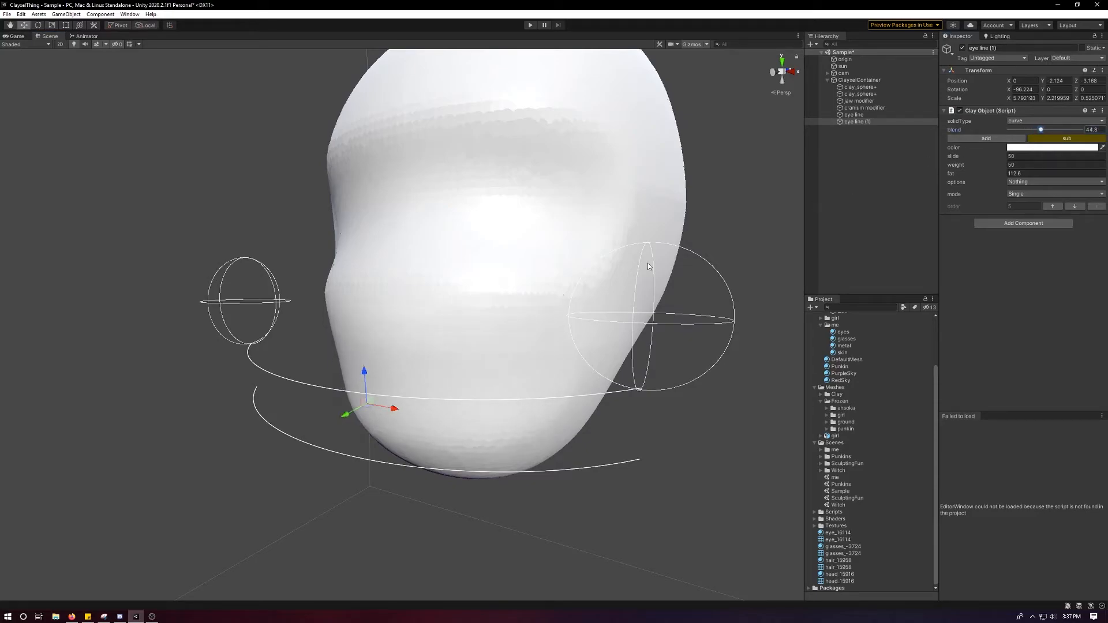
pyautogui.moveTo(354, 423); pyautogui.dragTo(404, 388)
pyautogui.moveTo(403, 389); pyautogui.dragTo(355, 325, button='middle')
# Duplicate the mouth curve, rotate the copy to about -131.7° in X and move it beneath the chin.
pyautogui.hotkey('ctrl', 'd')
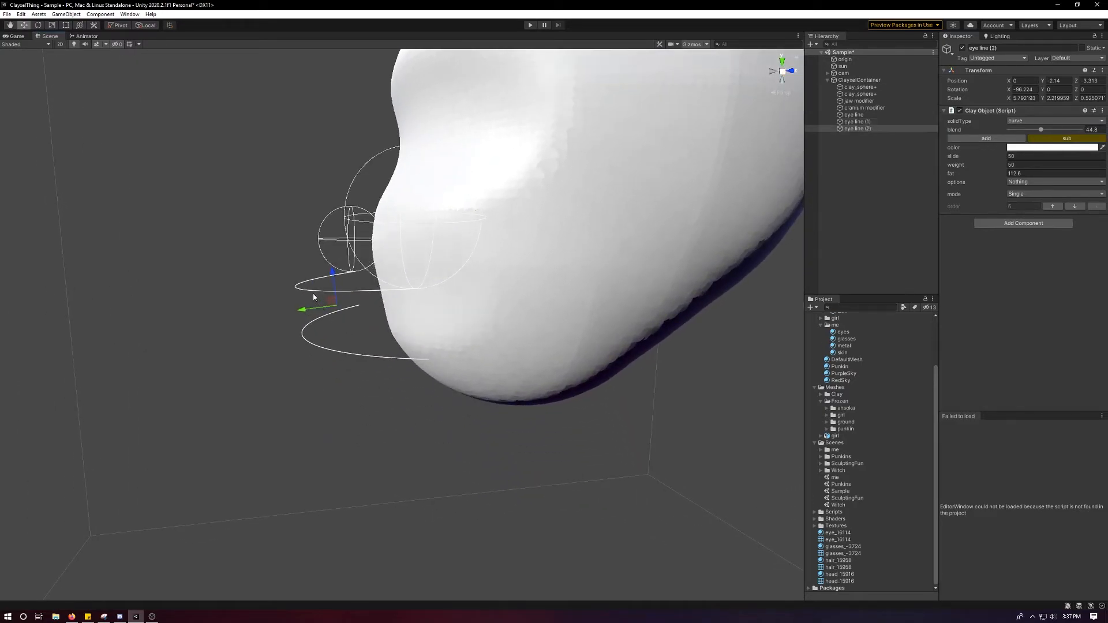
pyautogui.moveTo(328, 304); pyautogui.dragTo(458, 333)
pyautogui.press('e')
pyautogui.press('w')
pyautogui.keyDown('alt'); pyautogui.moveTo(525, 324); pyautogui.dragTo(531, 386); pyautogui.keyUp('alt')
# Scale the chin curve to about 3.0 in Y and push it in to about Y -3.546, Z -1.045.
pyautogui.press('r')
pyautogui.moveTo(455, 427); pyautogui.dragTo(444, 428)
pyautogui.press('w')
pyautogui.keyDown('alt'); pyautogui.moveTo(474, 394); pyautogui.dragTo(551, 365); pyautogui.keyUp('alt')
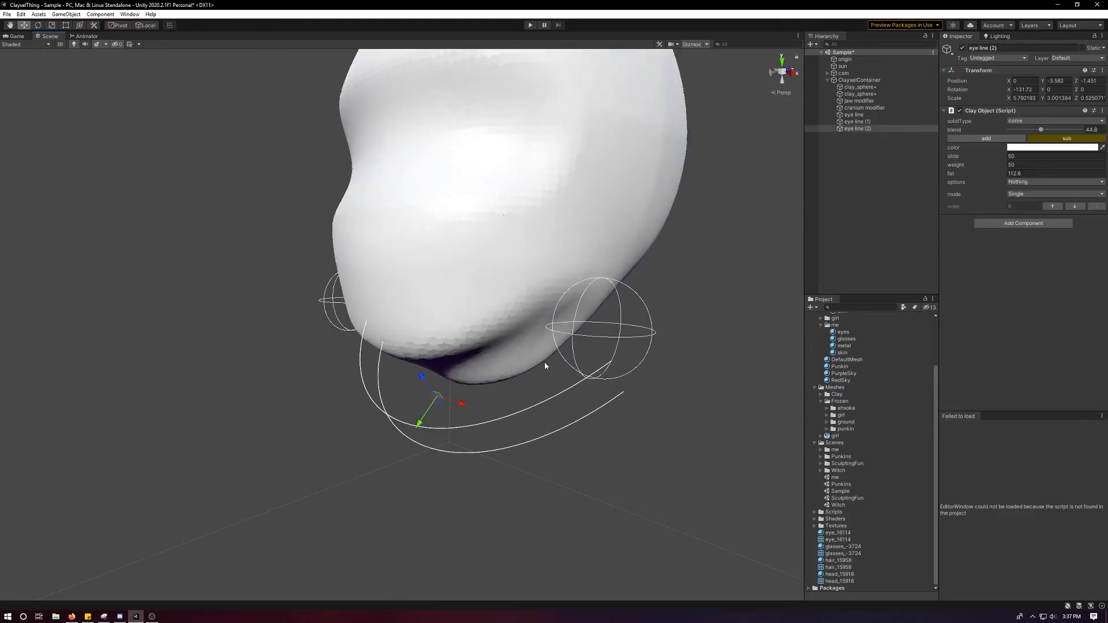
pyautogui.moveTo(421, 422); pyautogui.dragTo(433, 411)
pyautogui.keyDown('alt'); pyautogui.moveTo(557, 372); pyautogui.dragTo(563, 340); pyautogui.keyUp('alt')
pyautogui.scroll(-4, 510, 381)
pyautogui.scroll(-3, 496, 339)
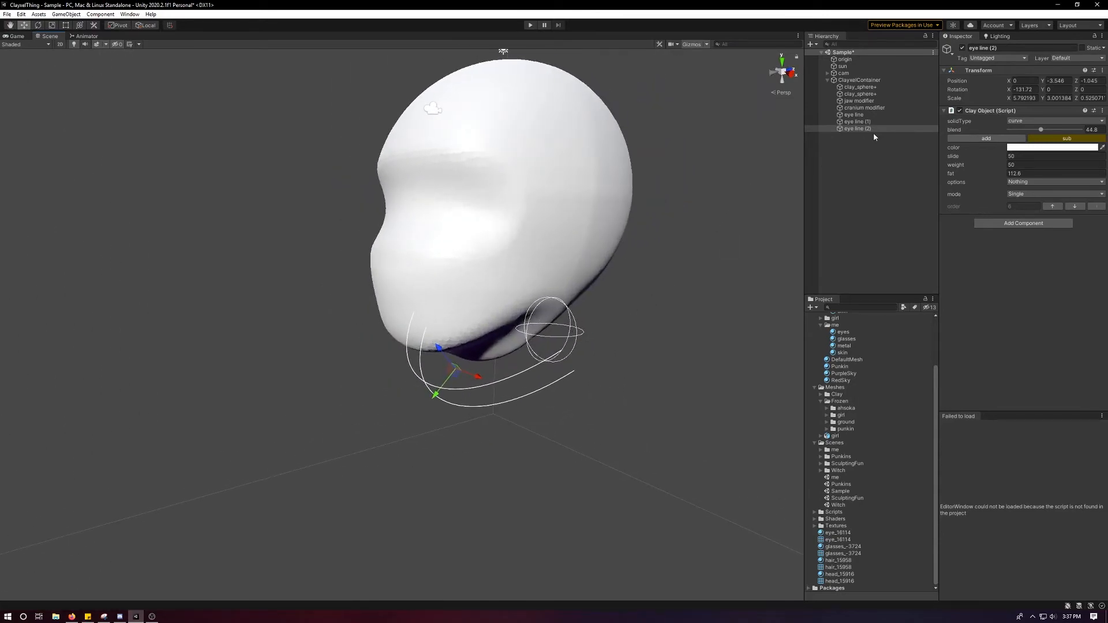
pyautogui.keyDown('alt'); pyautogui.moveTo(757, 184); pyautogui.dragTo(571, 223); pyautogui.keyUp('alt')
pyautogui.click(854, 158)
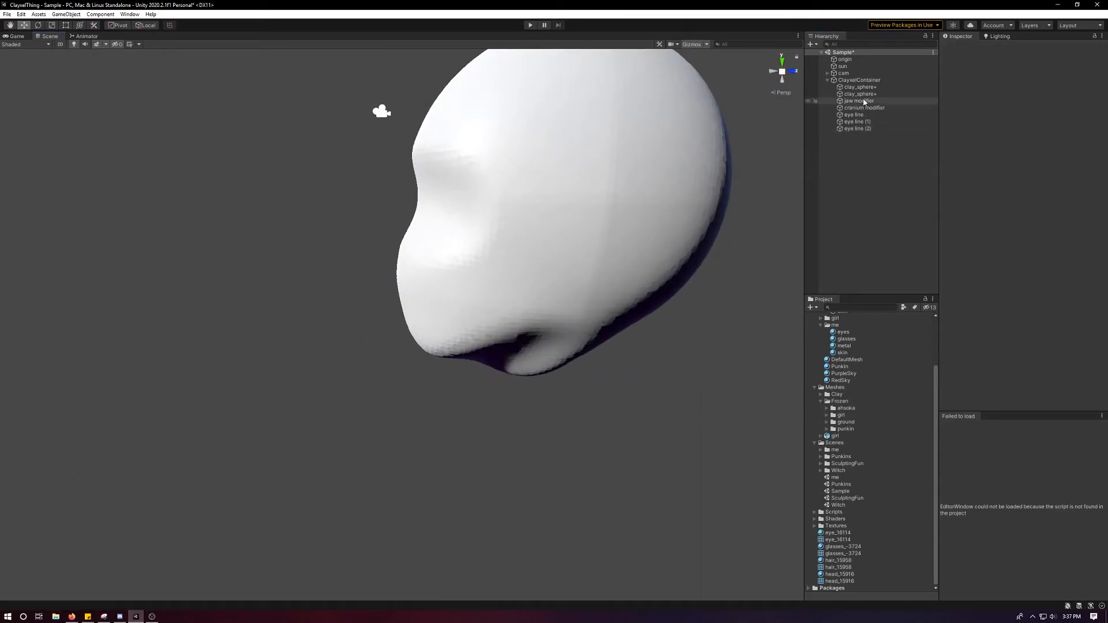
# Rename the first copied curve "mouth line" and the second one "jaw line".
pyautogui.click(860, 115)
pyautogui.click(862, 122)
pyautogui.write('mouth line')
pyautogui.press('Return')
pyautogui.press('Down')
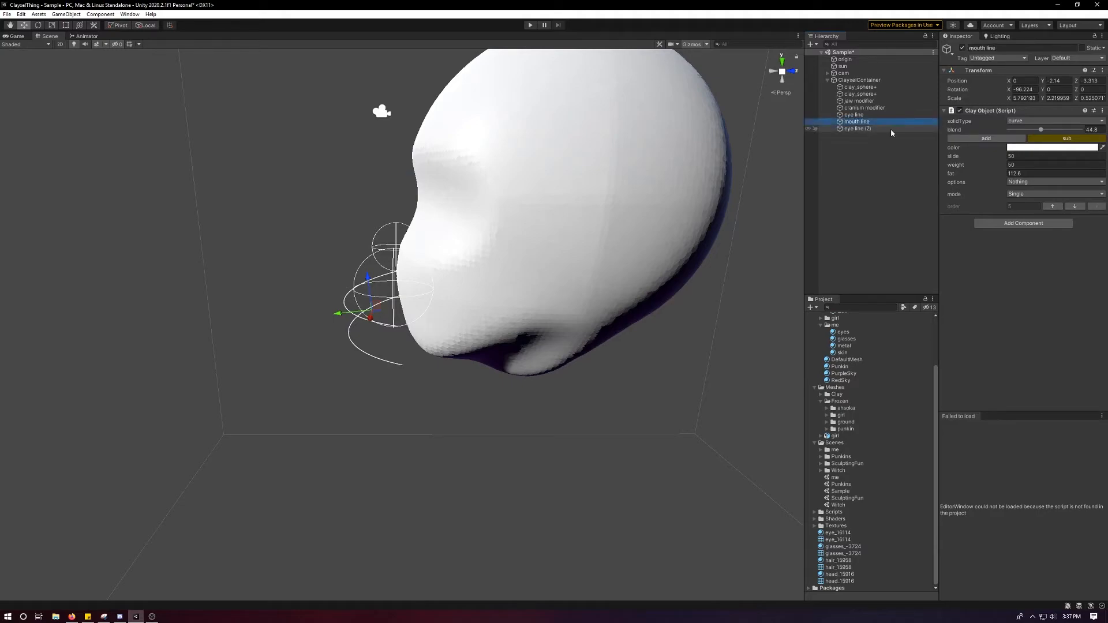
pyautogui.press('F2')
pyautogui.write('jaw line')
pyautogui.press('Return')
# Add a clay cube to the container, move it to about X 3.38, Y -1.197, and make it subtractive.
pyautogui.click(850, 79)
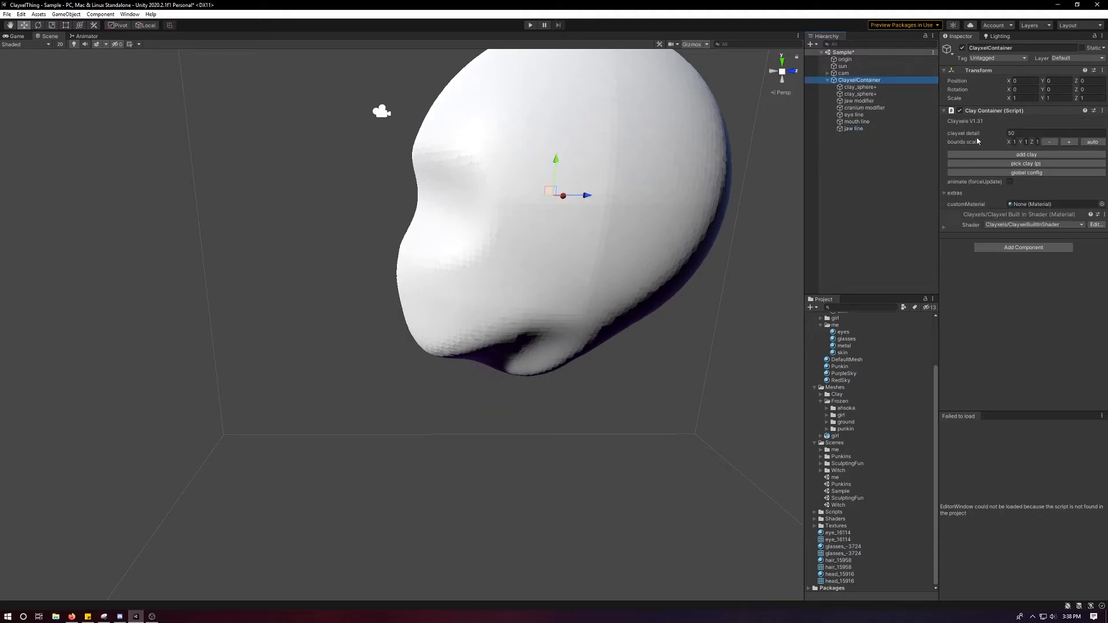
pyautogui.click(1001, 156)
pyautogui.keyDown('alt'); pyautogui.moveTo(568, 198); pyautogui.dragTo(569, 180); pyautogui.keyUp('alt')
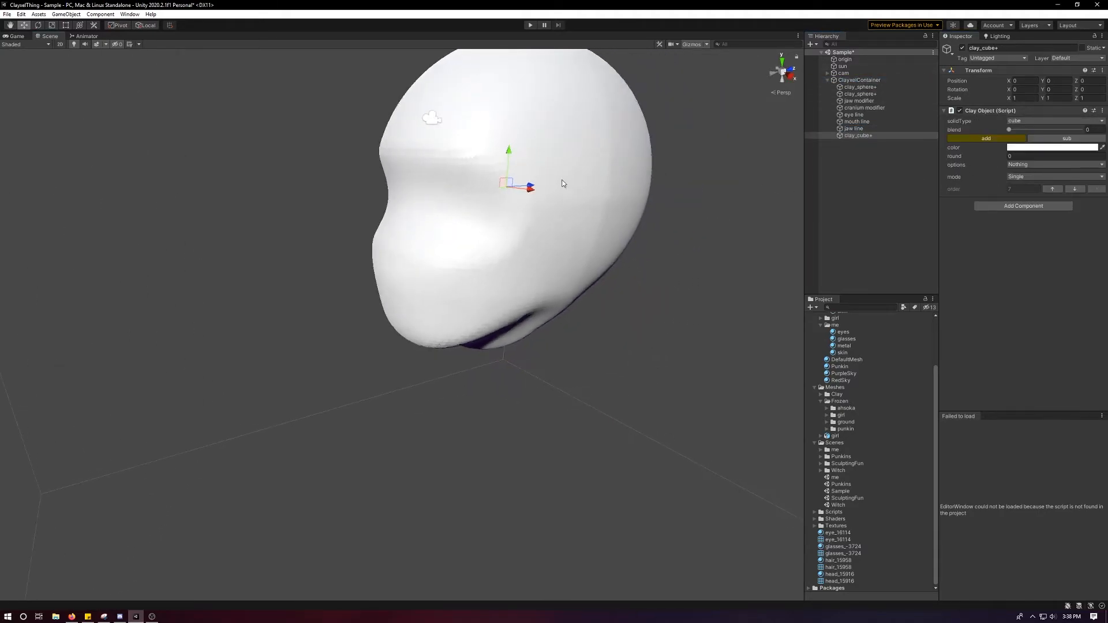
pyautogui.moveTo(599, 215); pyautogui.dragTo(711, 225)
pyautogui.keyDown('alt'); pyautogui.moveTo(711, 224); pyautogui.dragTo(658, 226); pyautogui.keyUp('alt')
pyautogui.moveTo(676, 176); pyautogui.dragTo(661, 264)
pyautogui.click(1049, 139)
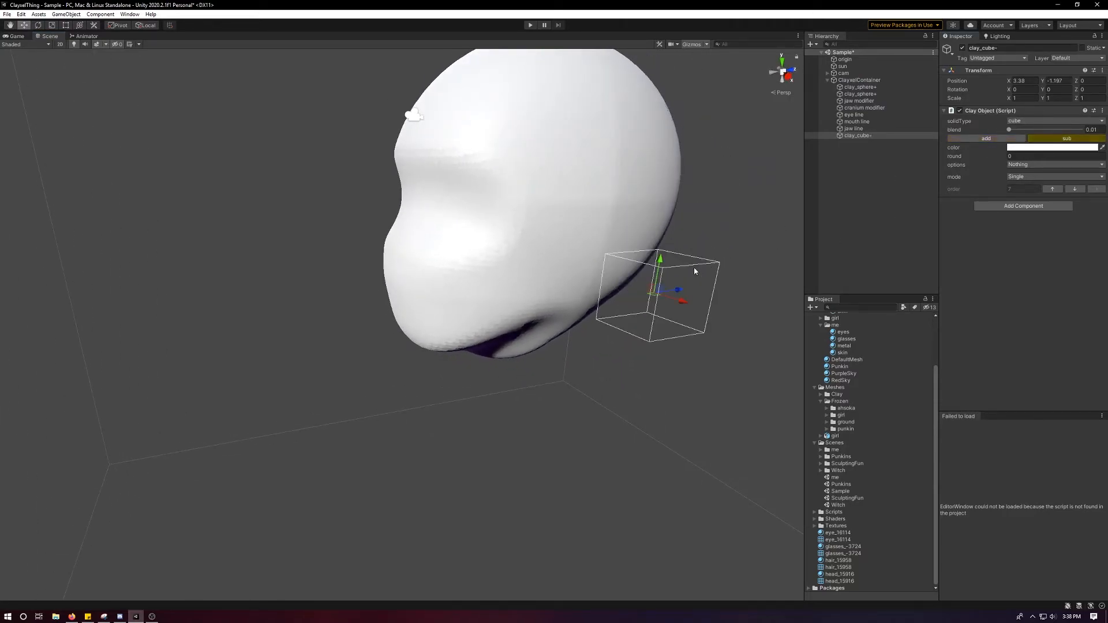
# Tilt the subtractive cube about 14° in X and push it into the jaw corner at about X 2.217, Y -1.653, Z 0.156.
pyautogui.scroll(5, 695, 269)
pyautogui.moveTo(727, 263); pyautogui.dragTo(560, 307, button='middle')
pyautogui.moveTo(602, 309); pyautogui.dragTo(396, 272)
pyautogui.moveTo(514, 307); pyautogui.dragTo(510, 280)
pyautogui.press('e')
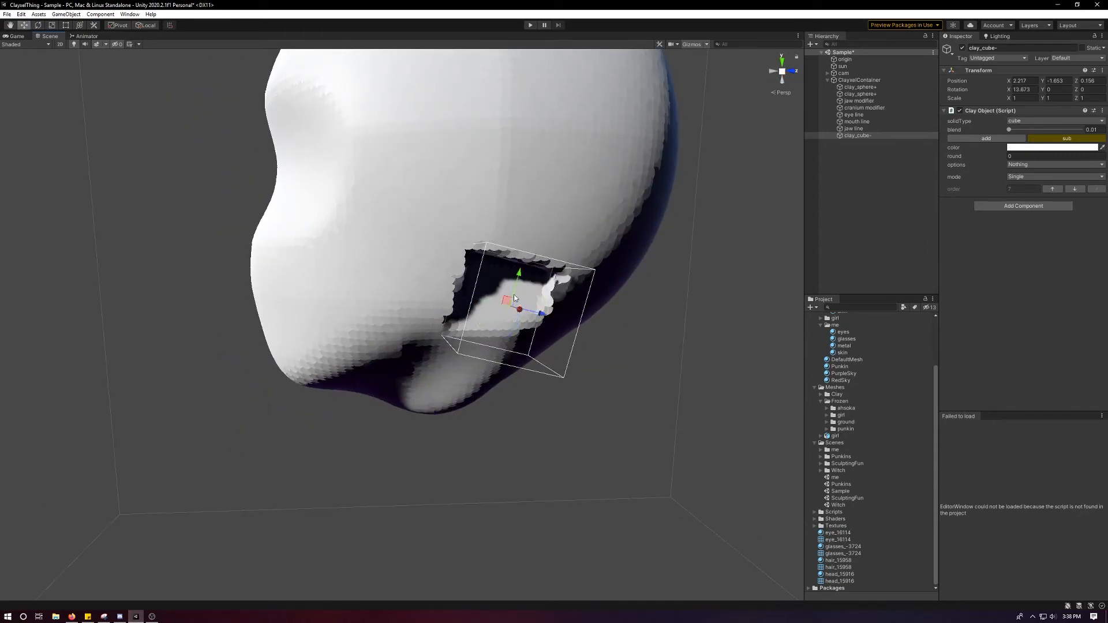
# Pick the subtractive cube directly in the scene and lower it to about Y -1.87.
pyautogui.press('p')
pyautogui.click(512, 284)
pyautogui.press('p')
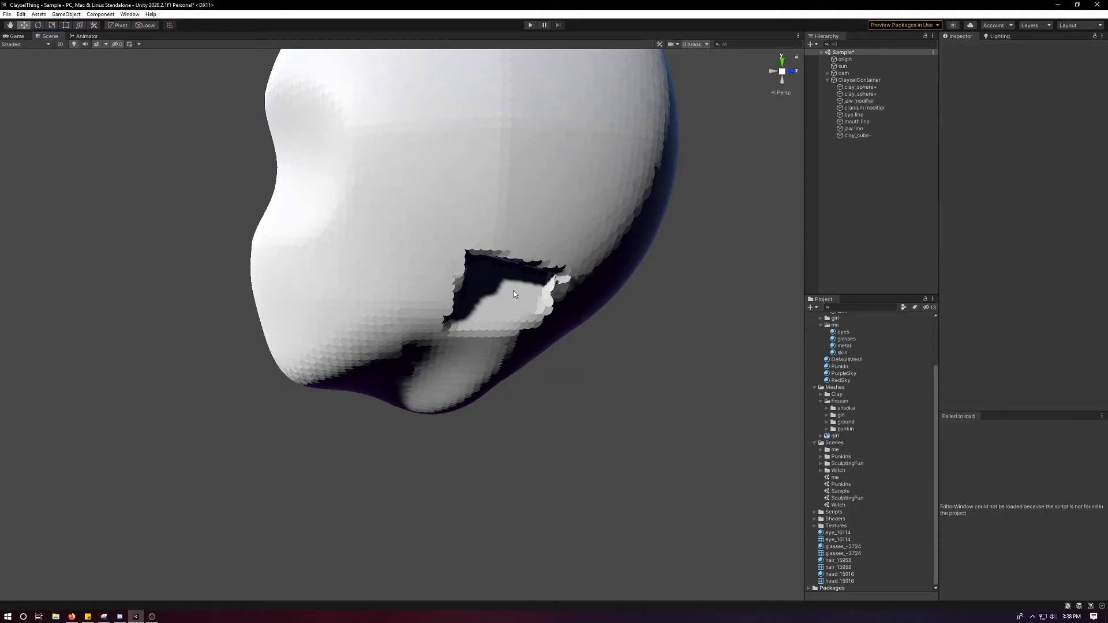
pyautogui.click(513, 295)
pyautogui.keyDown('alt'); pyautogui.moveTo(514, 294); pyautogui.dragTo(464, 332); pyautogui.keyUp('alt')
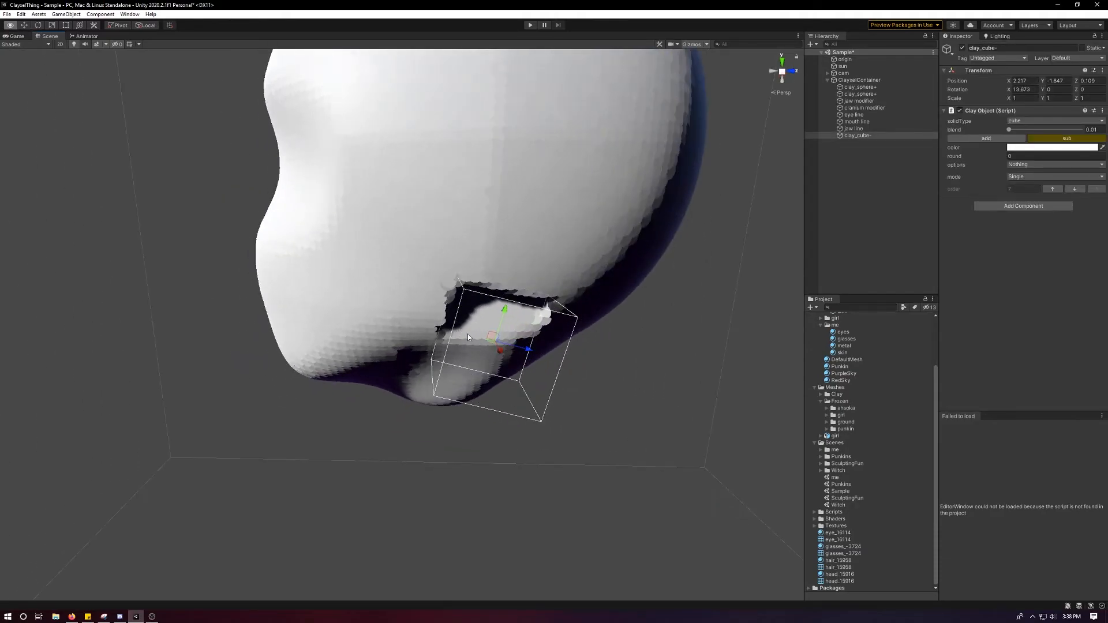
pyautogui.moveTo(523, 350)
pyautogui.mouseDown()
pyautogui.moveTo(526, 361)
pyautogui.moveTo(512, 357)
pyautogui.mouseUp()
# Set the subtractive cube's blend to about 77.6 and move it inward to about X 2.07.
pyautogui.moveTo(1010, 130); pyautogui.dragTo(1065, 131)
pyautogui.keyDown('alt'); pyautogui.moveTo(664, 179); pyautogui.dragTo(423, 295); pyautogui.keyUp('alt')
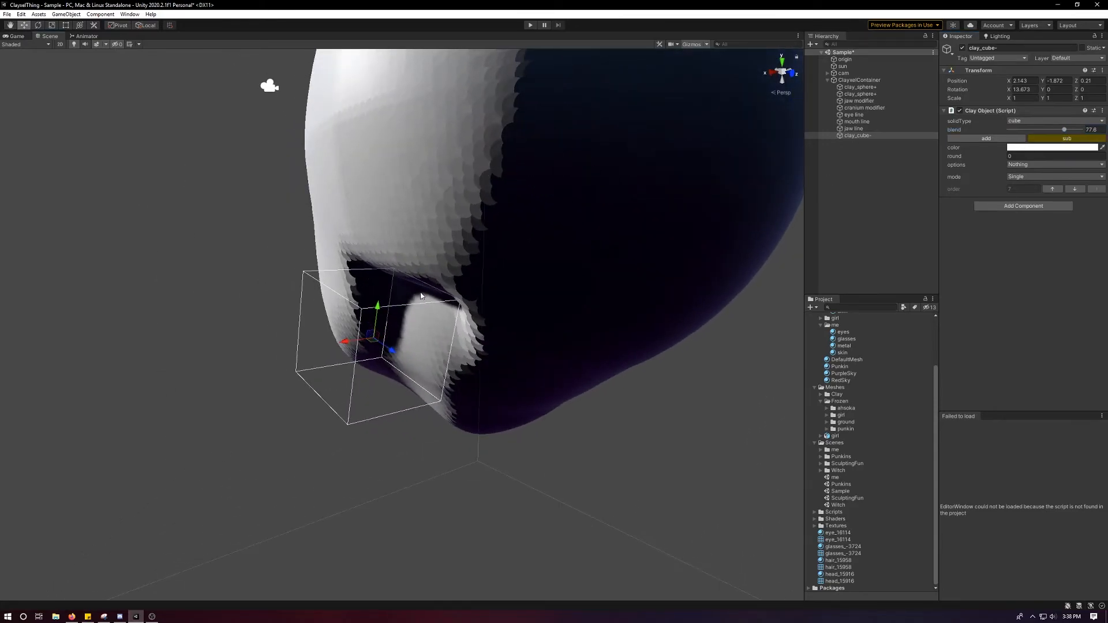
pyautogui.moveTo(359, 340); pyautogui.dragTo(370, 341)
pyautogui.keyDown('alt'); pyautogui.moveTo(369, 342); pyautogui.dragTo(474, 345); pyautogui.keyUp('alt')
# Stretch the subtractive cube to about 1.68 in Z and shift it to about Y -1.925, Z 0.427.
pyautogui.press('r')
pyautogui.press('w')
pyautogui.press('r')
pyautogui.press('w')
pyautogui.press('r')
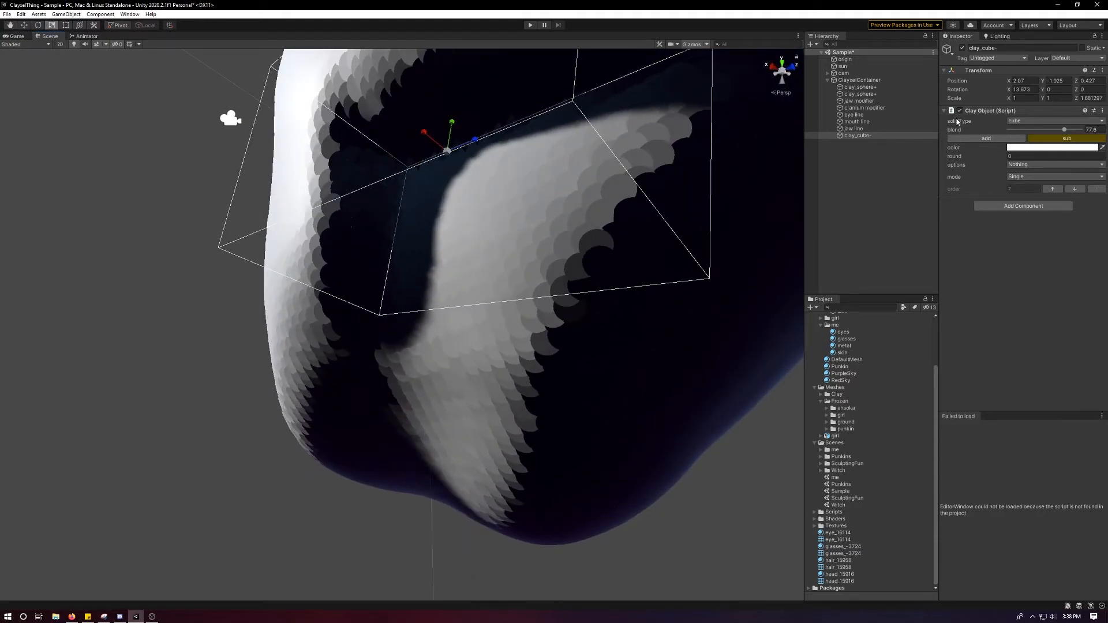
# Set the clay container's clayxel detail to 100 and enlarge its bounds to enclose the whole head.
pyautogui.click(898, 81)
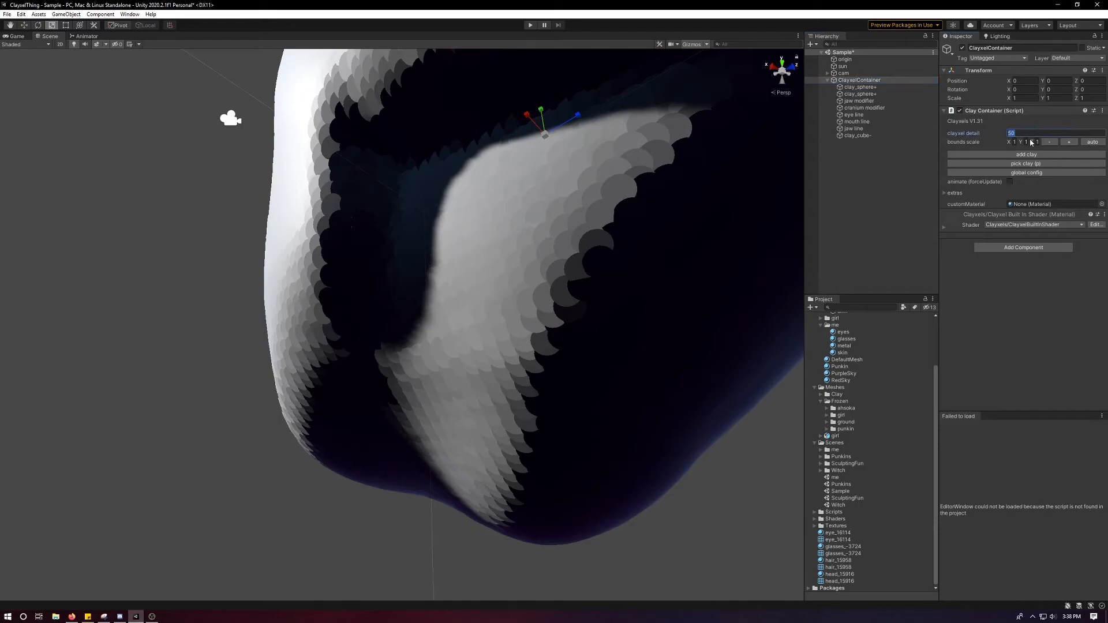
pyautogui.write('100')
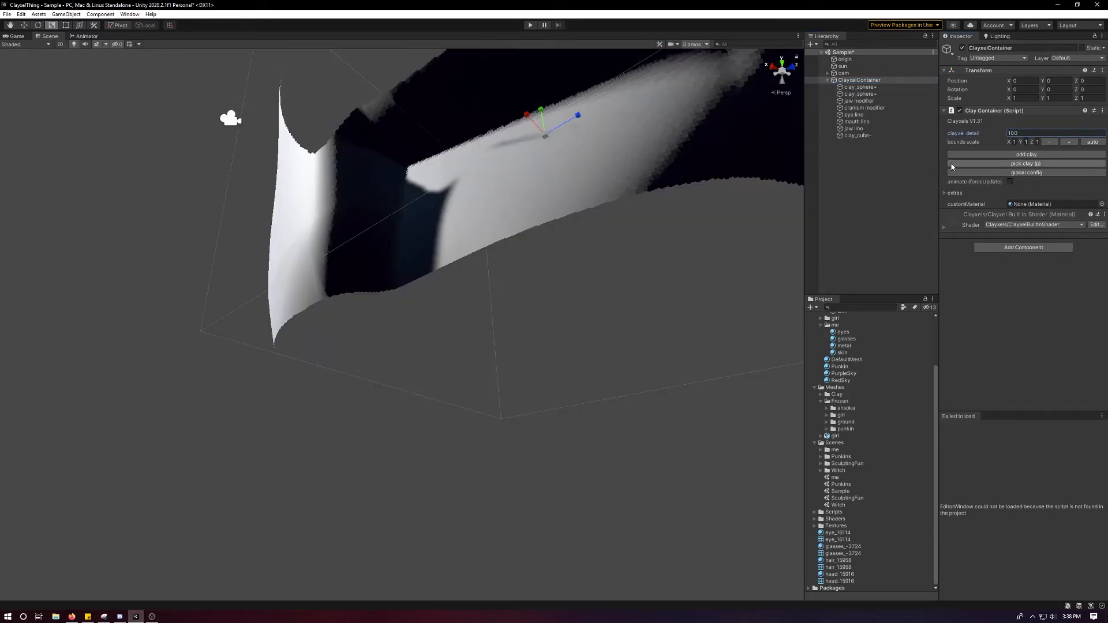
pyautogui.click(1070, 143)
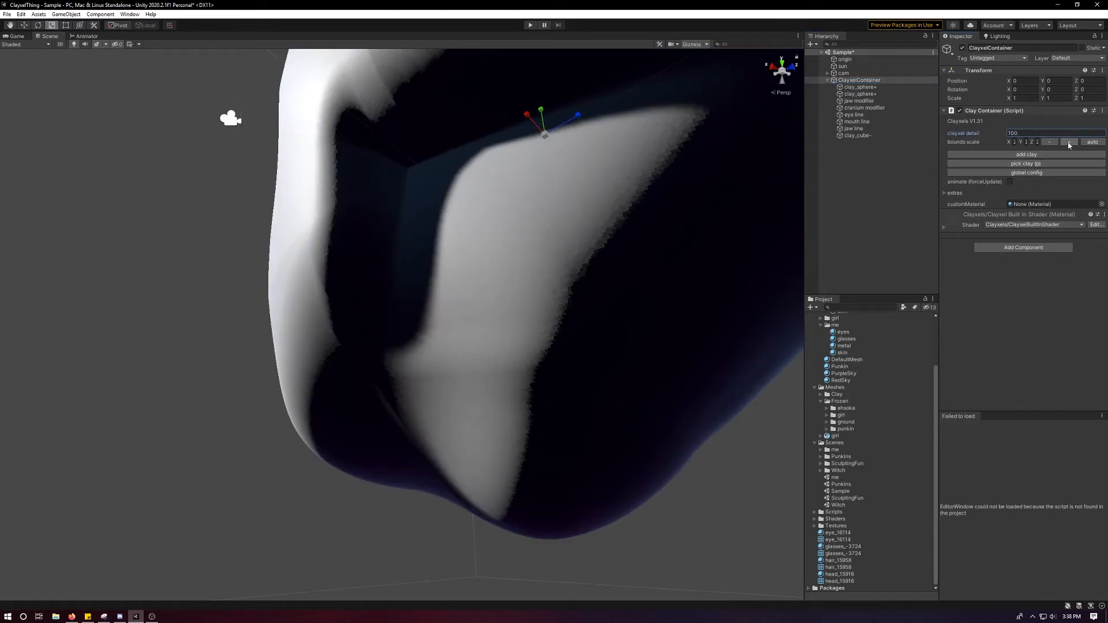
pyautogui.scroll(-5, 664, 211)
pyautogui.keyDown('alt'); pyautogui.moveTo(664, 211); pyautogui.dragTo(401, 361); pyautogui.keyUp('alt')
pyautogui.scroll(4, 545, 310)
pyautogui.scroll(-4, 483, 352)
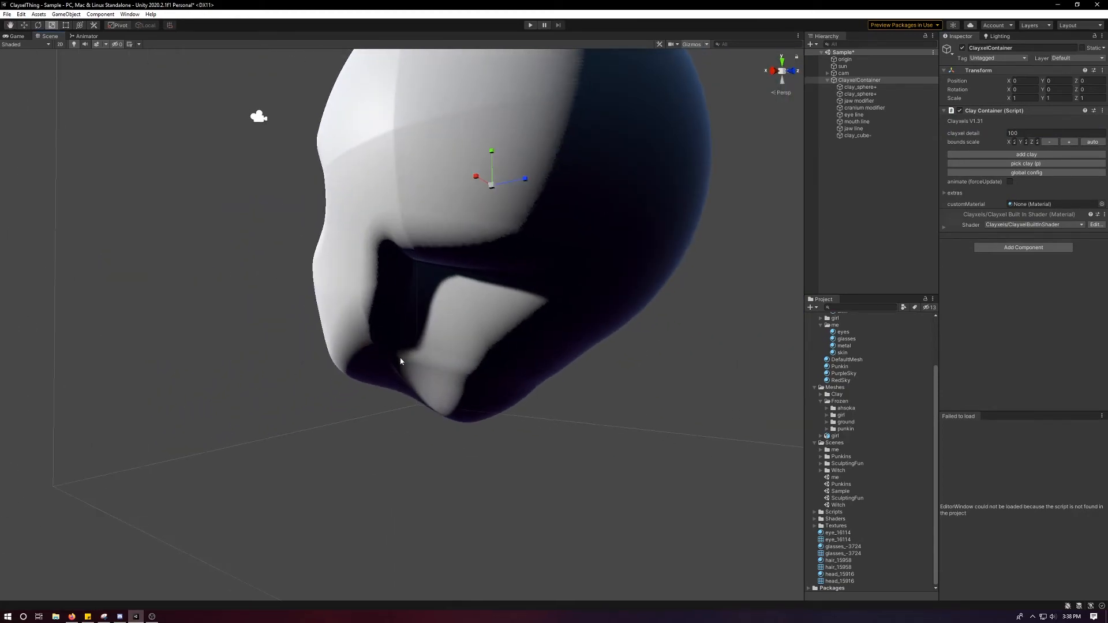
# Try tilting the subtractive cube about -4° in Z and moving it outward to about X 2.137.
pyautogui.click(868, 135)
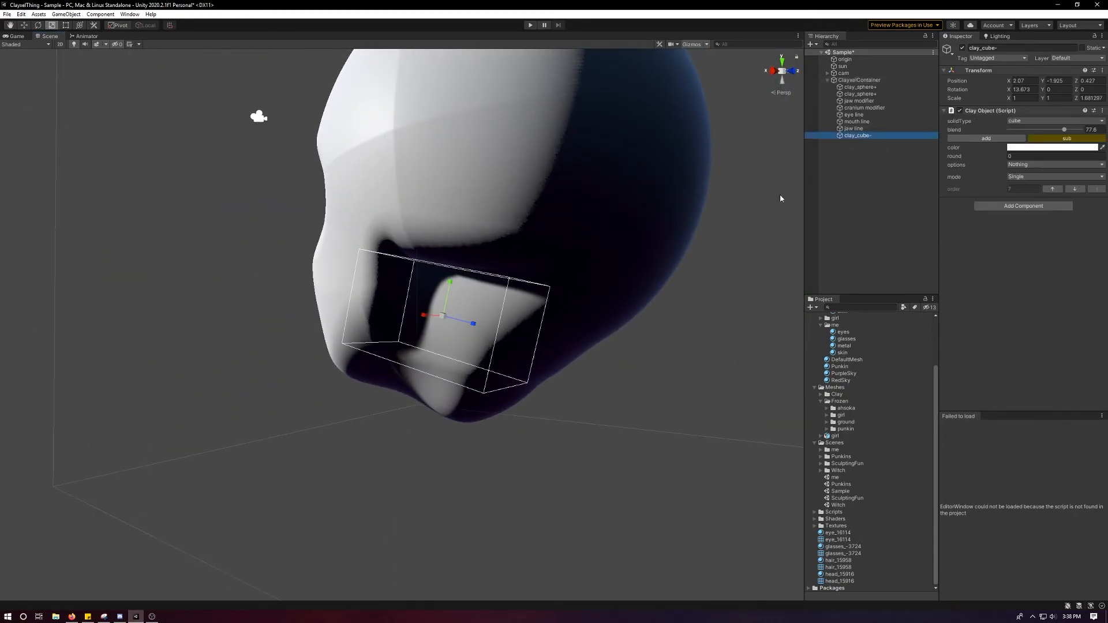
pyautogui.press('f')
pyautogui.press('w')
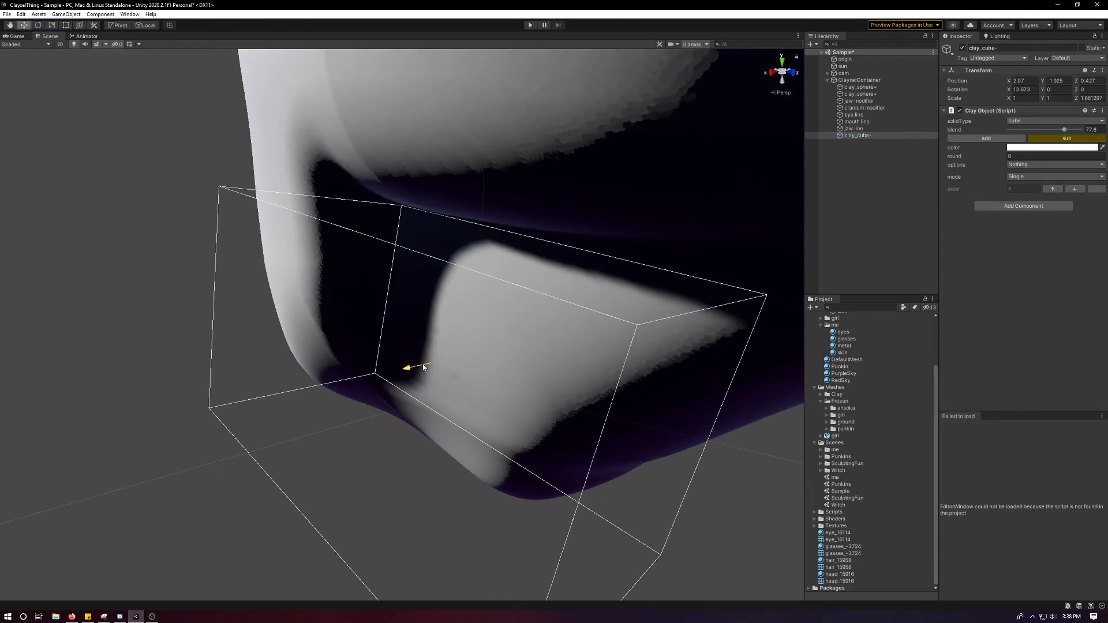
pyautogui.press('e')
pyautogui.moveTo(413, 362); pyautogui.dragTo(410, 366)
pyautogui.press('w')
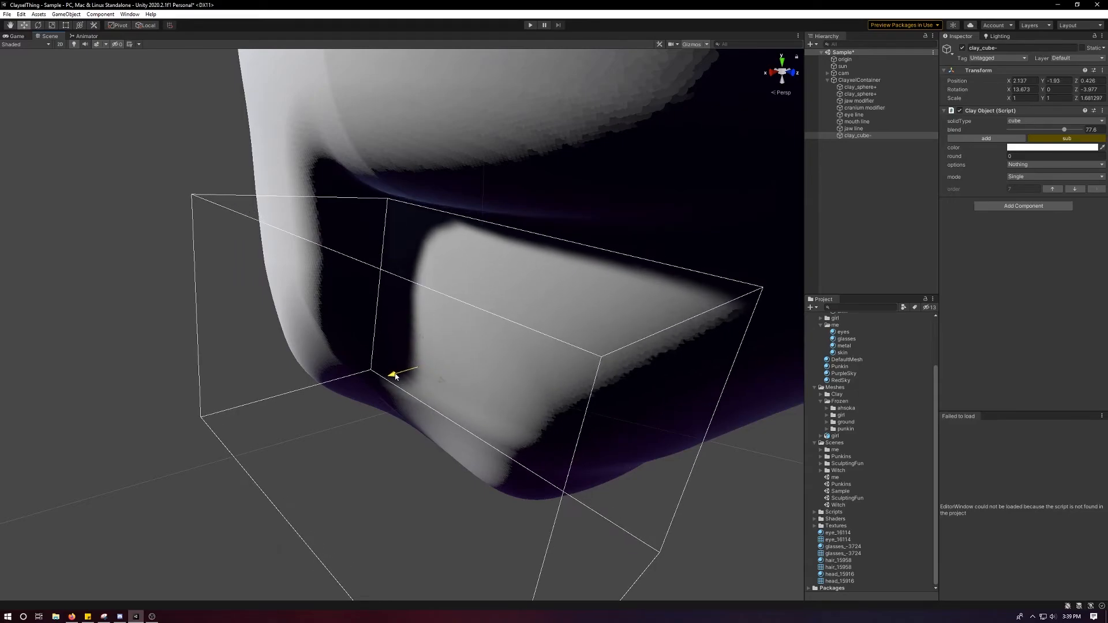
pyautogui.press('alt')
pyautogui.keyDown('alt'); pyautogui.moveTo(404, 364); pyautogui.dragTo(527, 350); pyautogui.keyUp('alt')
pyautogui.hotkey('ctrl', 'z')
# Slide the subtractive cube toward the back of the head to about Y -1.987, Z 0.682.
pyautogui.scroll(-5, 595, 331)
pyautogui.scroll(-6, 527, 350)
pyautogui.moveTo(478, 266); pyautogui.dragTo(474, 339, button='middle')
pyautogui.keyDown('alt'); pyautogui.moveTo(475, 339); pyautogui.dragTo(606, 342); pyautogui.keyUp('alt')
pyautogui.keyDown('alt'); pyautogui.moveTo(524, 293); pyautogui.dragTo(384, 247); pyautogui.keyUp('alt')
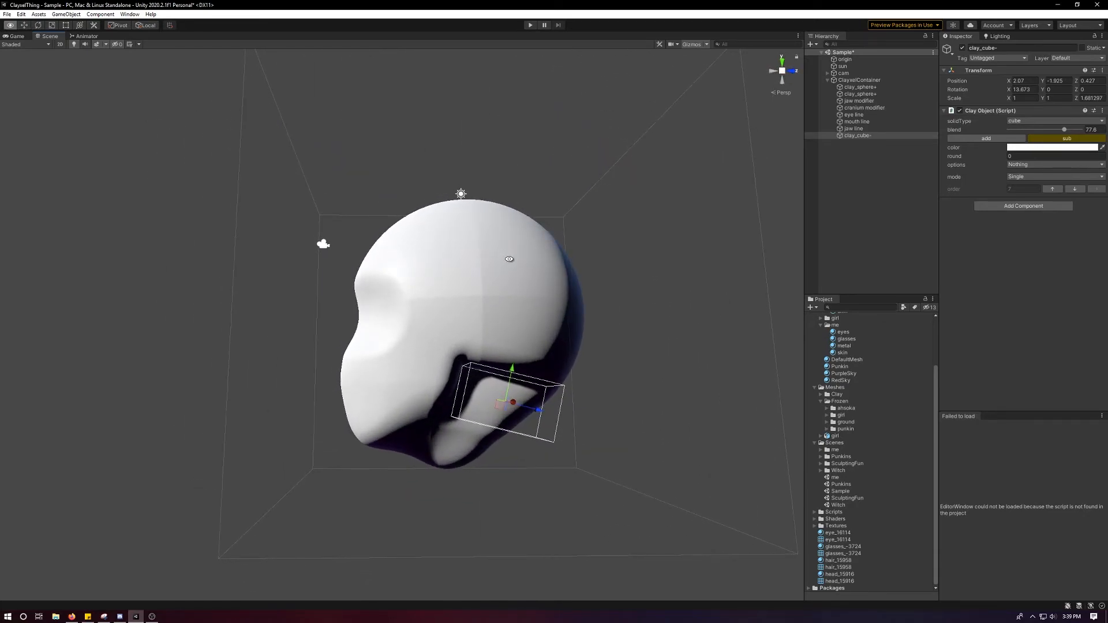
pyautogui.keyDown('alt'); pyautogui.moveTo(491, 264); pyautogui.dragTo(411, 317); pyautogui.keyUp('alt')
pyautogui.scroll(3, 410, 317)
pyautogui.moveTo(452, 328); pyautogui.dragTo(451, 220, button='middle')
pyautogui.keyDown('alt'); pyautogui.moveTo(433, 294); pyautogui.dragTo(445, 269); pyautogui.keyUp('alt')
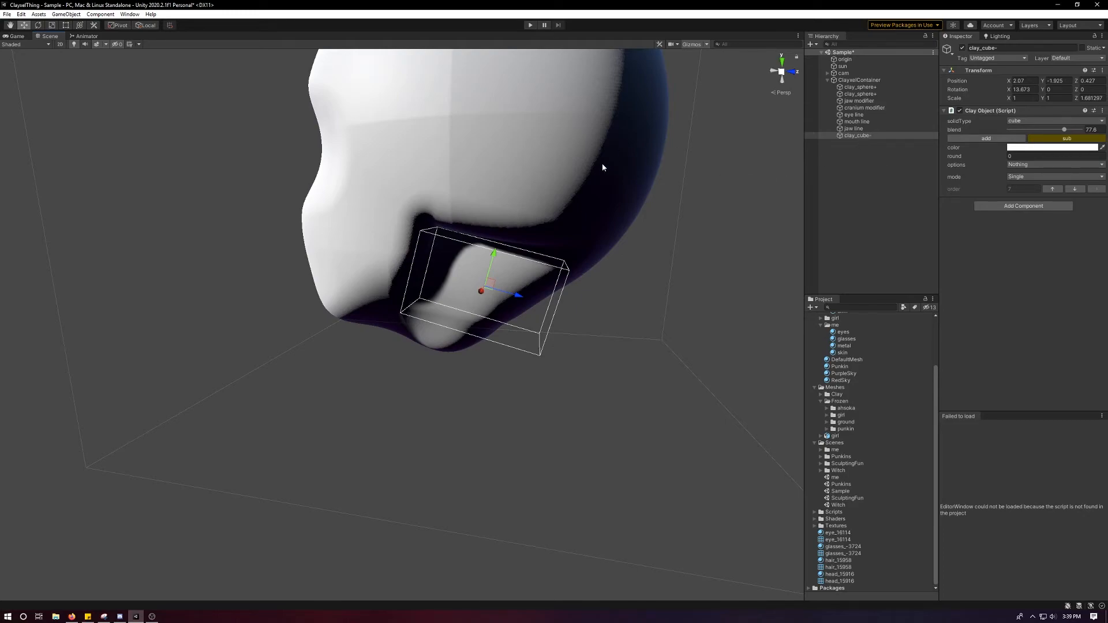
pyautogui.scroll(2, 455, 269)
pyautogui.moveTo(522, 293); pyautogui.dragTo(546, 297)
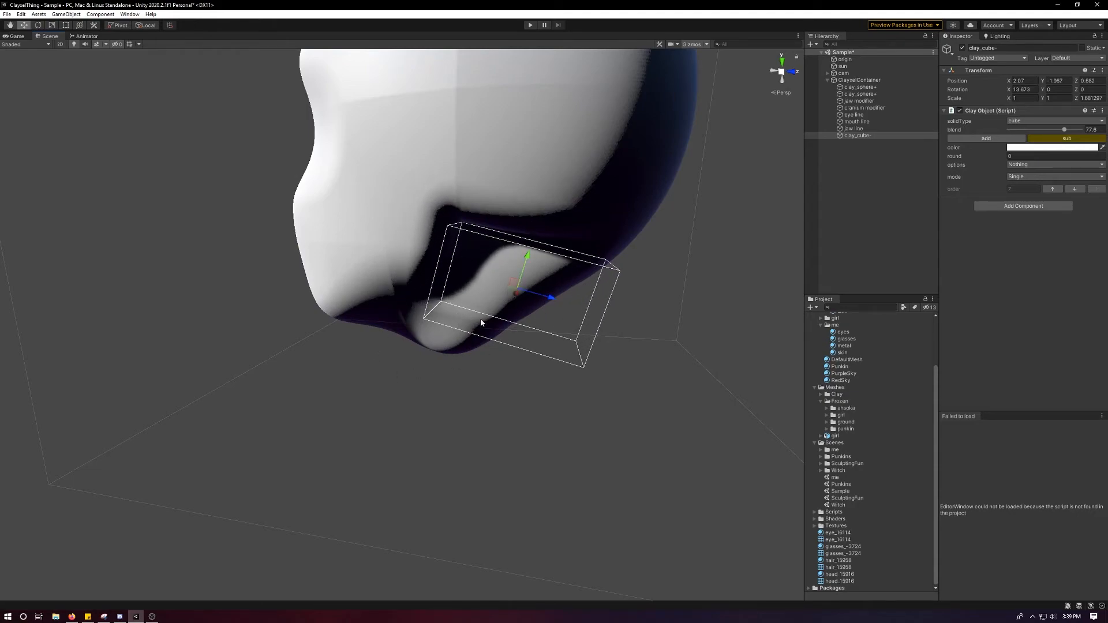
# Examine the head's profile, eye line and jaw cut from several angles.
pyautogui.keyDown('alt'); pyautogui.moveTo(644, 247); pyautogui.dragTo(618, 262); pyautogui.keyUp('alt')
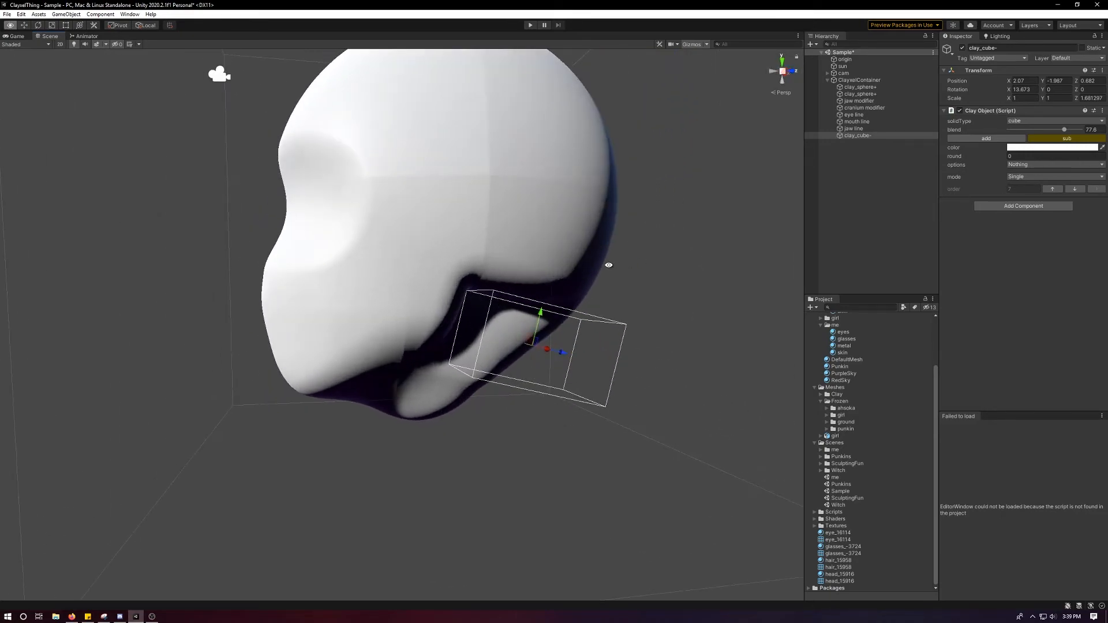
pyautogui.scroll(3, 606, 260)
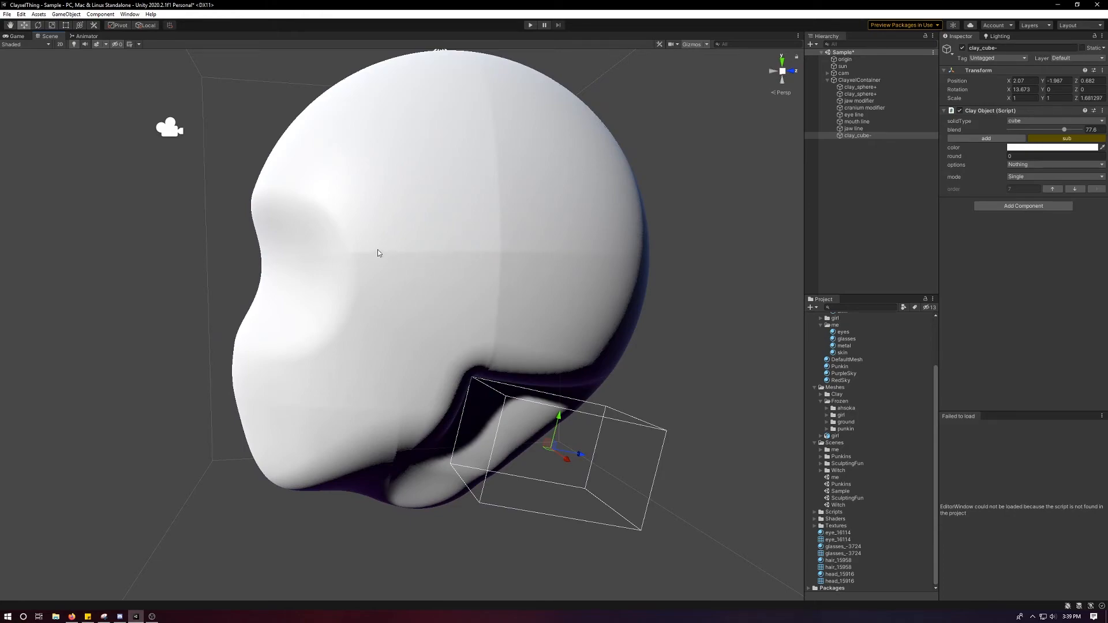
pyautogui.keyDown('alt'); pyautogui.moveTo(497, 359); pyautogui.dragTo(453, 218); pyautogui.keyUp('alt')
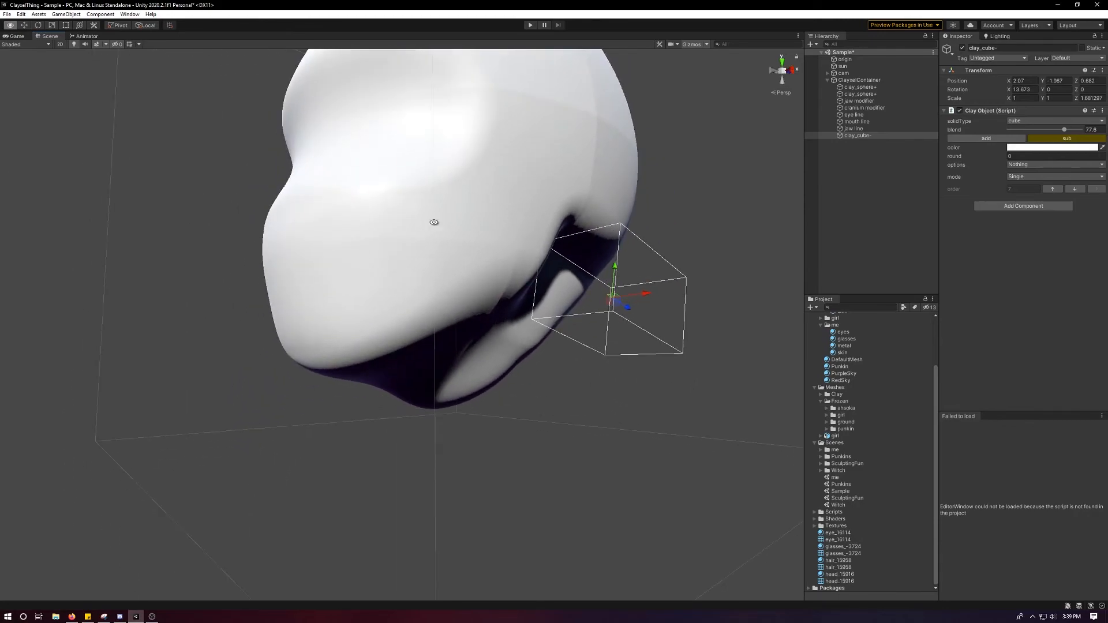
pyautogui.keyDown('alt'); pyautogui.moveTo(478, 261); pyautogui.dragTo(343, 241); pyautogui.keyUp('alt')
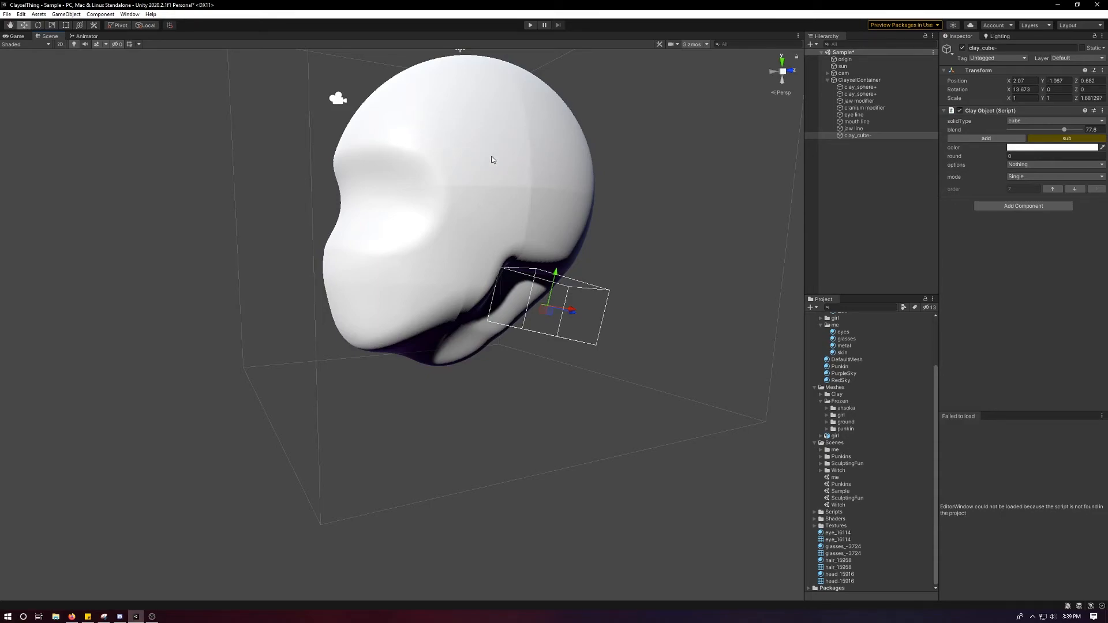
pyautogui.scroll(4, 514, 148)
pyautogui.moveTo(535, 143); pyautogui.dragTo(492, 250, button='middle')
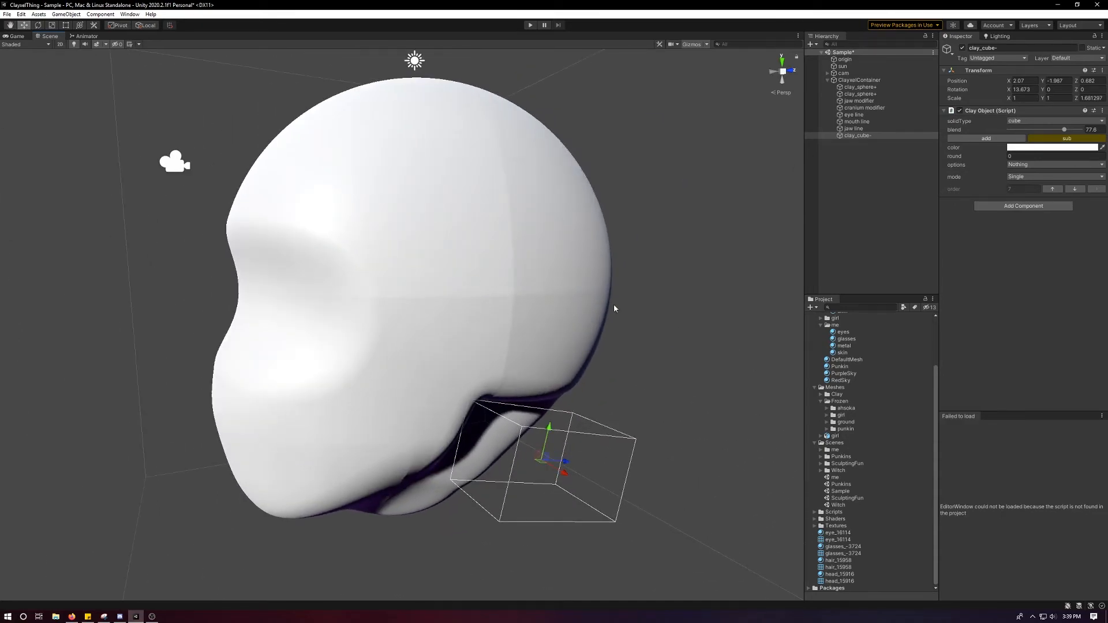
pyautogui.keyDown('alt'); pyautogui.moveTo(534, 239); pyautogui.dragTo(584, 237); pyautogui.keyUp('alt')
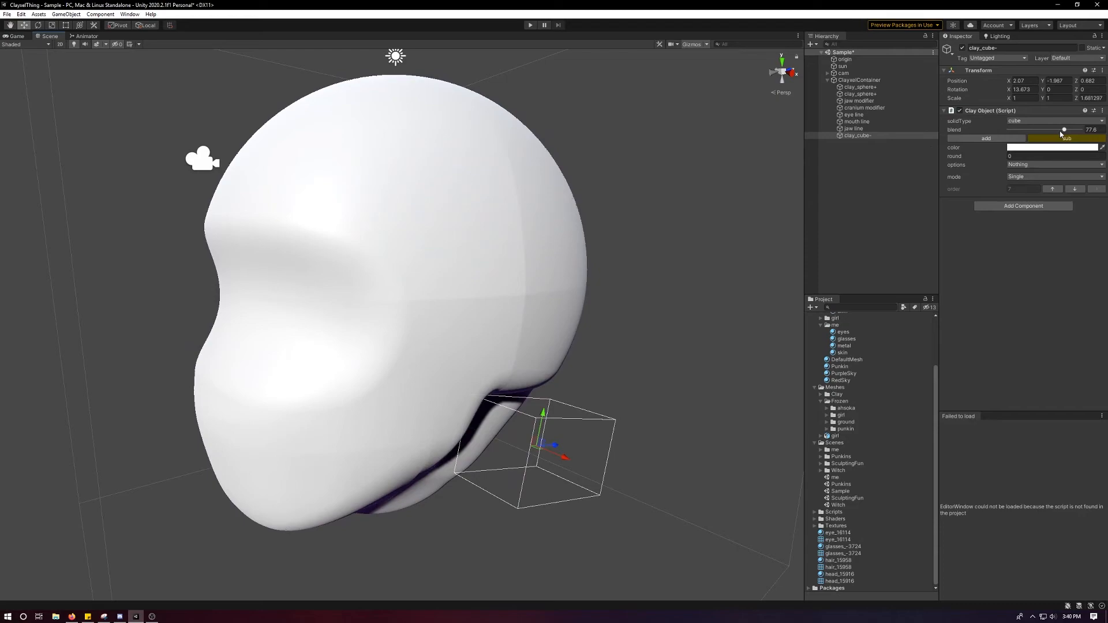
# Set the clay container's clayxel detail to 50.
pyautogui.click(864, 81)
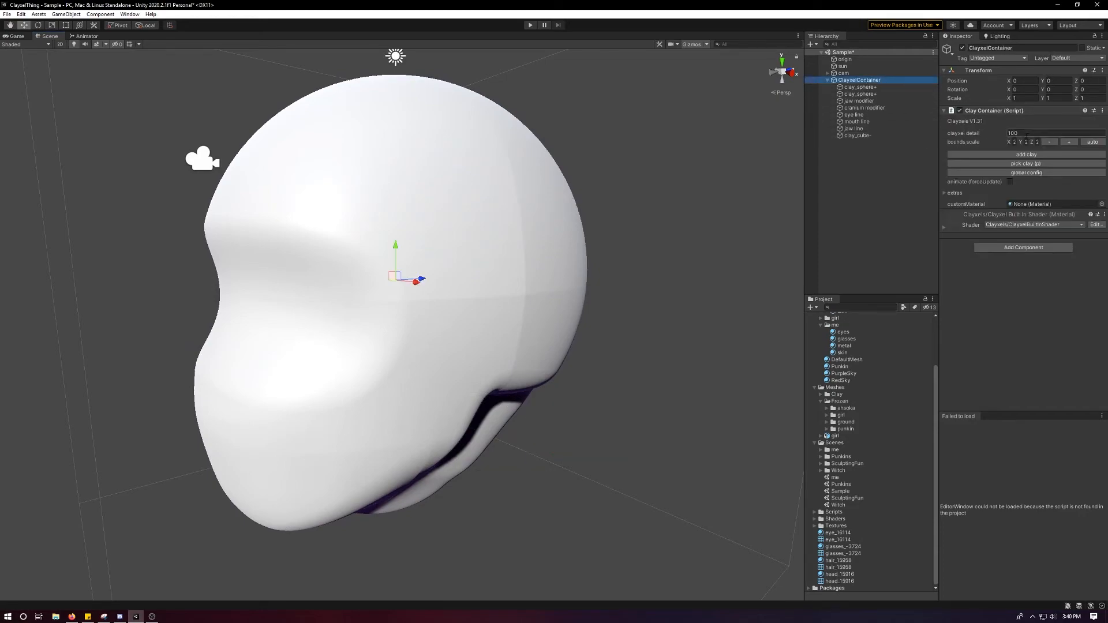
pyautogui.click(1045, 143)
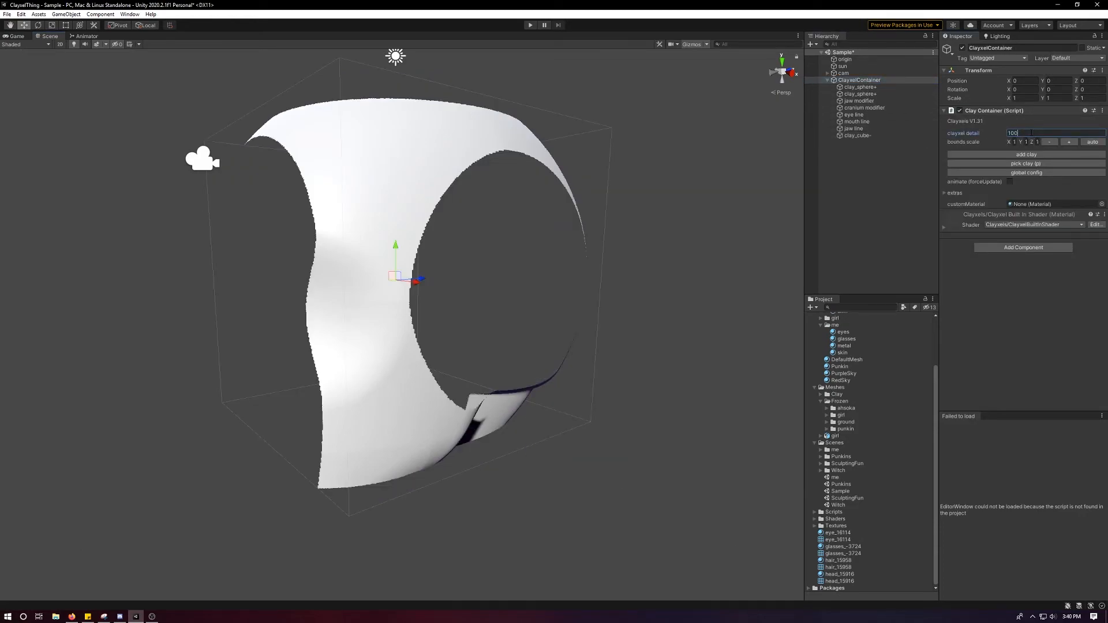
pyautogui.hotkey('ctrl', 'z')
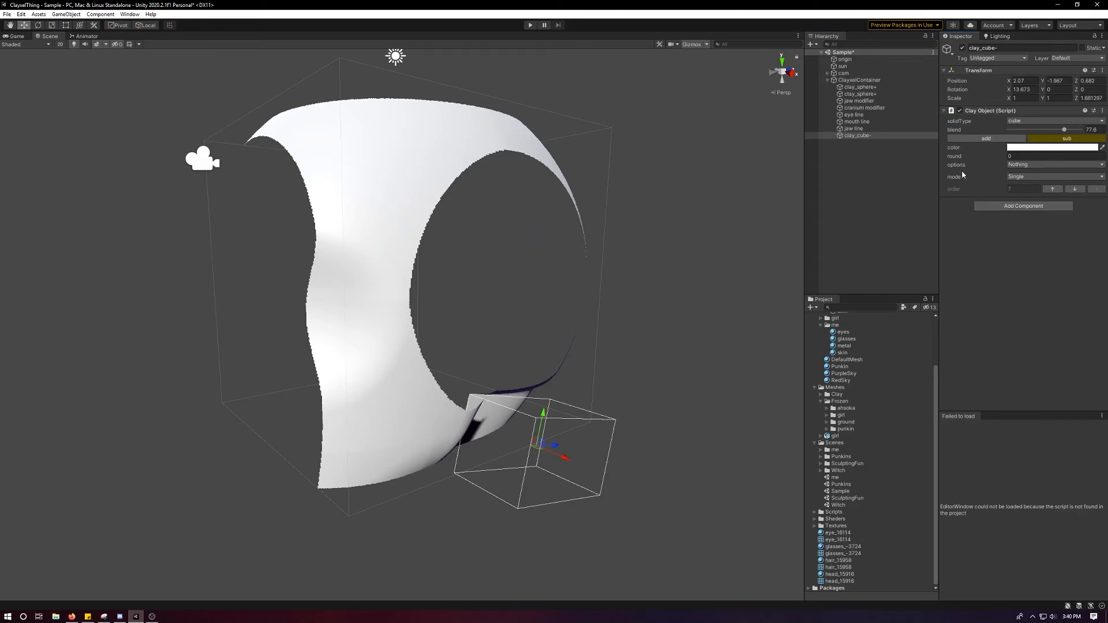
pyautogui.click(870, 131)
pyautogui.click(866, 75)
pyautogui.click(866, 81)
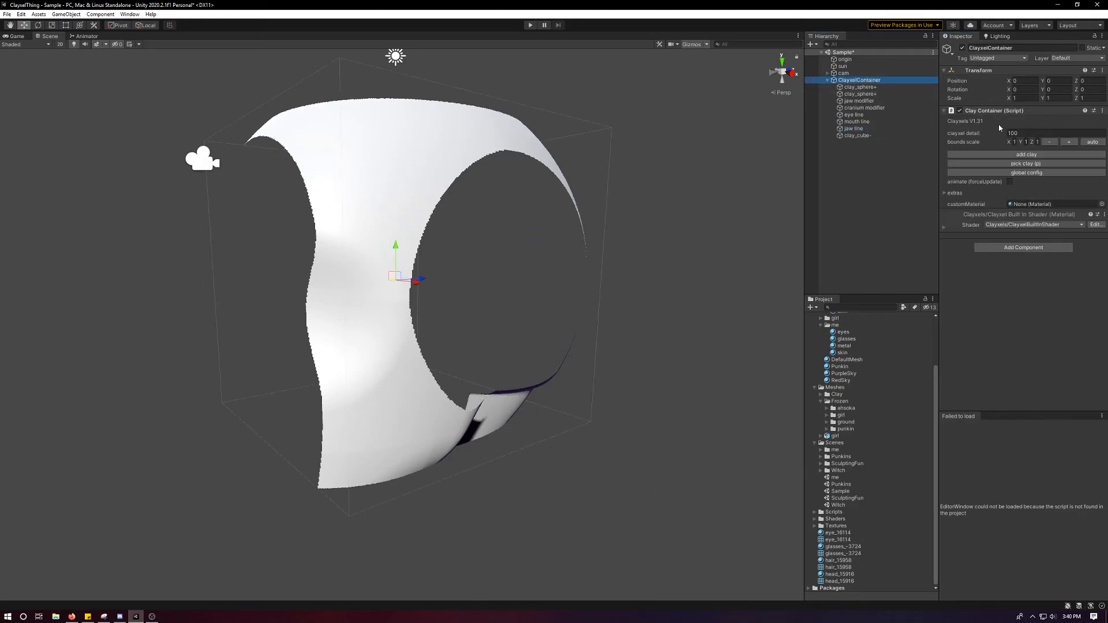
pyautogui.write('50')
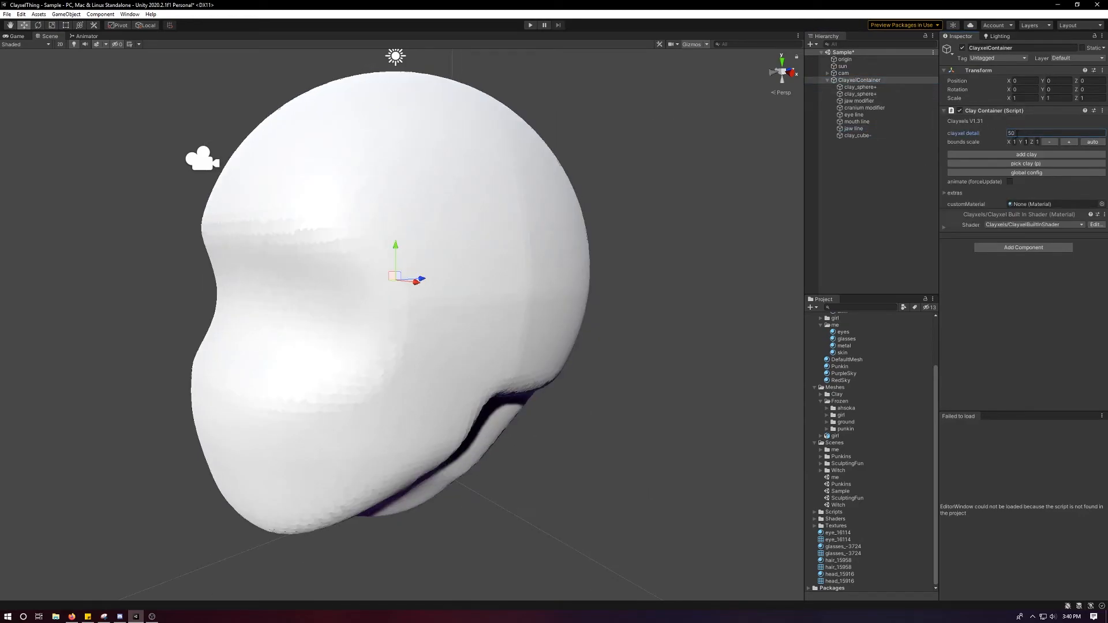
# Move the subtractive cube at the back of the jaw outward to about X 2.338 and set its blend to 74.6.
pyautogui.scroll(-4, 512, 277)
pyautogui.keyDown('alt'); pyautogui.moveTo(502, 272); pyautogui.dragTo(491, 231); pyautogui.keyUp('alt')
pyautogui.click(862, 130)
pyautogui.click(858, 122)
pyautogui.press('e')
pyautogui.click(885, 136)
pyautogui.press('w')
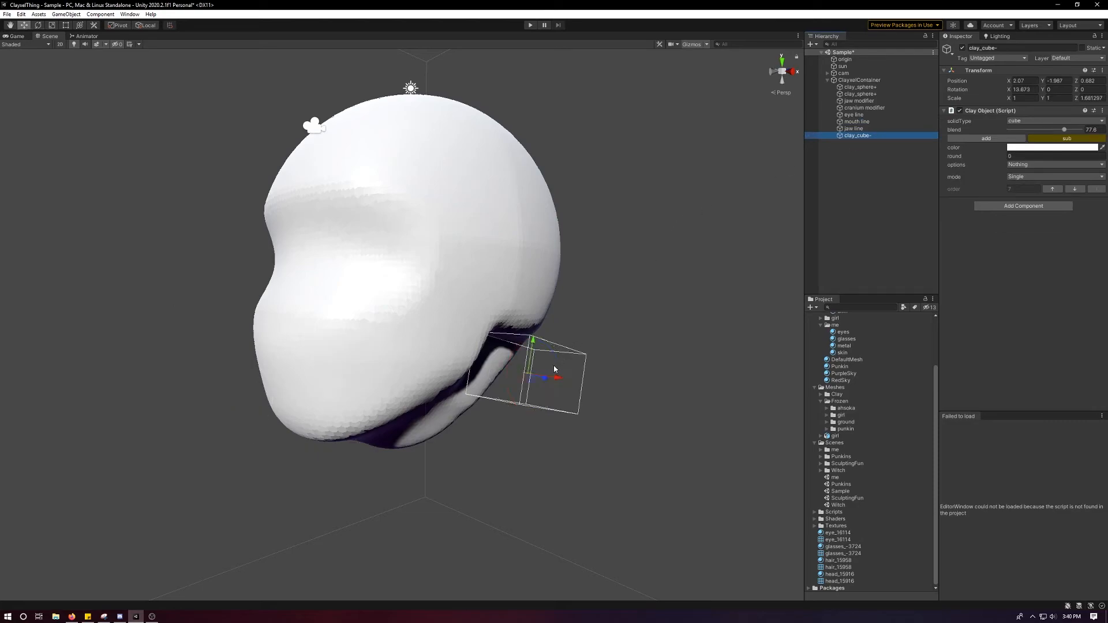
pyautogui.moveTo(555, 381); pyautogui.dragTo(567, 385)
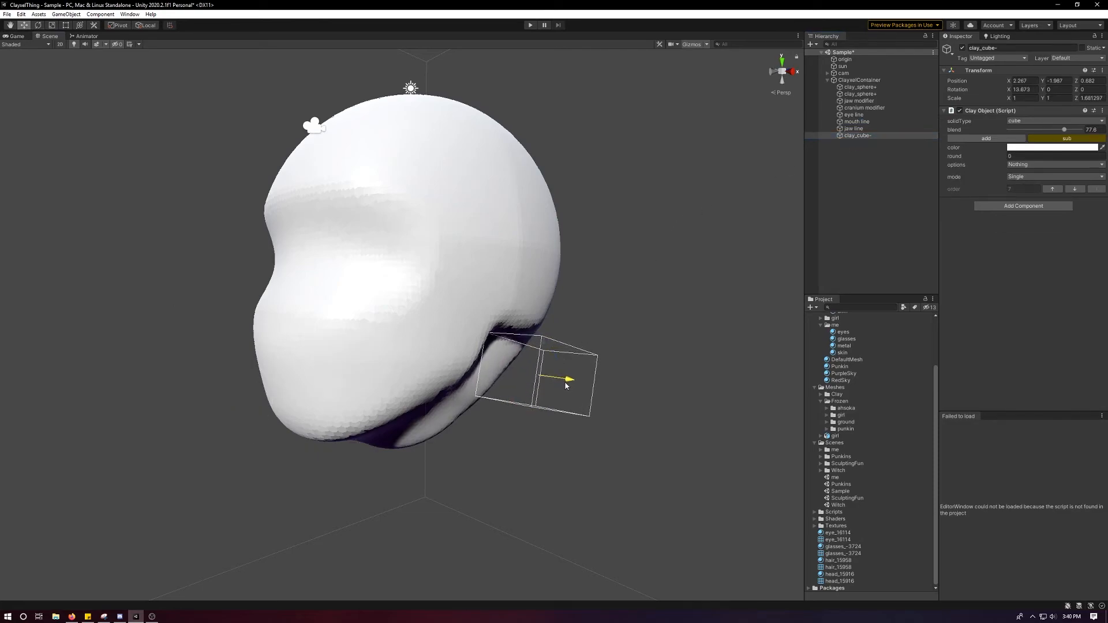
pyautogui.moveTo(1066, 131)
pyautogui.mouseDown()
pyautogui.moveTo(1045, 131)
pyautogui.moveTo(1076, 130)
pyautogui.moveTo(1062, 130)
pyautogui.mouseUp()
pyautogui.keyDown('alt'); pyautogui.moveTo(574, 378); pyautogui.dragTo(510, 392); pyautogui.keyUp('alt')
# Rename the subtractive clay cube as jaw block.
pyautogui.click(547, 410)
pyautogui.click(549, 408)
pyautogui.click(654, 329)
pyautogui.keyDown('alt'); pyautogui.moveTo(654, 329); pyautogui.dragTo(758, 213); pyautogui.keyUp('alt')
pyautogui.click(866, 135)
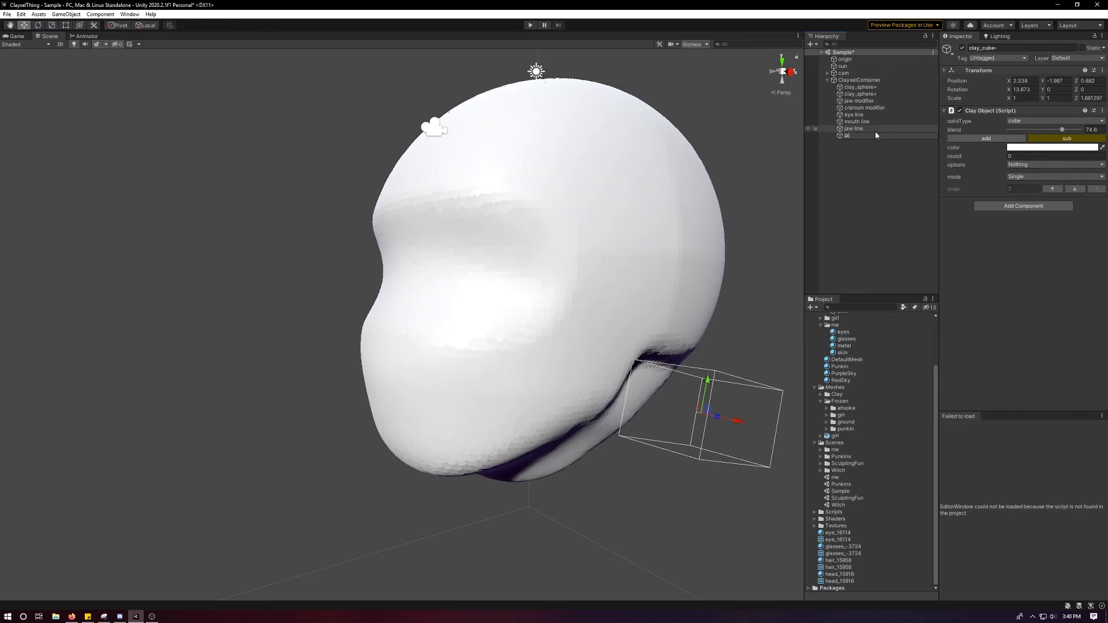
pyautogui.write('jaw block')
pyautogui.press('Return')
# Add a new clay object to the container and make its solid type sphere.
pyautogui.click(860, 80)
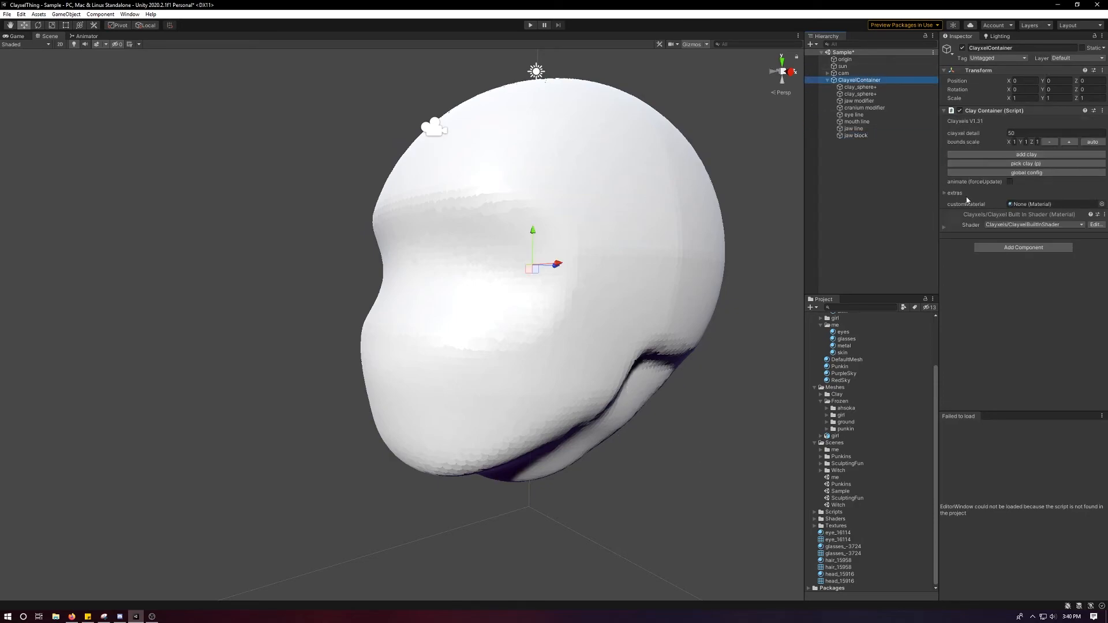
pyautogui.click(1027, 154)
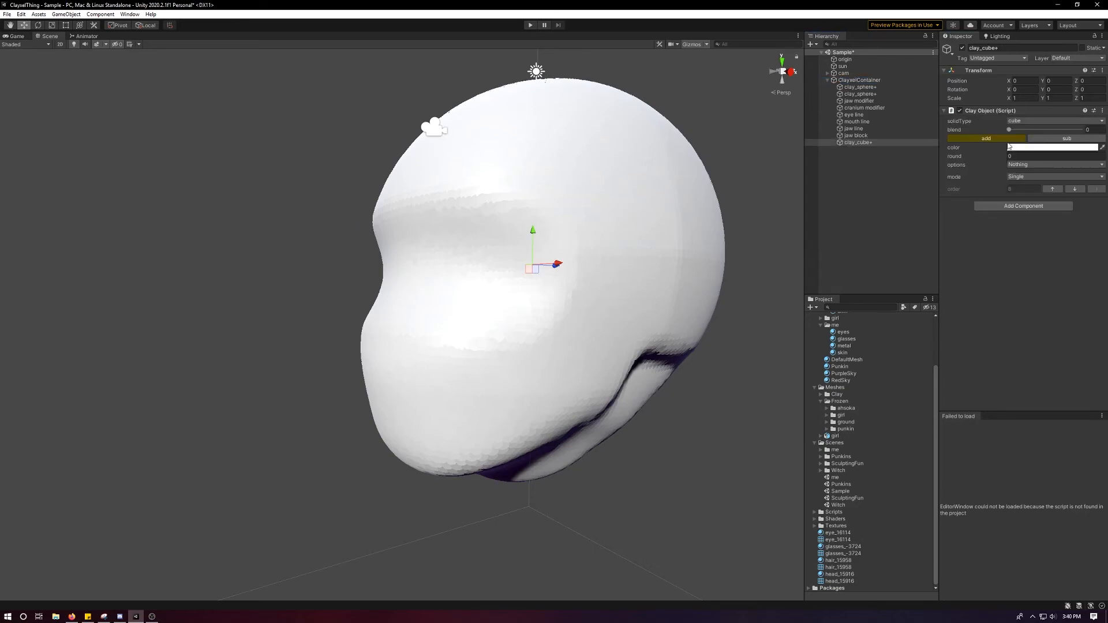
pyautogui.click(1026, 120)
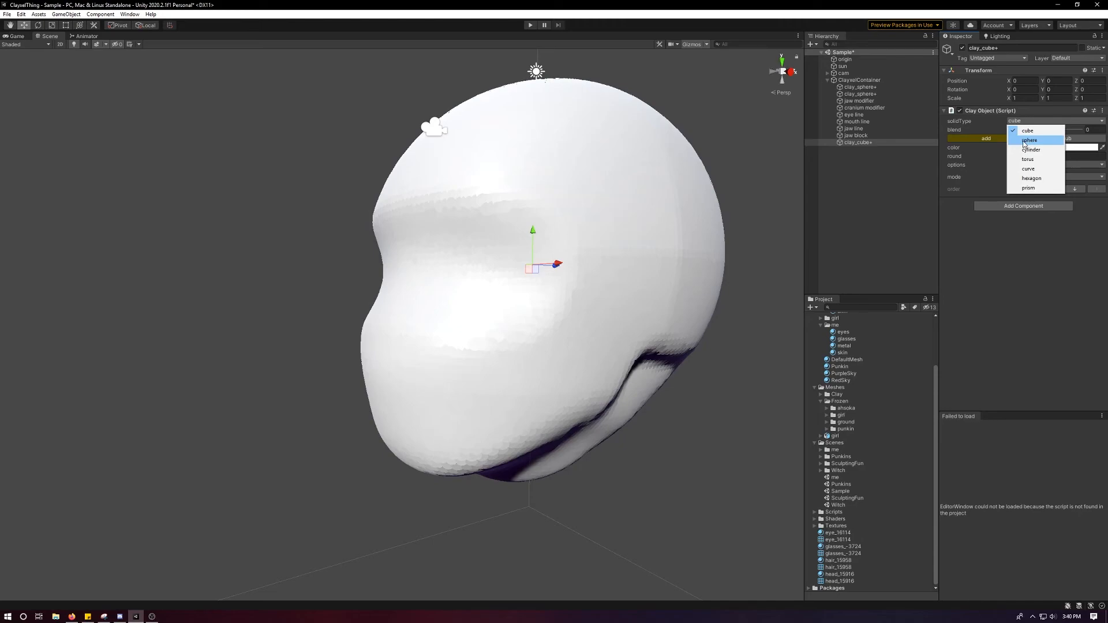
pyautogui.click(1025, 141)
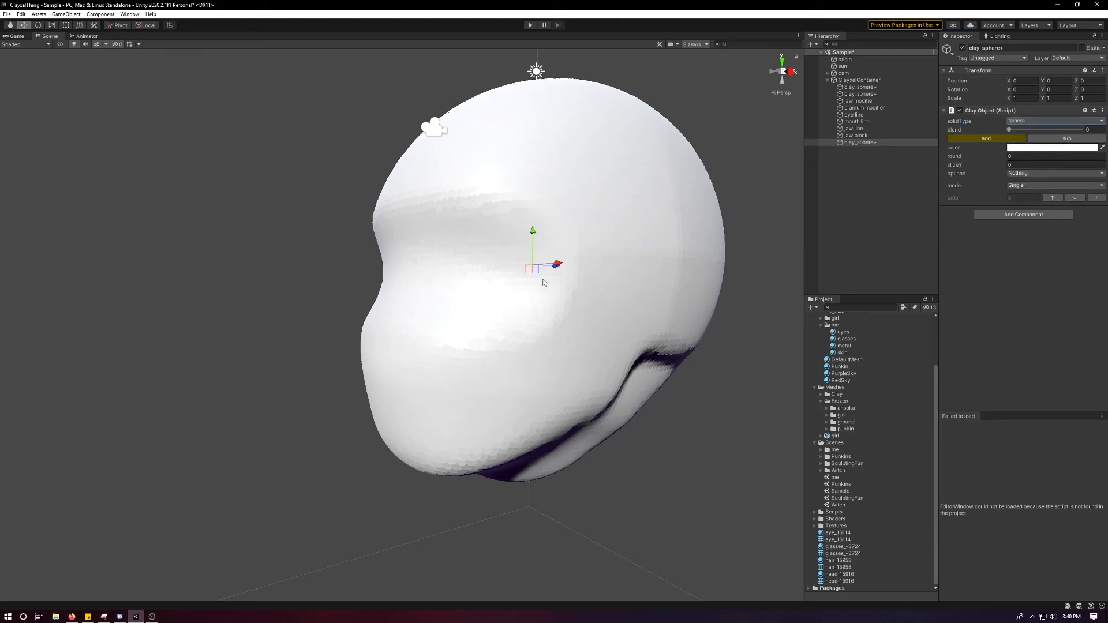
# Move the new sphere to the chin at about Y -2.747, Z -2.22.
pyautogui.moveTo(532, 281); pyautogui.dragTo(559, 430)
pyautogui.scroll(5, 516, 402)
pyautogui.moveTo(516, 402); pyautogui.dragTo(492, 237, button='middle')
pyautogui.keyDown('alt'); pyautogui.moveTo(492, 237); pyautogui.dragTo(392, 313); pyautogui.keyUp('alt')
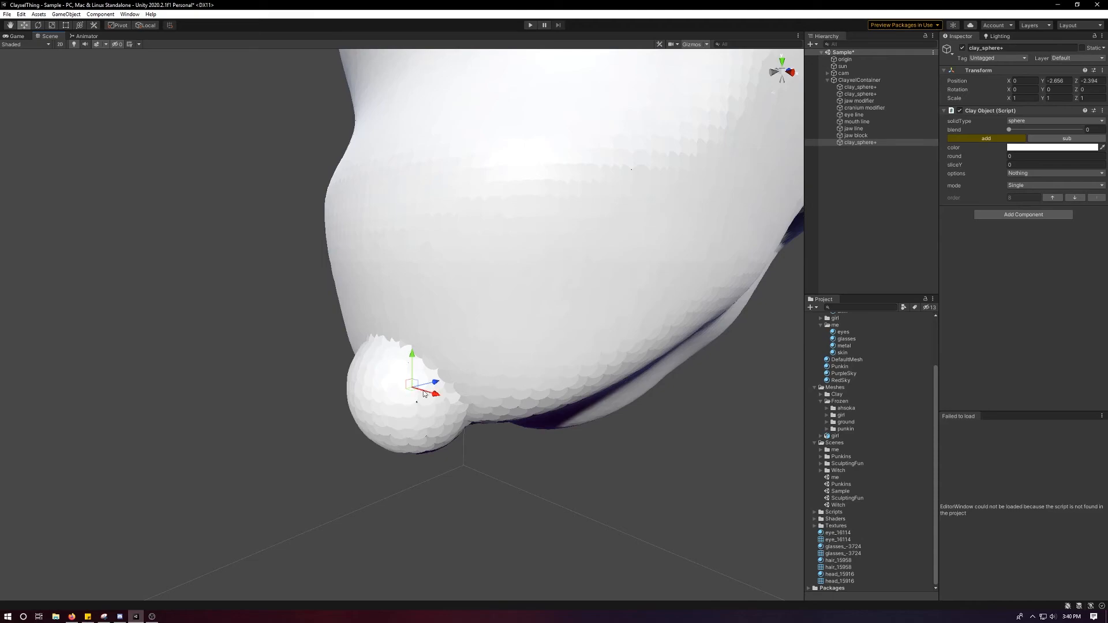
pyautogui.moveTo(434, 384); pyautogui.dragTo(449, 301)
pyautogui.scroll(-6, 449, 301)
pyautogui.keyDown('alt'); pyautogui.moveTo(514, 255); pyautogui.dragTo(497, 223); pyautogui.keyUp('alt')
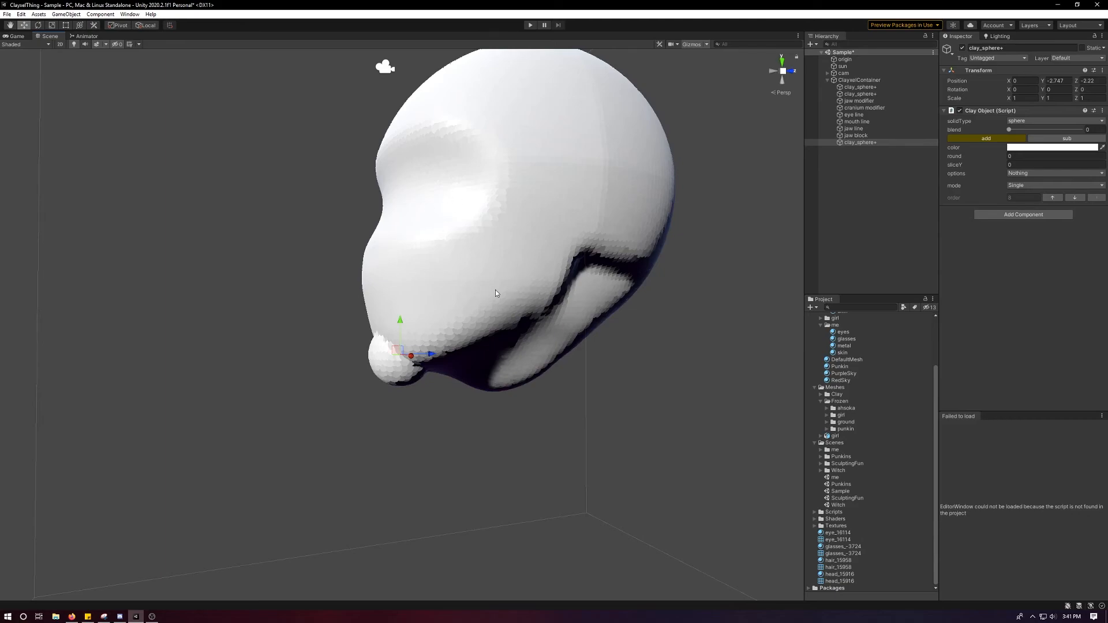
# Raise the chin sphere slightly to about Y -2.697 and increase its blend so it merges smoothly with the jaw.
pyautogui.keyDown('alt'); pyautogui.moveTo(459, 230); pyautogui.dragTo(613, 257); pyautogui.keyUp('alt')
pyautogui.scroll(7, 537, 332)
pyautogui.scroll(3, 531, 339)
pyautogui.keyDown('alt'); pyautogui.moveTo(527, 325); pyautogui.dragTo(481, 396); pyautogui.keyUp('alt')
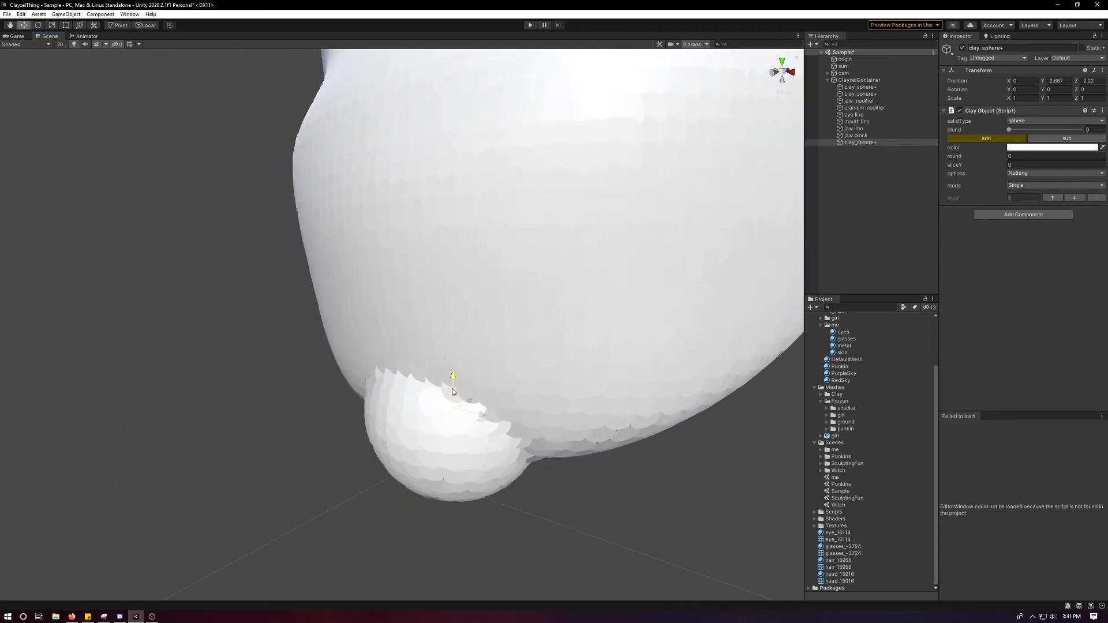
pyautogui.moveTo(1010, 129); pyautogui.dragTo(1035, 129)
pyautogui.scroll(-5, 583, 259)
pyautogui.keyDown('alt'); pyautogui.moveTo(582, 259); pyautogui.dragTo(464, 267); pyautogui.keyUp('alt')
pyautogui.scroll(4, 410, 360)
pyautogui.moveTo(410, 360); pyautogui.dragTo(583, 300)
# Duplicate the mouth line curve.
pyautogui.click(889, 136)
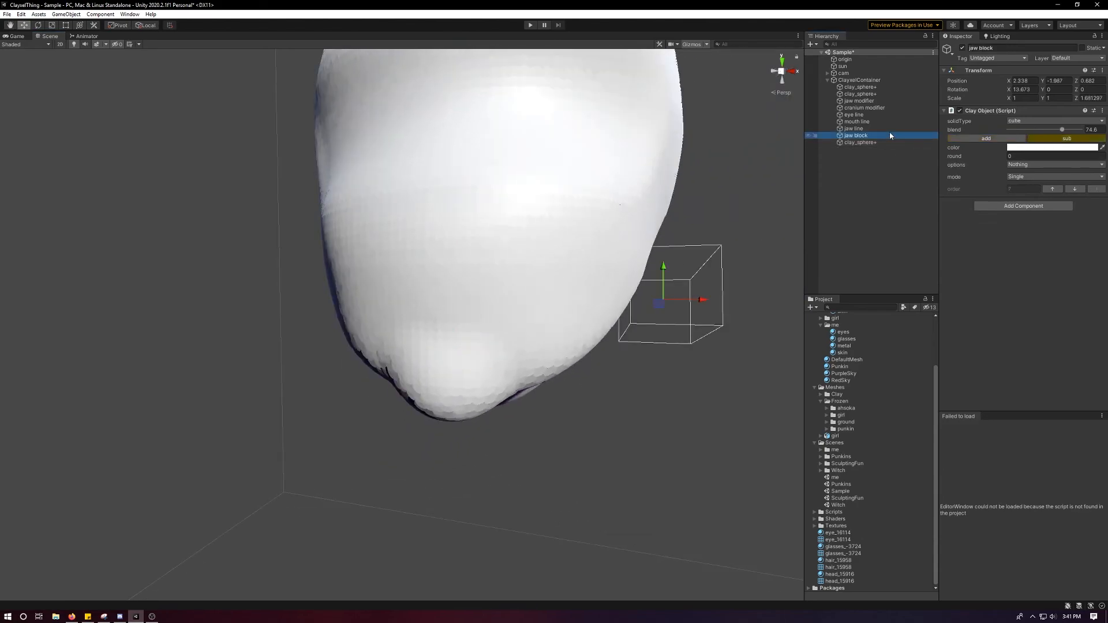
pyautogui.click(884, 128)
pyautogui.click(858, 121)
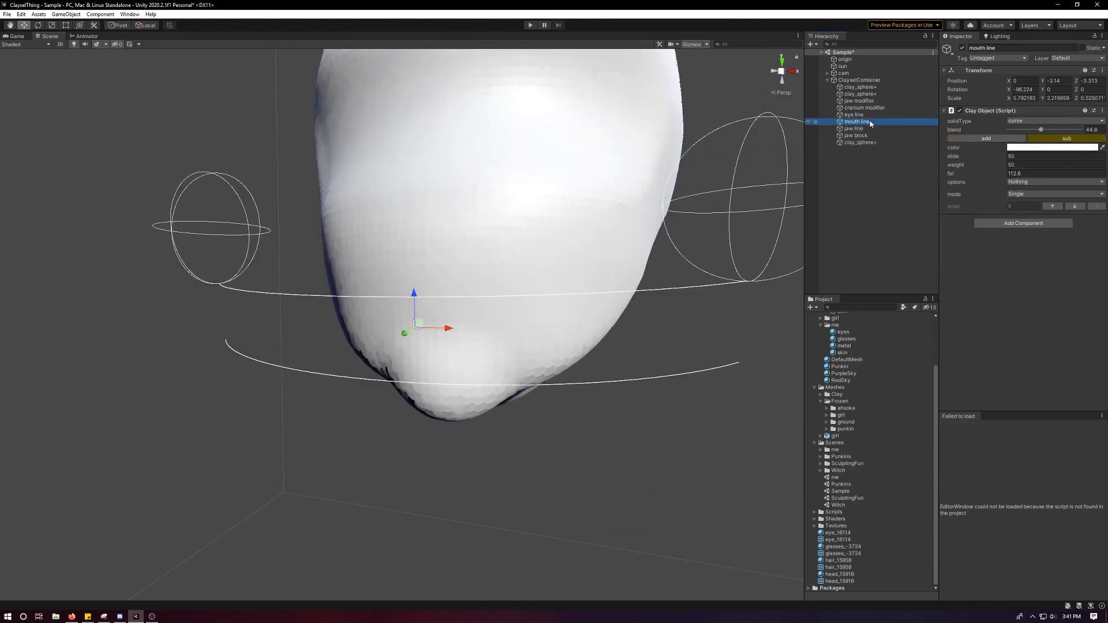
pyautogui.hotkey('ctrl', 'd')
pyautogui.keyDown('alt'); pyautogui.moveTo(529, 263); pyautogui.dragTo(511, 252); pyautogui.keyUp('alt')
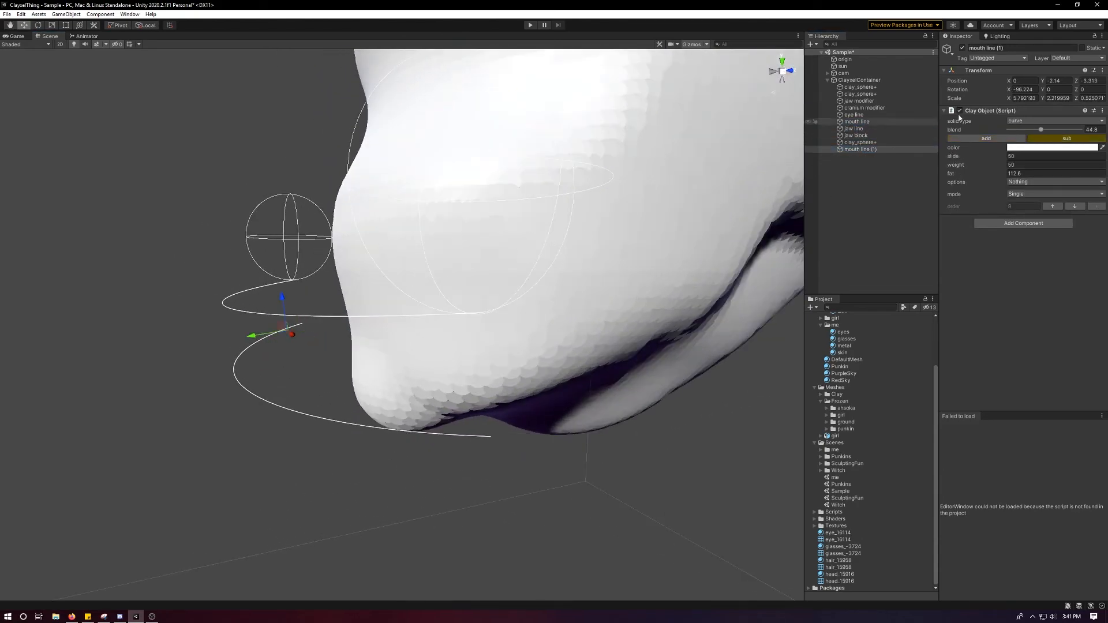
# Scale the mouth line copy down to about X 2.824, Y 1.082, Z 0.256.
pyautogui.press('r')
pyautogui.keyDown('alt'); pyautogui.moveTo(417, 291); pyautogui.dragTo(387, 413); pyautogui.keyUp('alt')
pyautogui.press('w')
pyautogui.press('r')
pyautogui.moveTo(392, 366); pyautogui.dragTo(411, 261)
pyautogui.press('w')
pyautogui.keyDown('alt'); pyautogui.moveTo(425, 379); pyautogui.dragTo(369, 350); pyautogui.keyUp('alt')
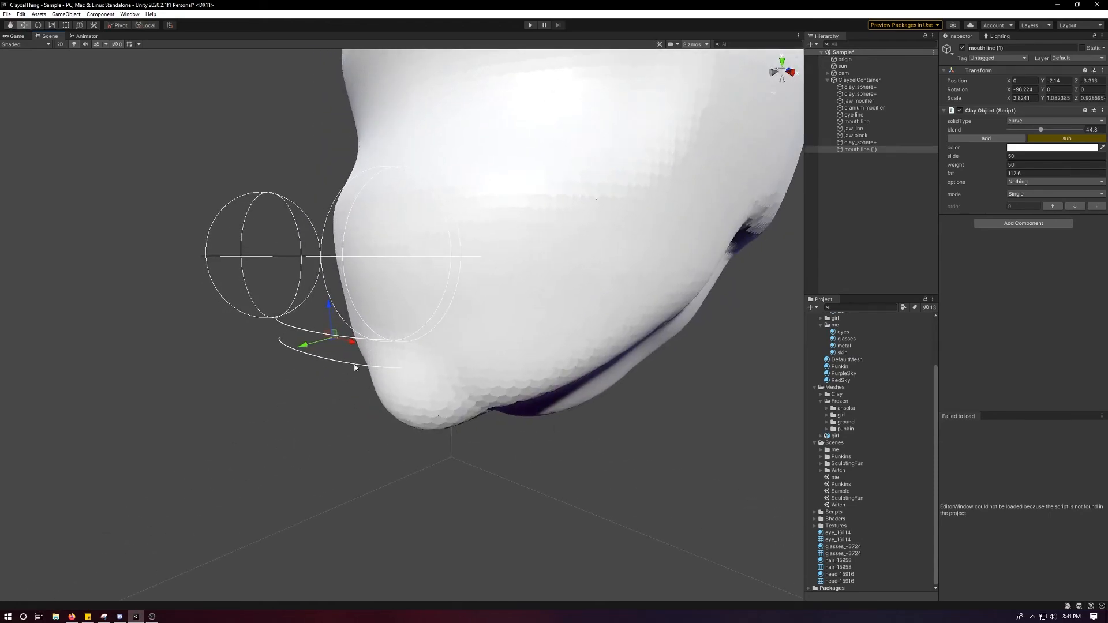
pyautogui.hotkey('ctrl', 'z')
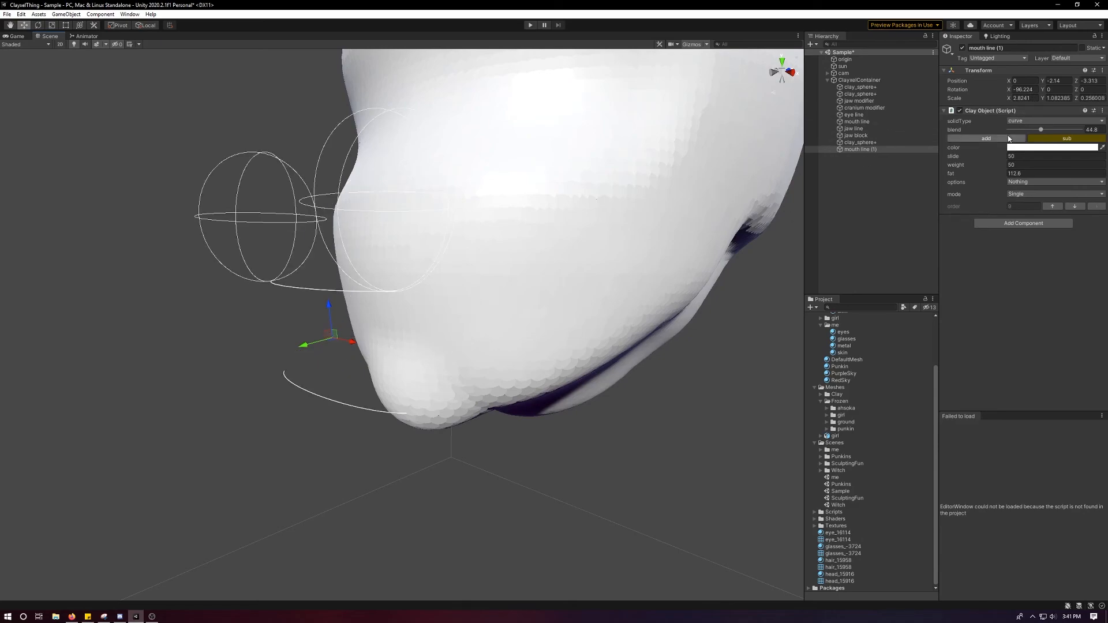
# Switch the mouth line copy to additive clay and reduce its fat to 33.8.
pyautogui.click(974, 140)
pyautogui.press('r')
pyautogui.moveTo(329, 306); pyautogui.dragTo(334, 361)
pyautogui.hotkey('ctrl', 'z')
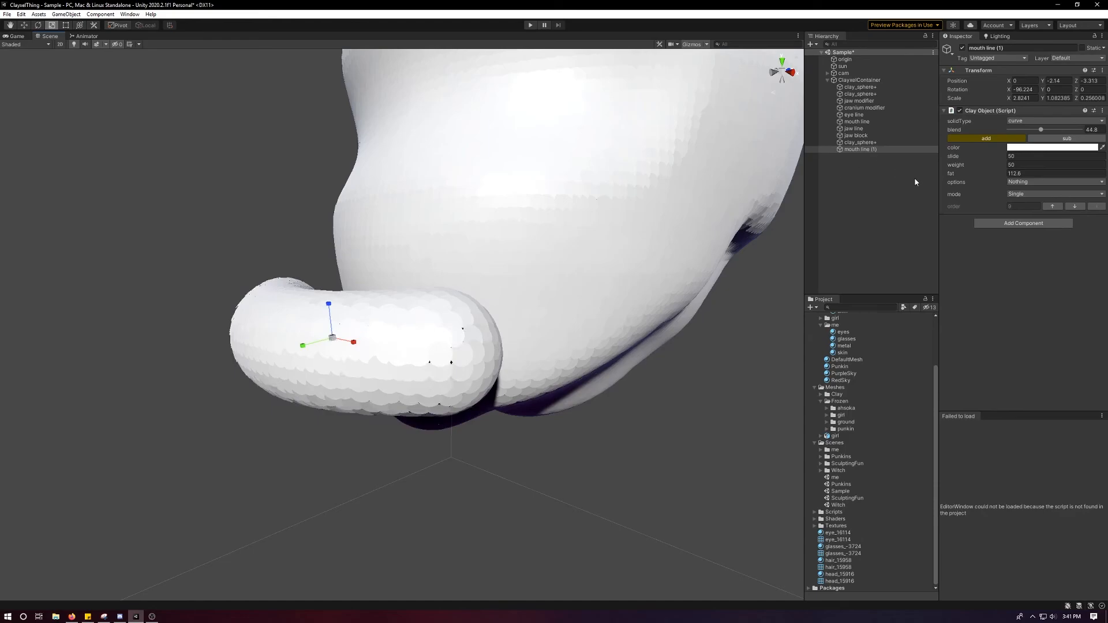
pyautogui.moveTo(981, 175); pyautogui.dragTo(809, 178)
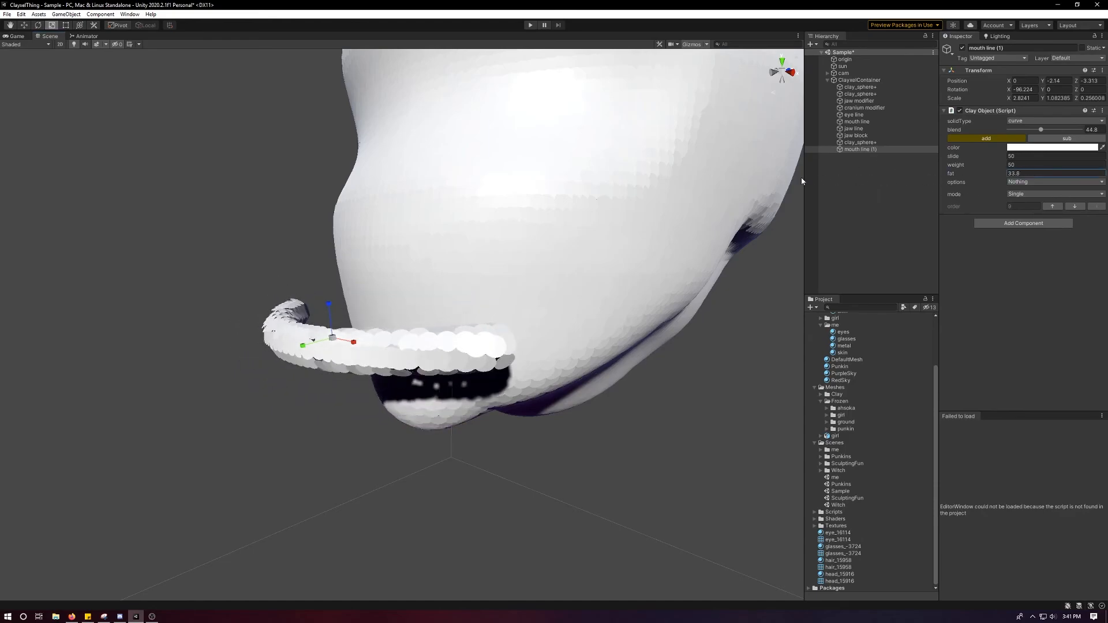
# Move the curve copy against the chin at about Y -2.556, Z -2.683 and tilt it to about -64.63° in X.
pyautogui.keyDown('alt'); pyautogui.moveTo(621, 228); pyautogui.dragTo(463, 245); pyautogui.keyUp('alt')
pyautogui.press('w')
pyautogui.moveTo(269, 342); pyautogui.dragTo(401, 326)
pyautogui.press('e')
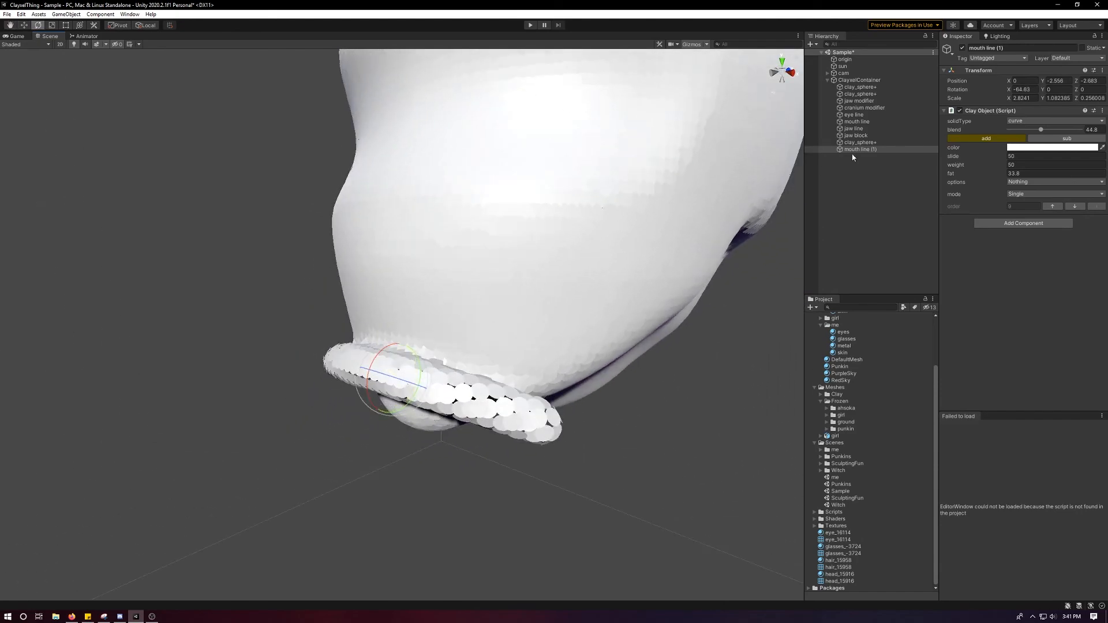
# Make the chin curve subtractive and shift it to about Y -2.654, Z -2.595.
pyautogui.click(1049, 138)
pyautogui.press('w')
pyautogui.moveTo(377, 376); pyautogui.dragTo(446, 328)
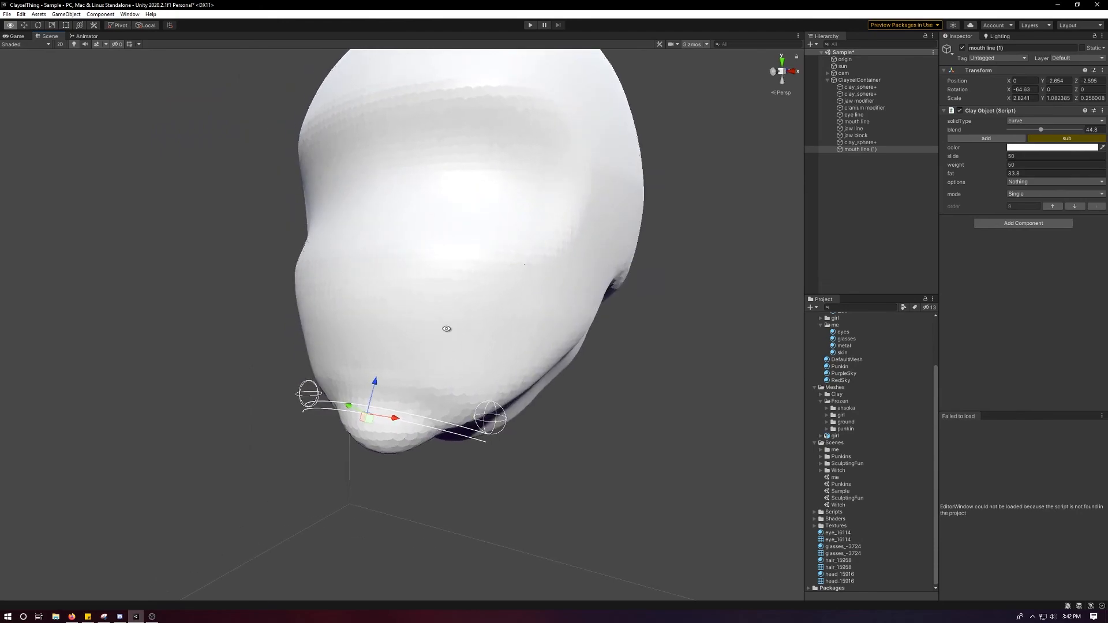
# Compare the chin's shape with the subtractive curve disabled and enabled.
pyautogui.keyDown('alt'); pyautogui.moveTo(535, 266); pyautogui.dragTo(529, 296); pyautogui.keyUp('alt')
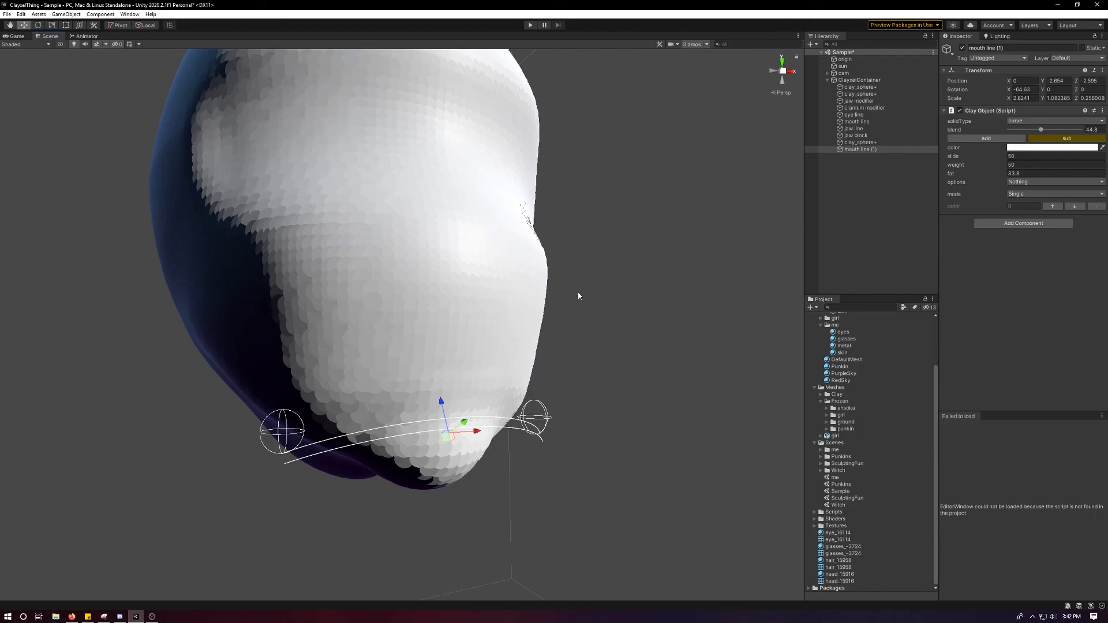
pyautogui.keyDown('alt'); pyautogui.moveTo(669, 292); pyautogui.dragTo(534, 307); pyautogui.keyUp('alt')
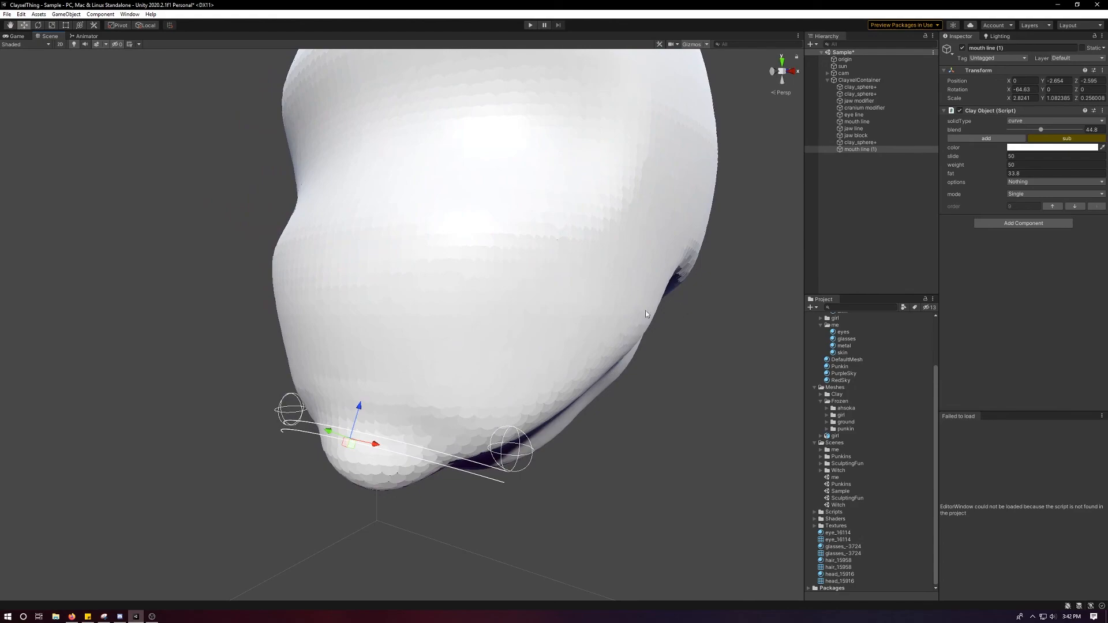
pyautogui.click(962, 48)
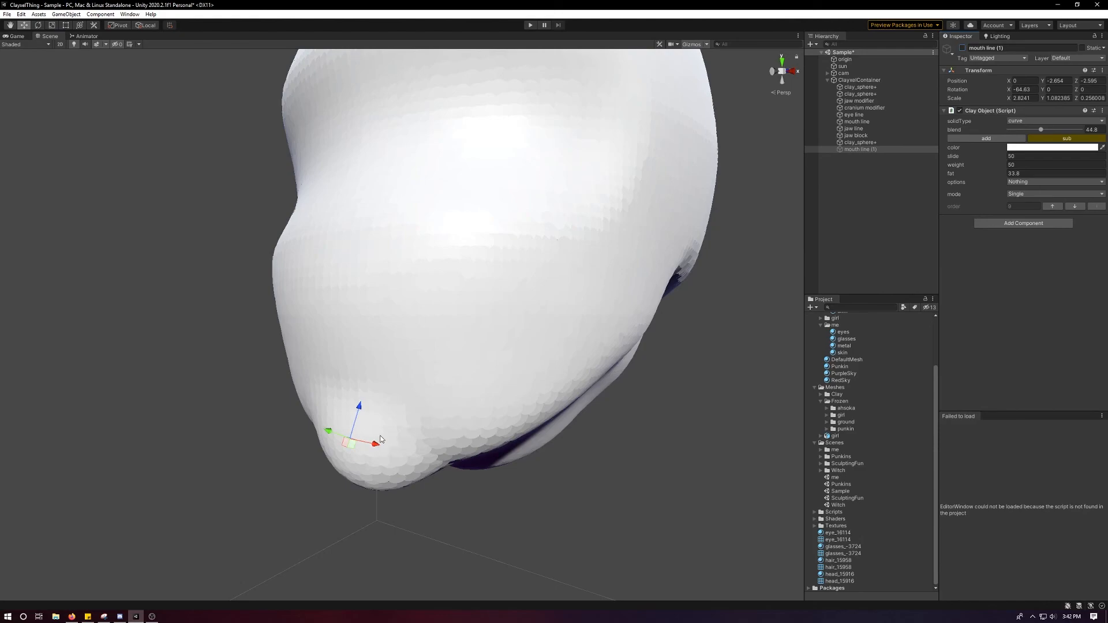
pyautogui.click(962, 48)
# Examine the whole head's front, profile, chin and jaw from several angles and distances.
pyautogui.keyDown('alt'); pyautogui.moveTo(641, 206); pyautogui.dragTo(655, 304); pyautogui.keyUp('alt')
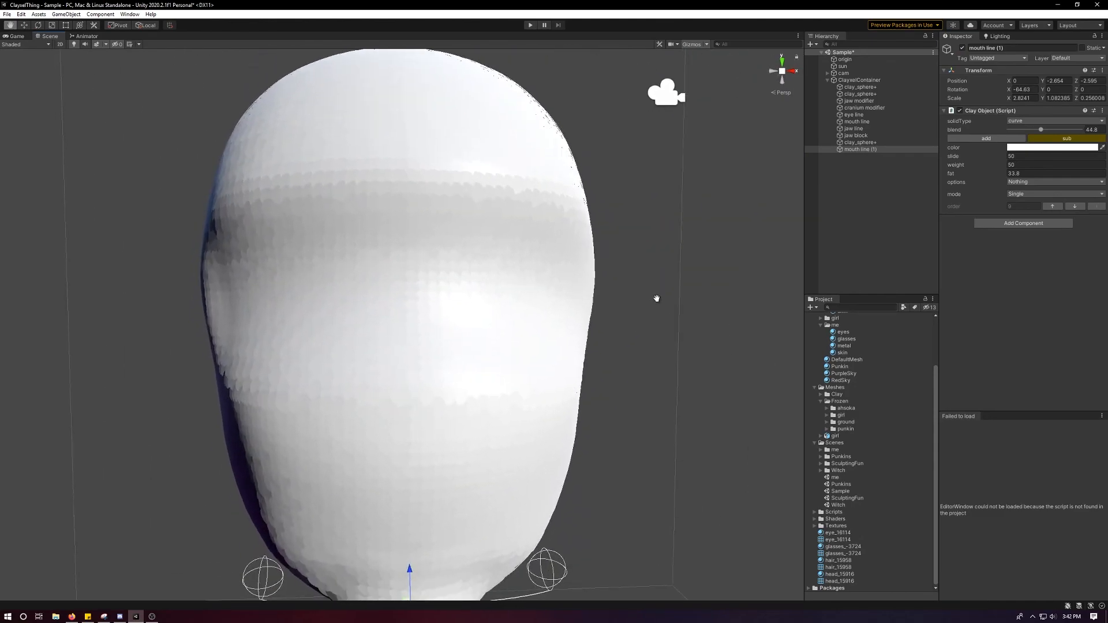
pyautogui.moveTo(655, 303); pyautogui.dragTo(656, 250, button='middle')
pyautogui.keyDown('alt'); pyautogui.moveTo(656, 250); pyautogui.dragTo(424, 303); pyautogui.keyUp('alt')
pyautogui.scroll(-6, 574, 270)
pyautogui.scroll(5, 423, 303)
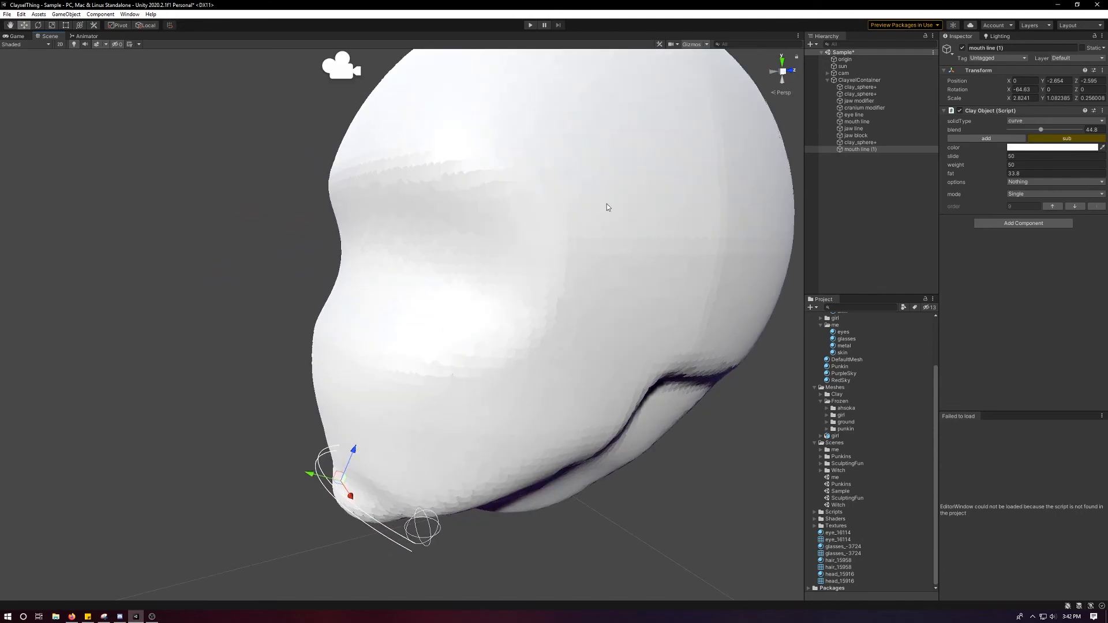
pyautogui.keyDown('alt'); pyautogui.moveTo(602, 232); pyautogui.dragTo(606, 300); pyautogui.keyUp('alt')
pyautogui.scroll(3, 684, 240)
pyautogui.scroll(-1, 691, 224)
pyautogui.scroll(-3, 582, 208)
pyautogui.click(684, 288)
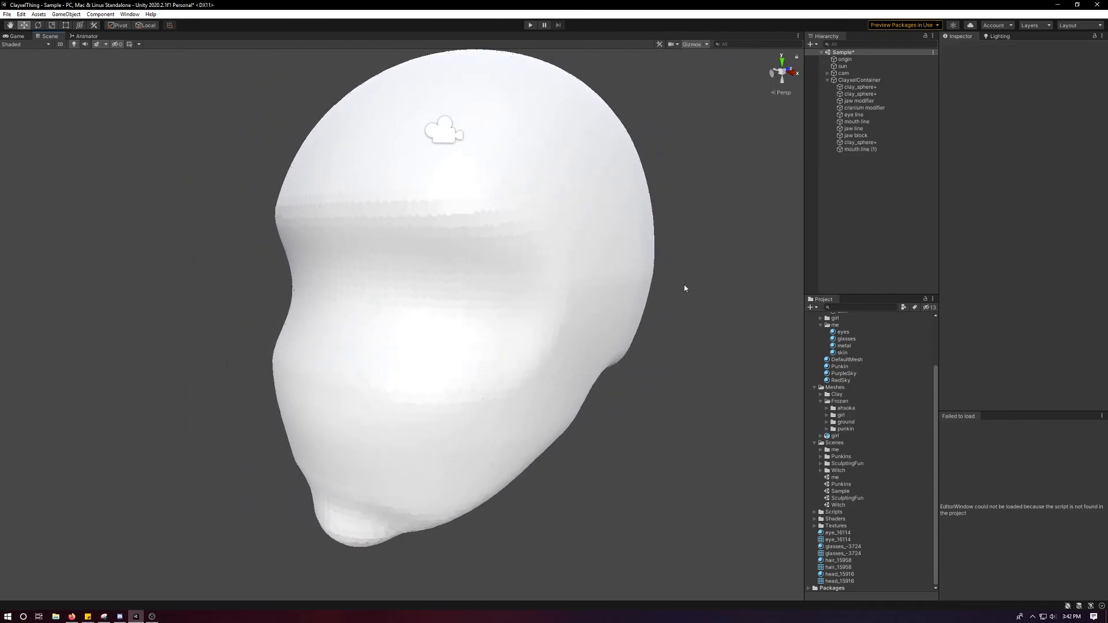
pyautogui.click(860, 142)
pyautogui.click(854, 115)
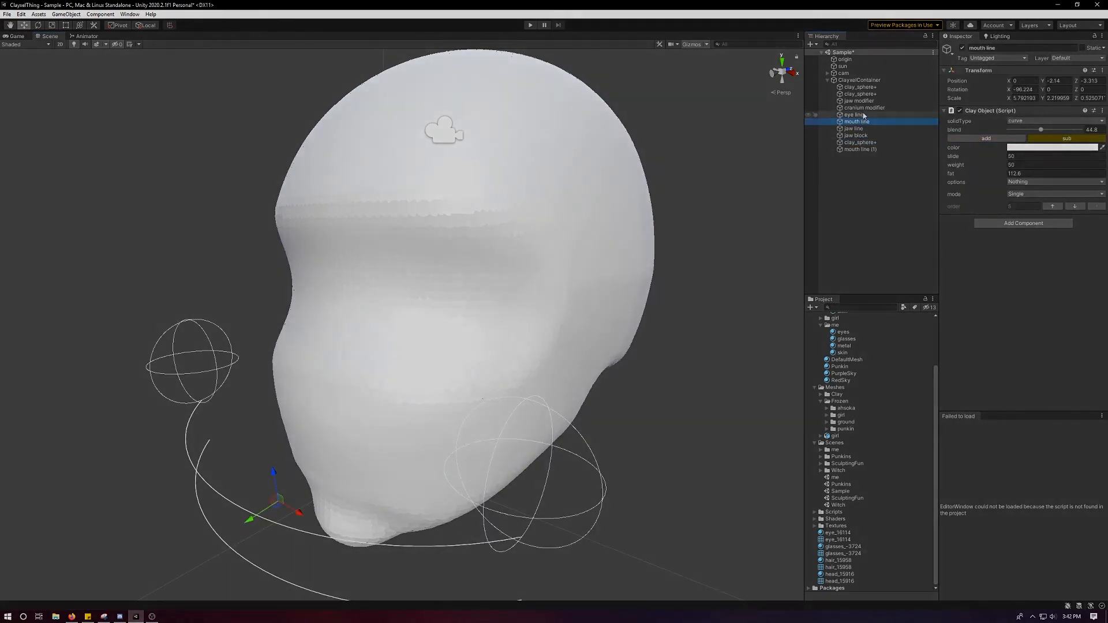
pyautogui.click(868, 102)
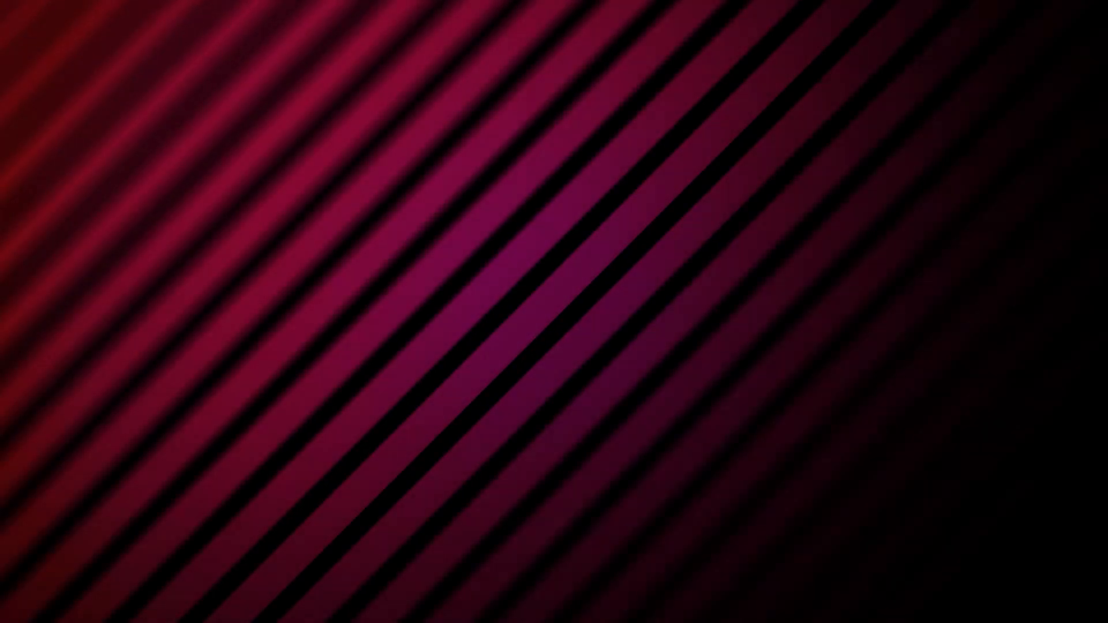